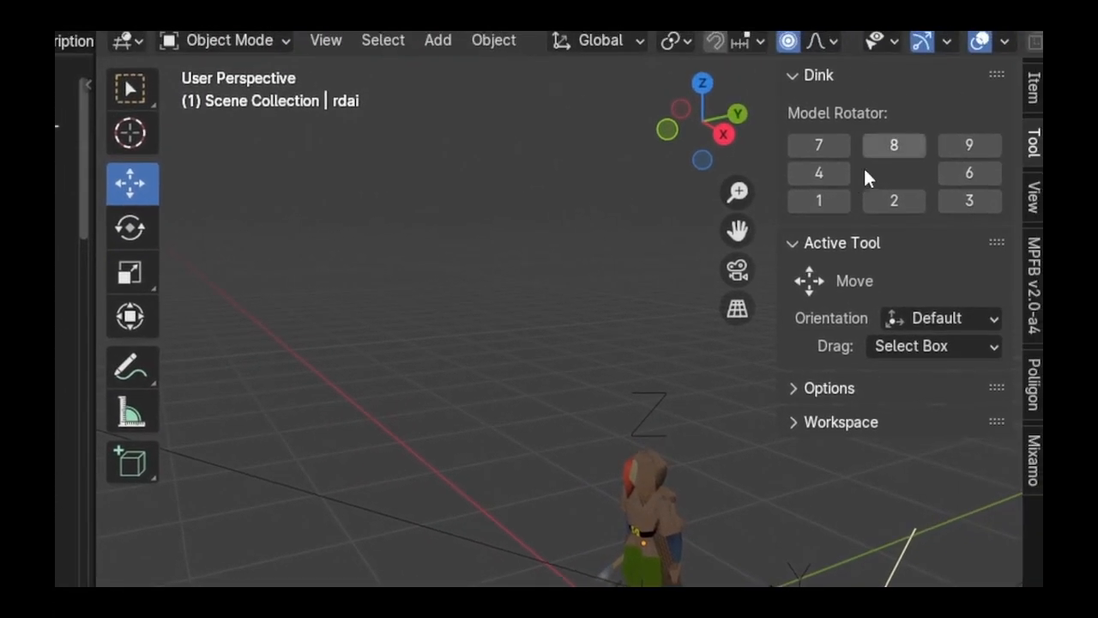
Rotate the model through facing directions 1, 4, 8, 9, 6, 3 and 2.
left_click(831, 201)
left_click(819, 177)
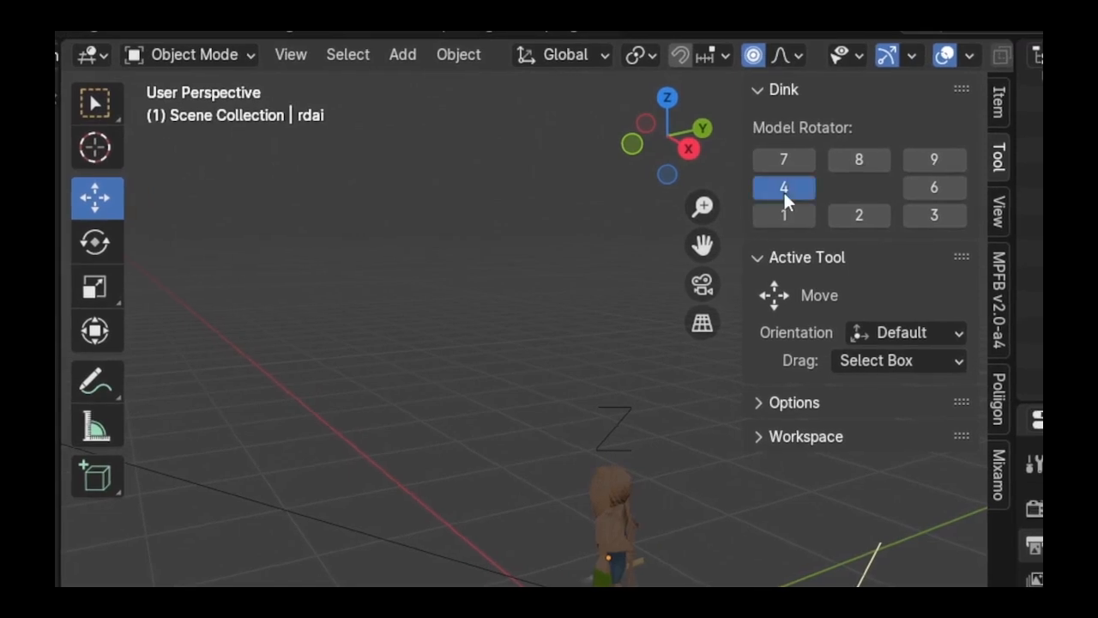
left_click(849, 156)
left_click(928, 159)
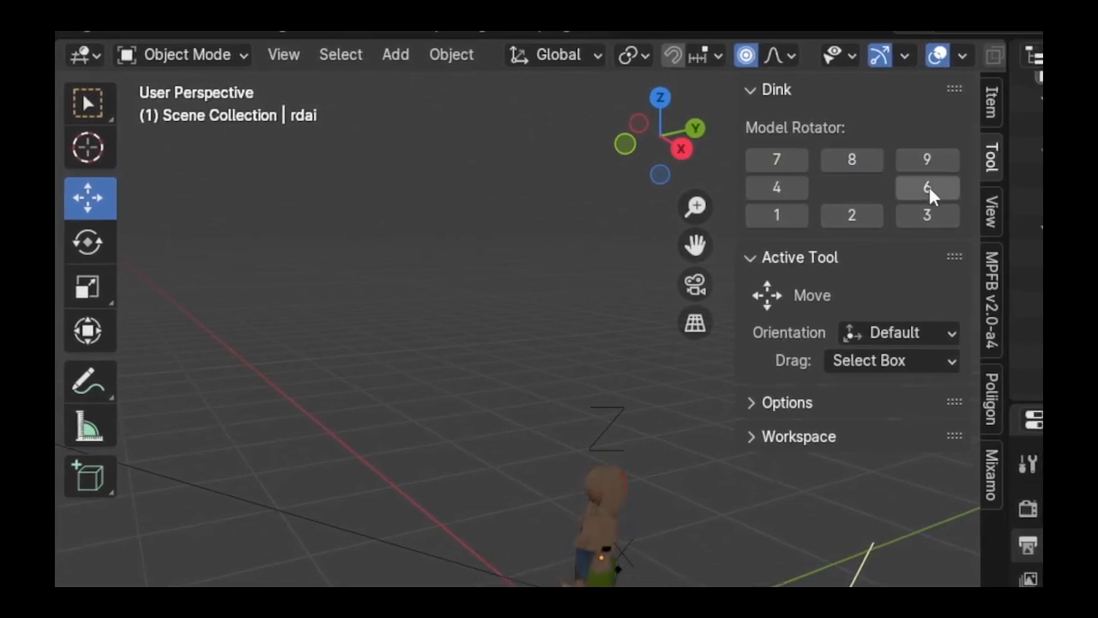
left_click(928, 188)
left_click(924, 214)
left_click(862, 215)
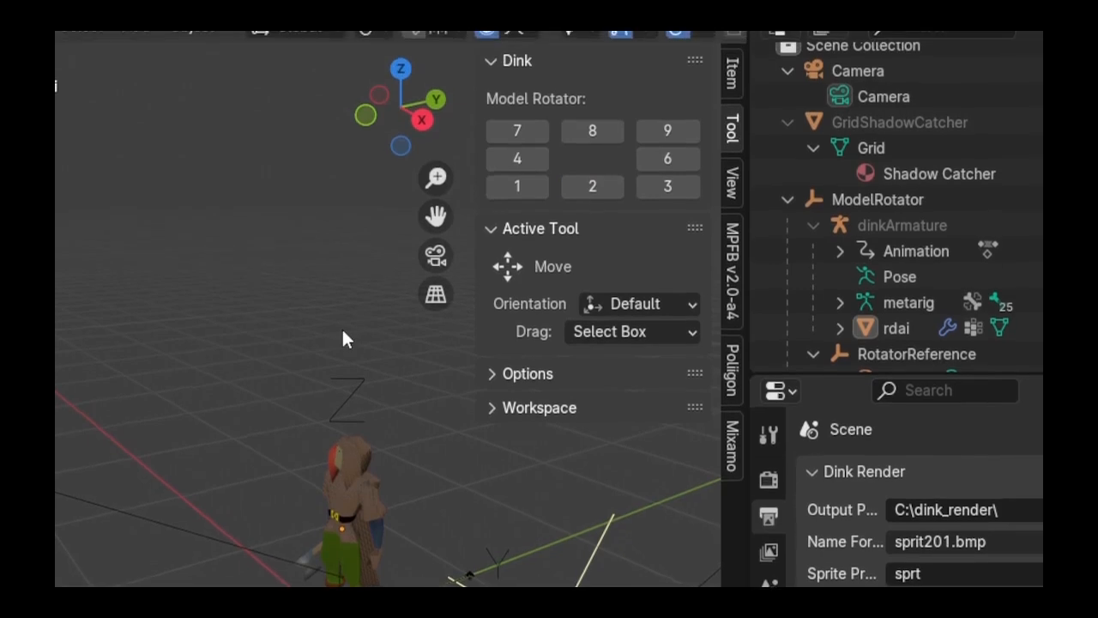
Switch to the camera view and turn the model through all eight facing directions, leaving it at direction 1.
key("KP_0")
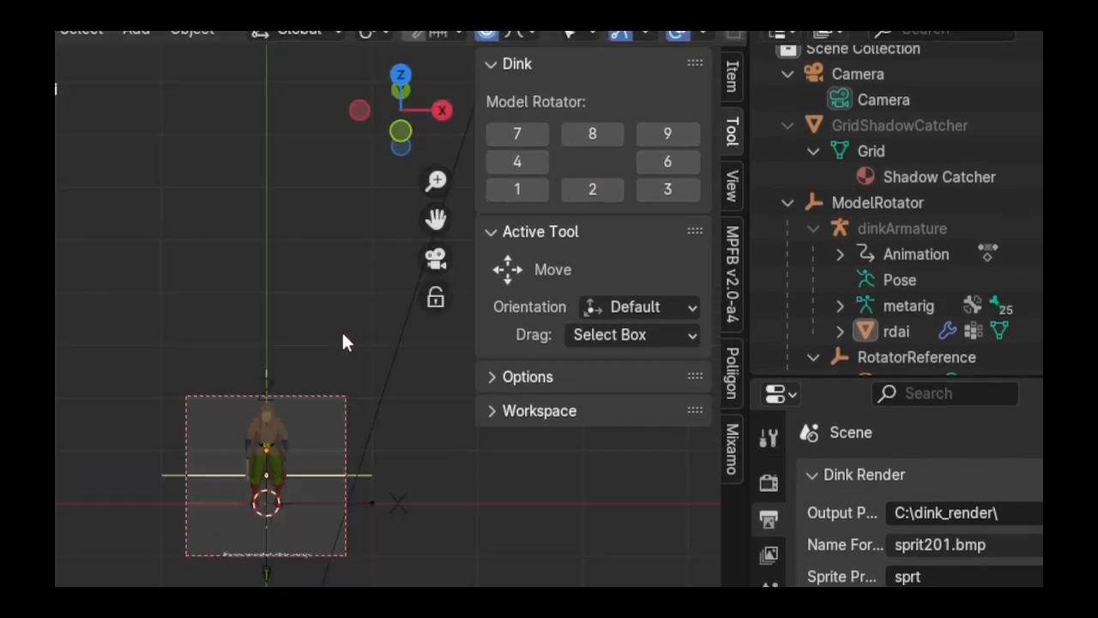
scroll(203, 424, "up", 6)
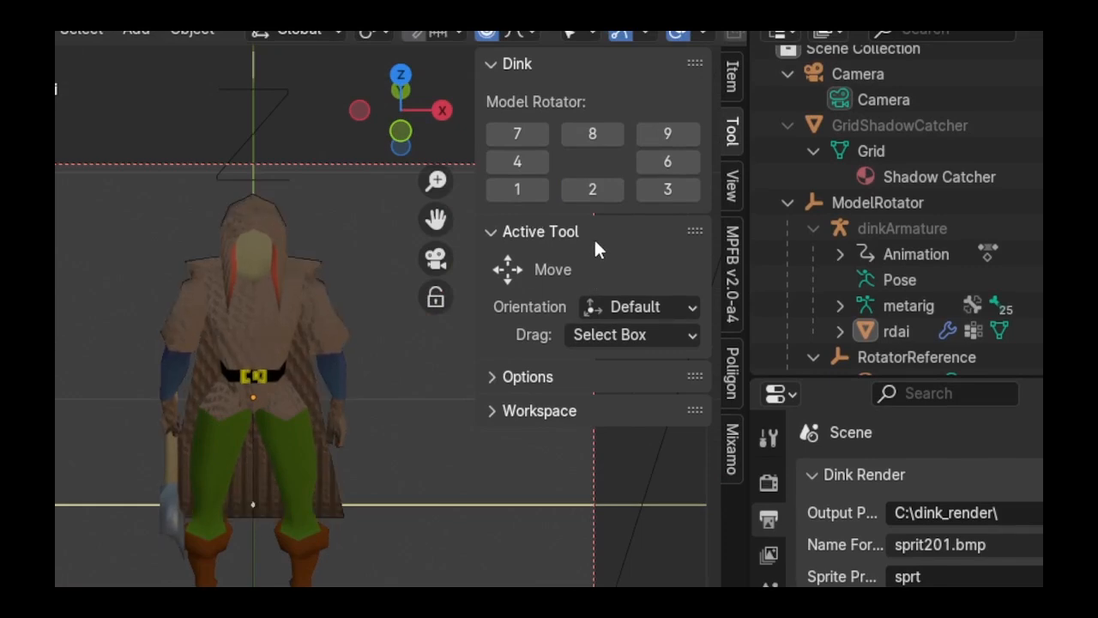
left_click(514, 188)
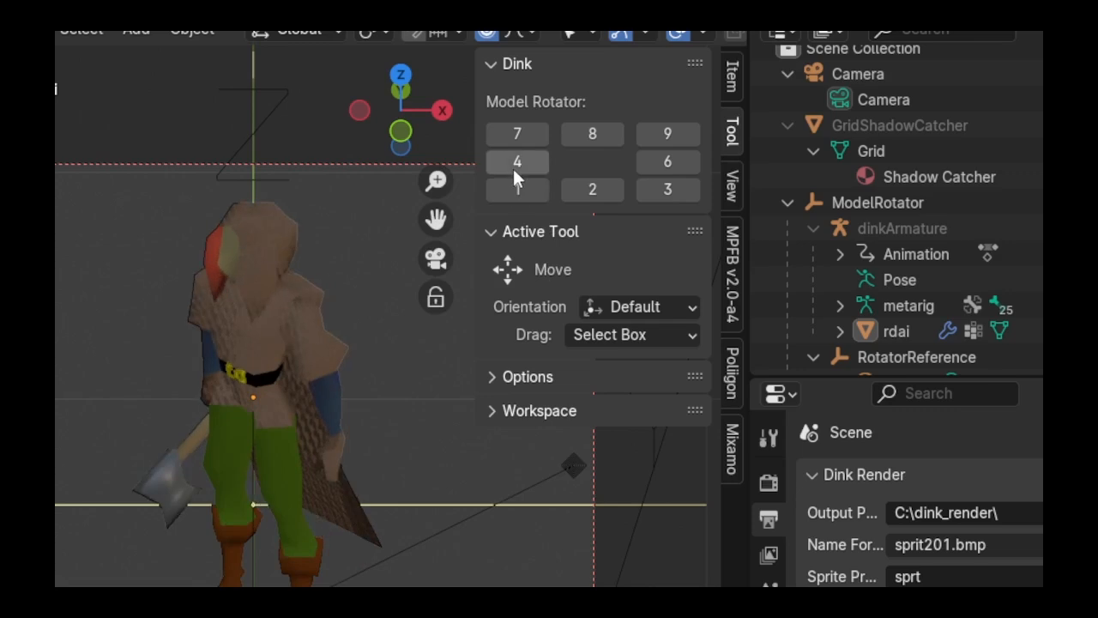
left_click(512, 164)
left_click(513, 139)
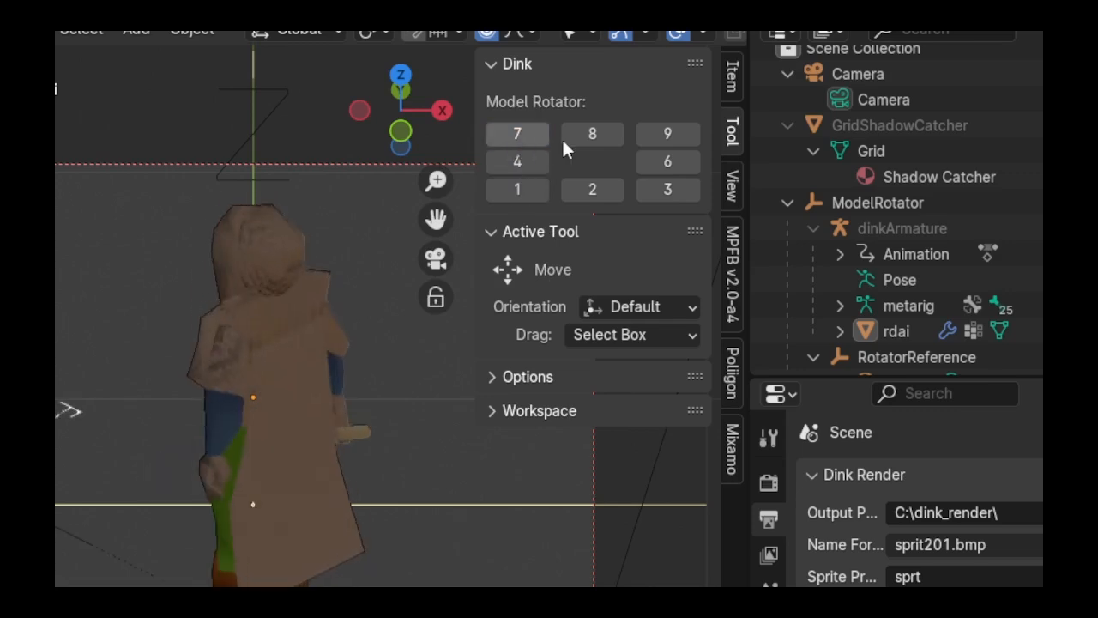
left_click(586, 138)
left_click(682, 130)
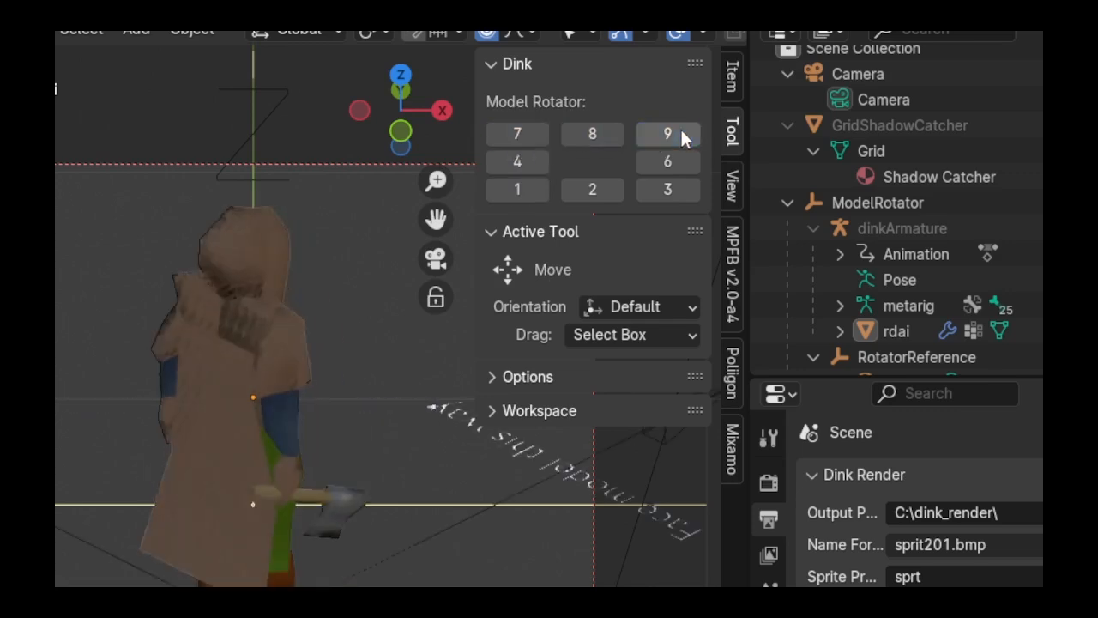
left_click(662, 163)
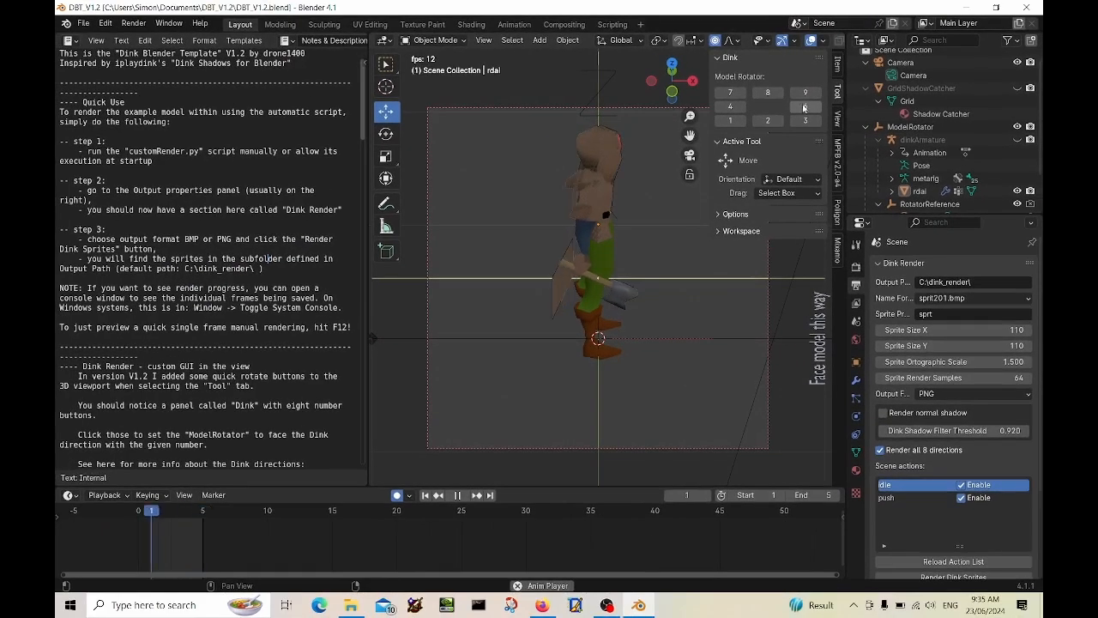
left_click(805, 121)
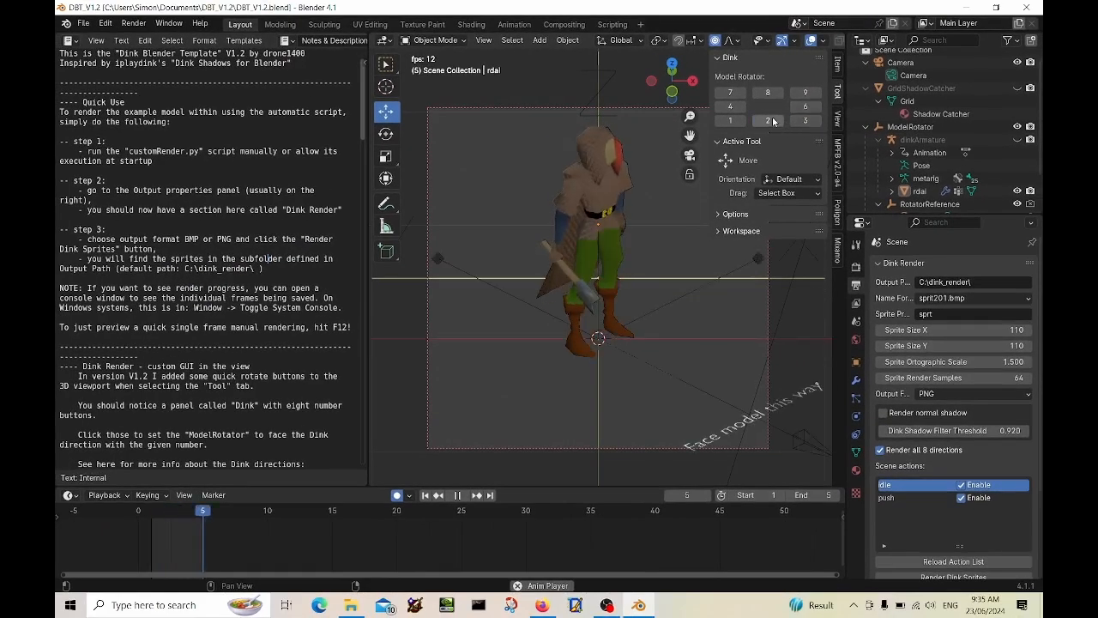
left_click(770, 121)
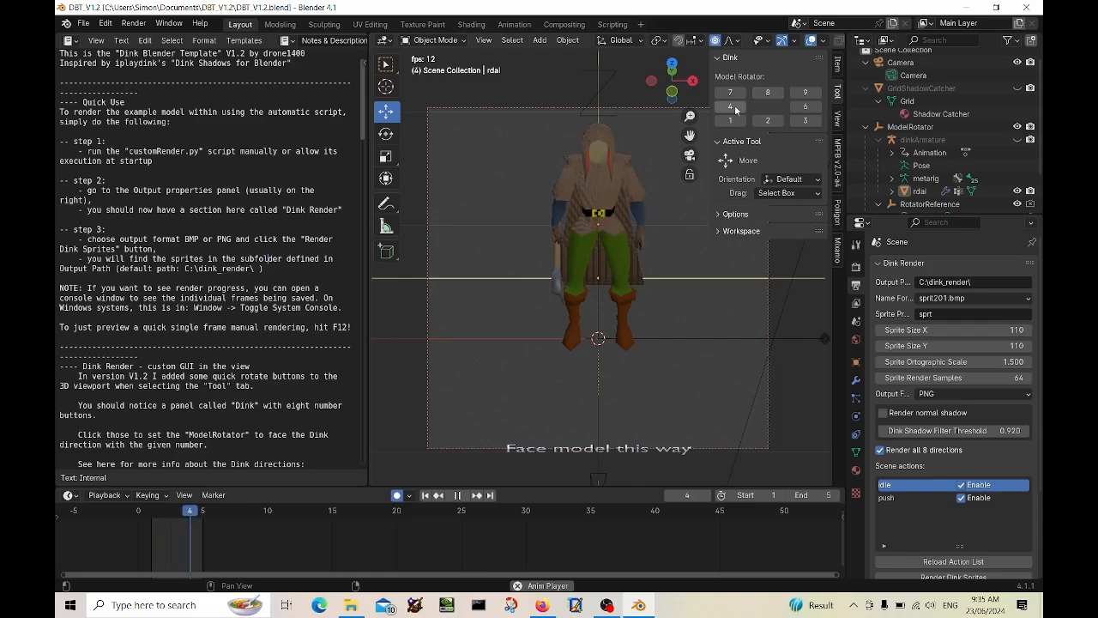
left_click(736, 94)
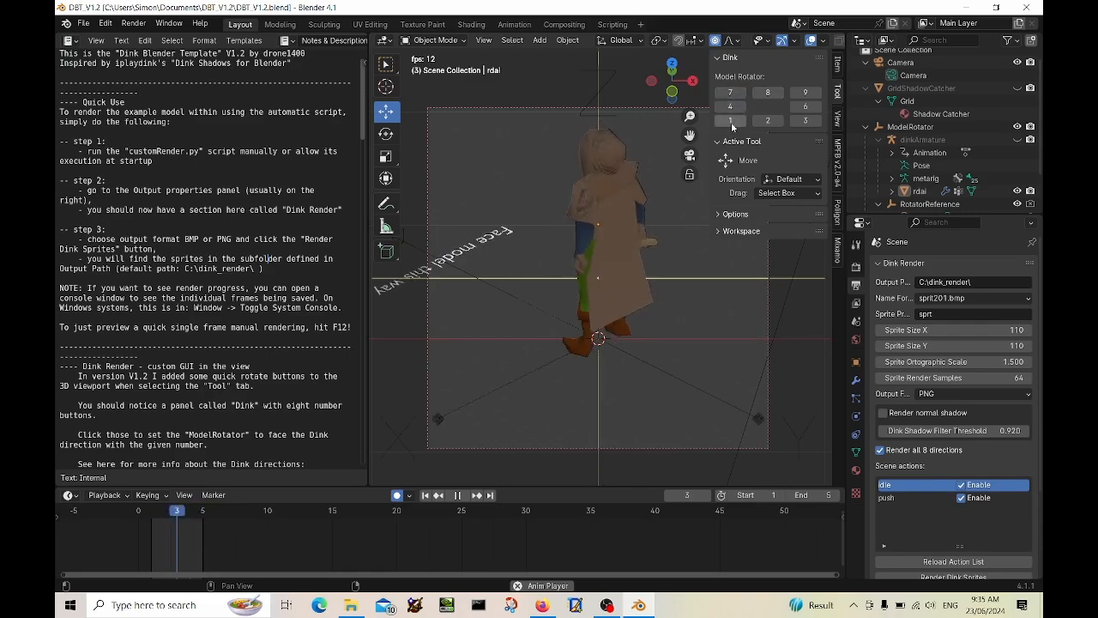
left_click(731, 122)
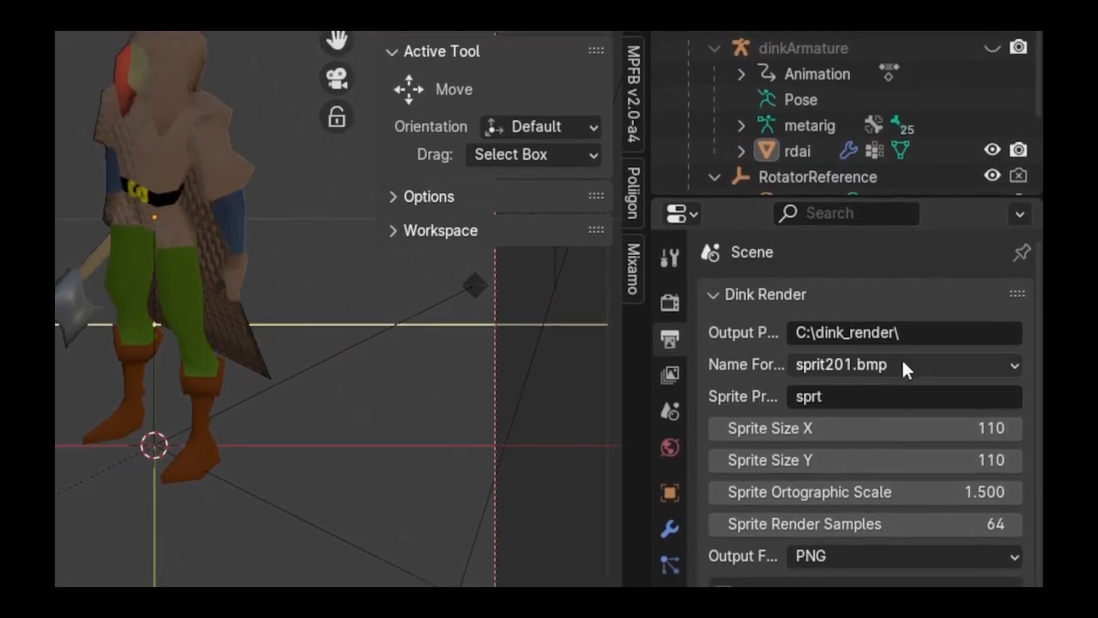
Set the Dink Render name format to sprt2-01.bmp and the sprite prefix to rdai.
left_click(901, 365)
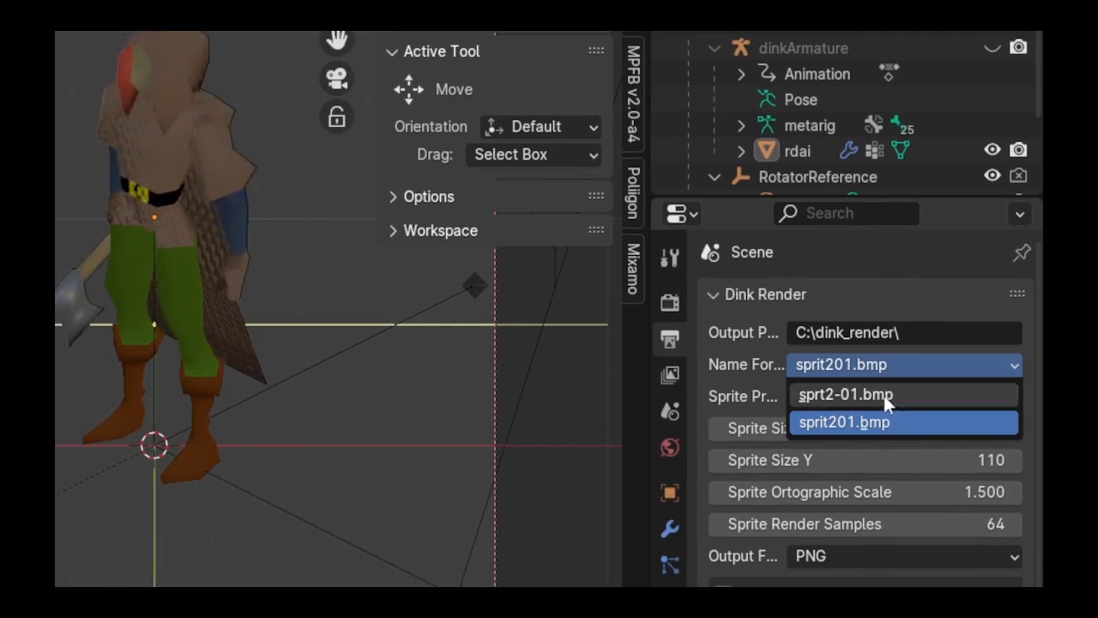
left_click(884, 395)
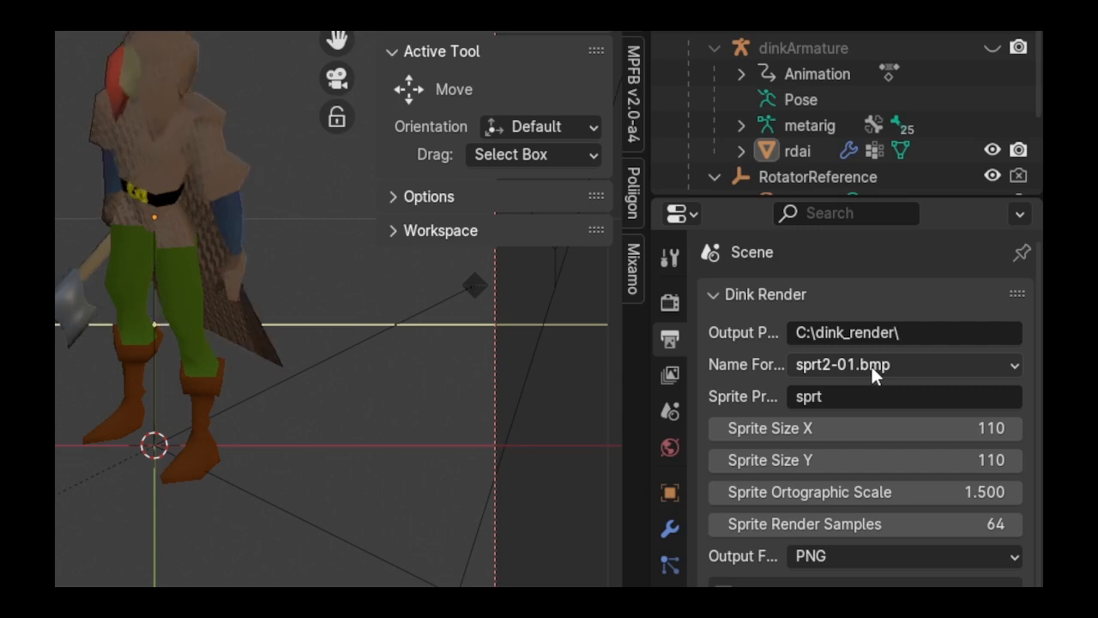
left_click(821, 395)
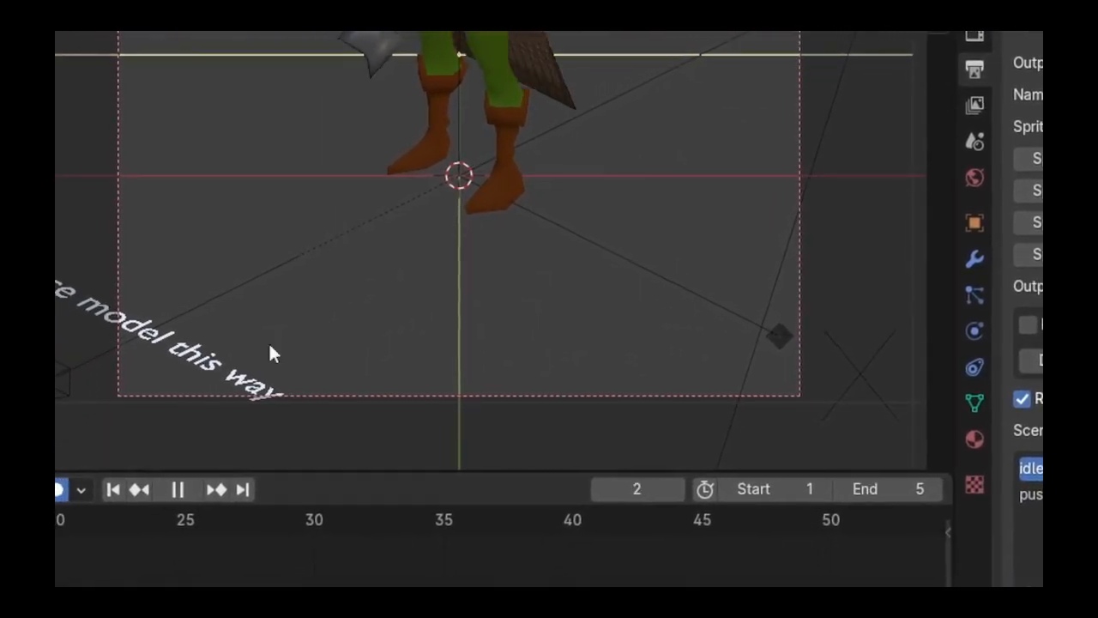
Pause the animation playback and render the current frame as a single image.
left_click(175, 490)
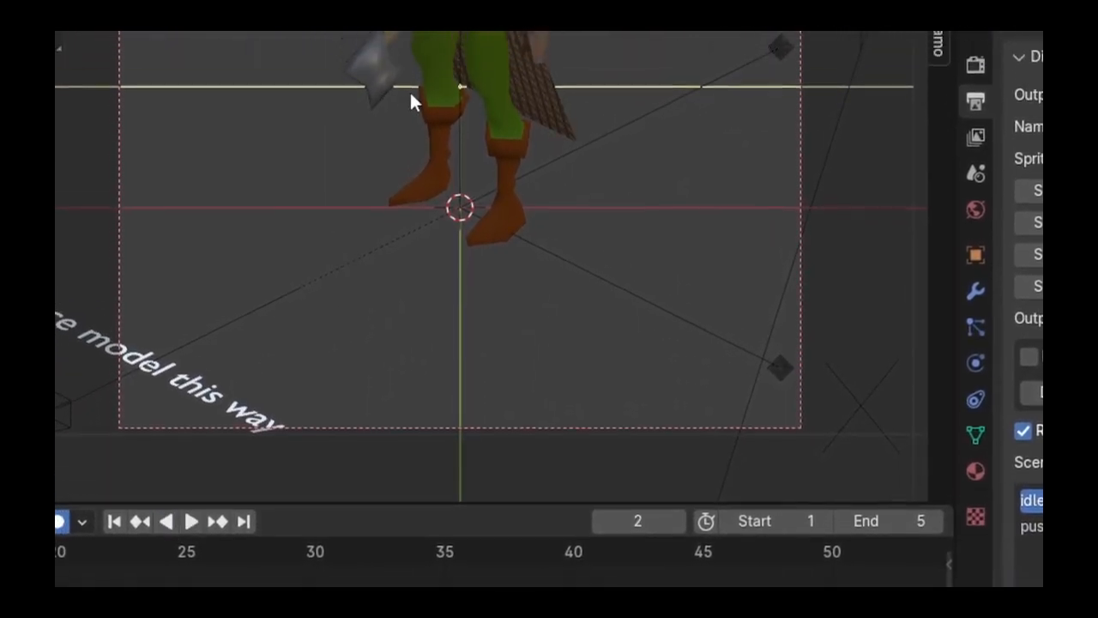
key("F12")
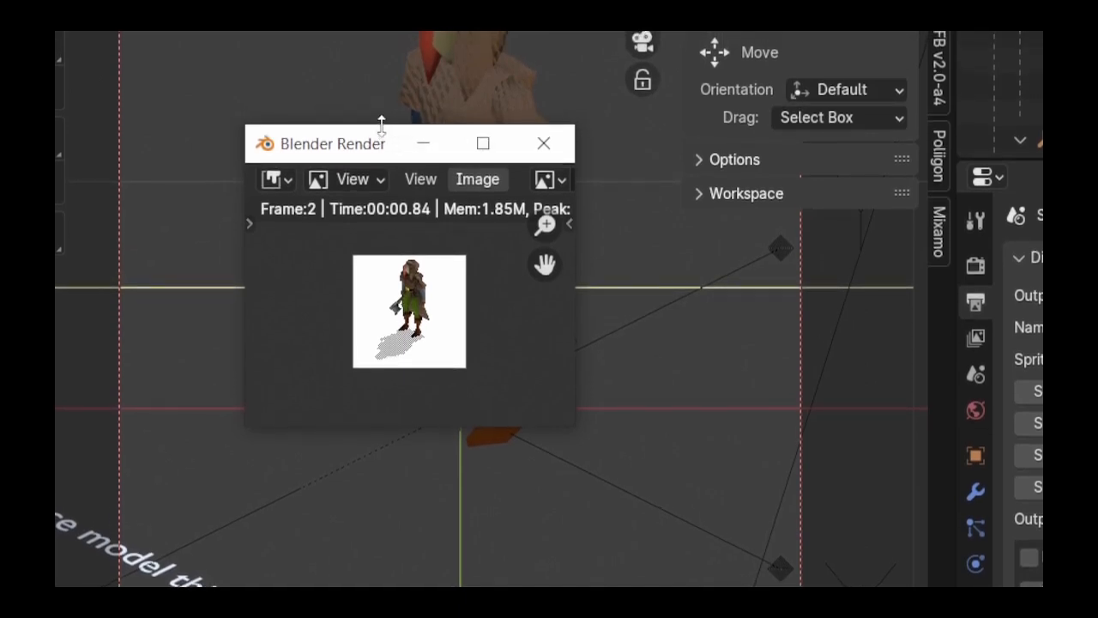
Examine the rendered sprite and its dithered shadow up close in an enlarged render window, and return to the main window.
left_click_drag(382, 126, 381, 31)
scroll(407, 112, "up", 4)
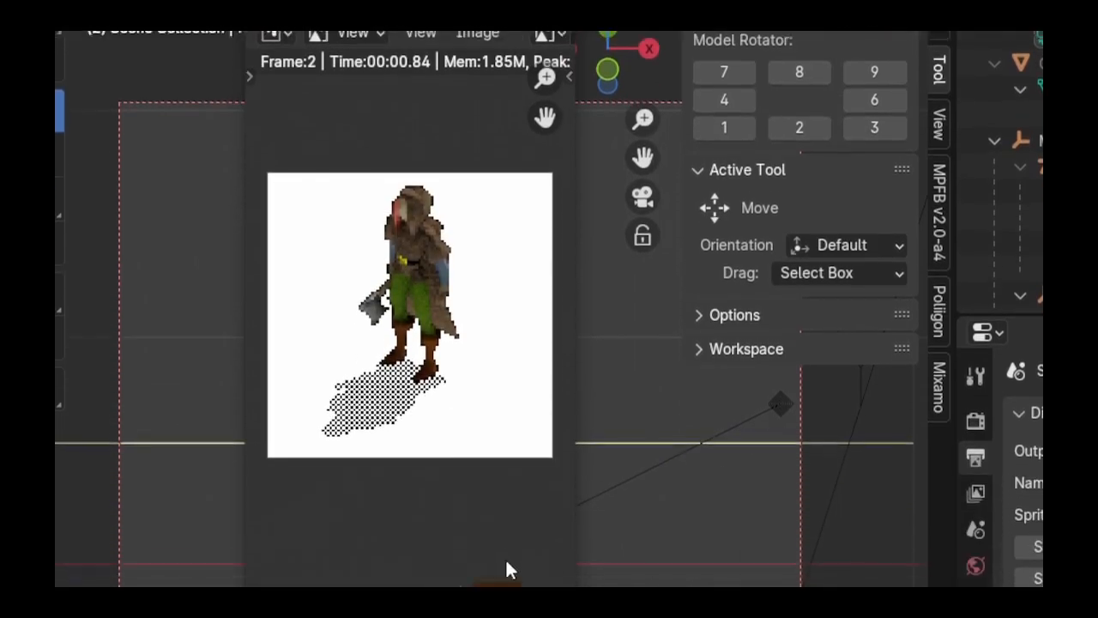
scroll(506, 562, "up", 2)
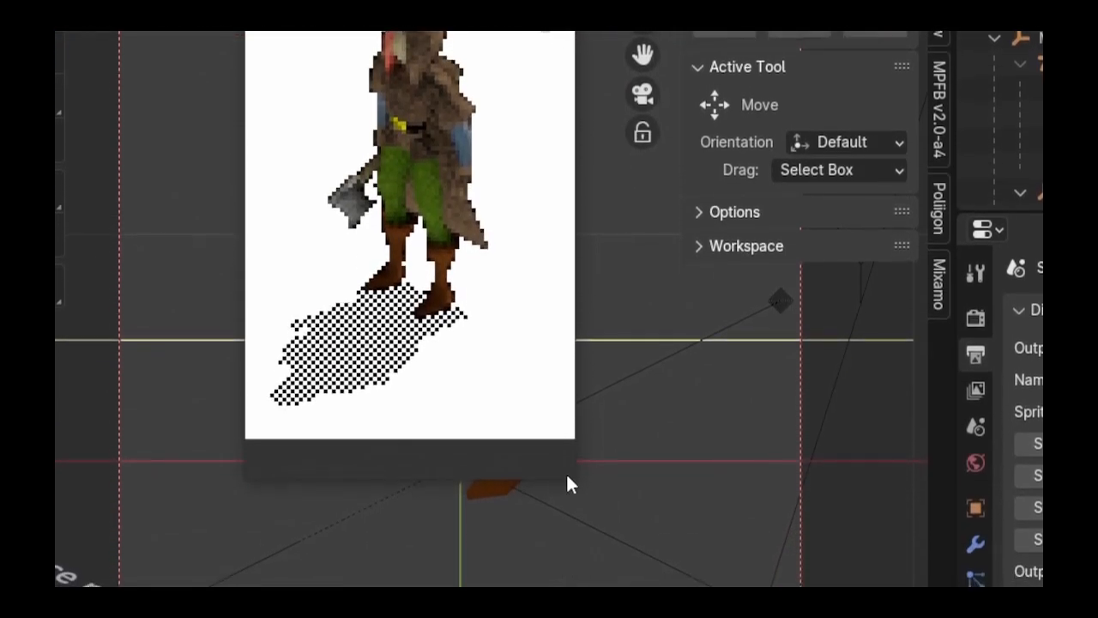
left_click_drag(572, 480, 726, 559)
scroll(549, 117, "up", 2)
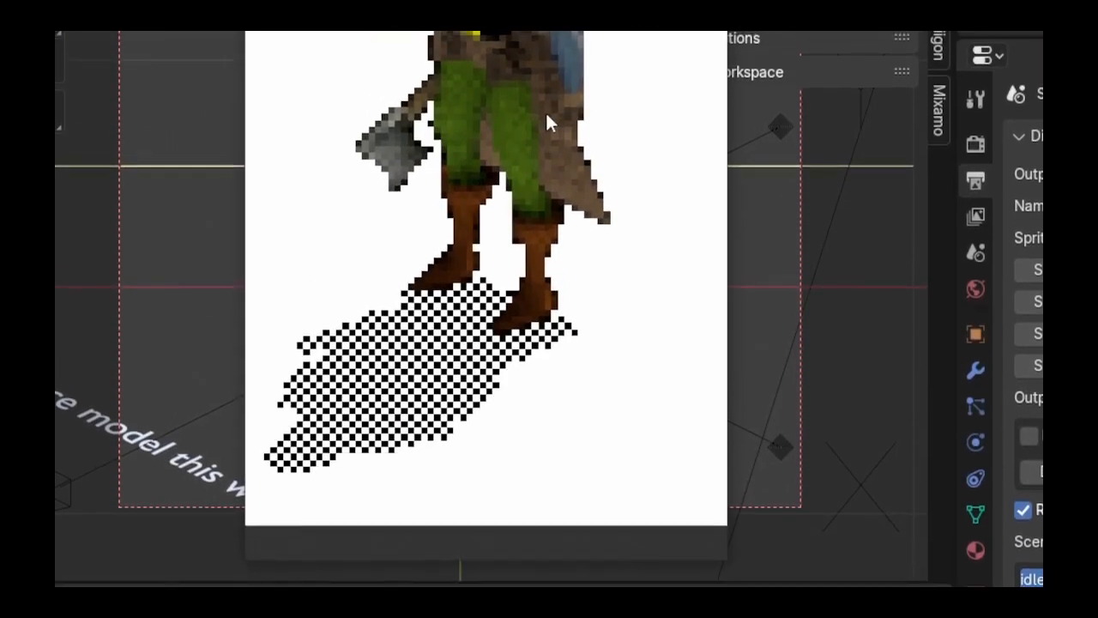
scroll(479, 60, "down", 3)
scroll(479, 60, "up", 2)
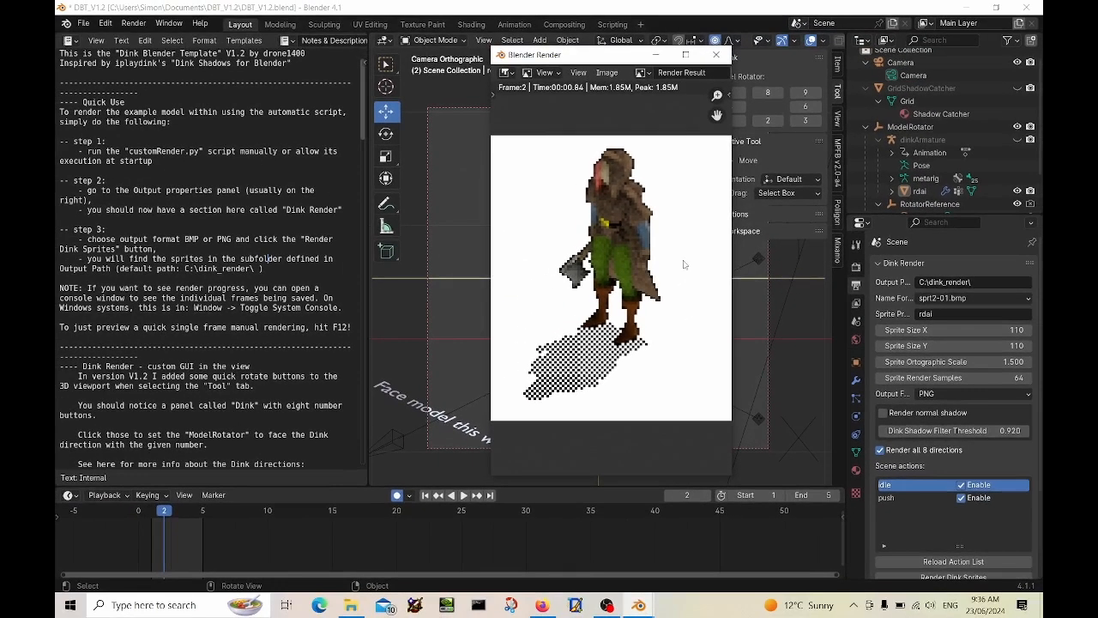
left_click(600, 4)
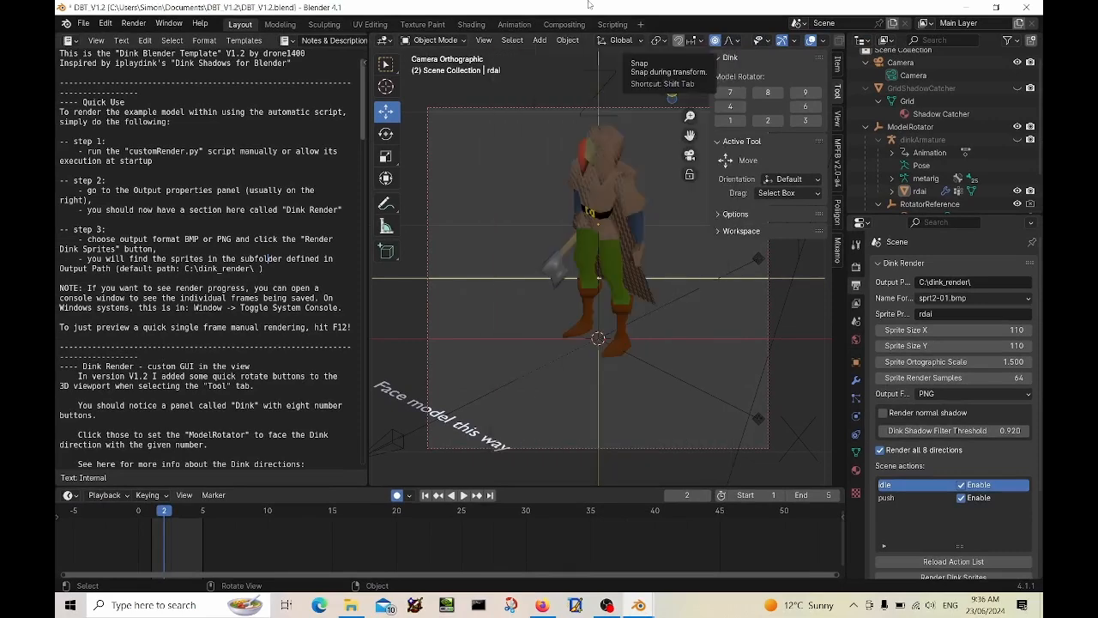
Open the Compositing workspace and look over the node tree around the Dink Render Bmp and in-game preview nodes.
left_click(572, 24)
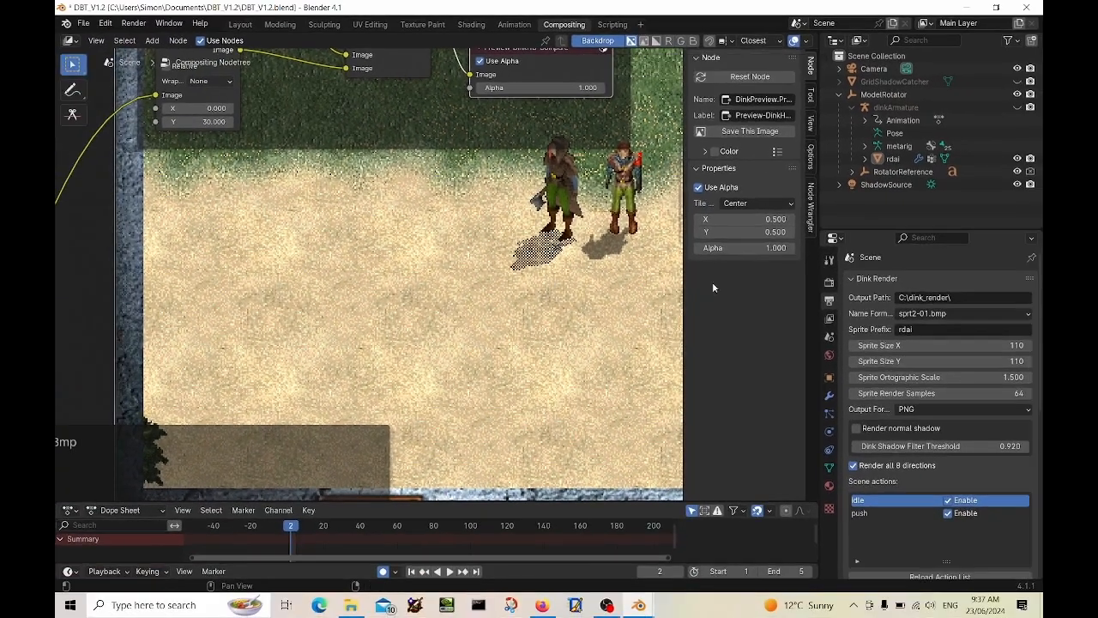
middle_click_drag(612, 271, 550, 211)
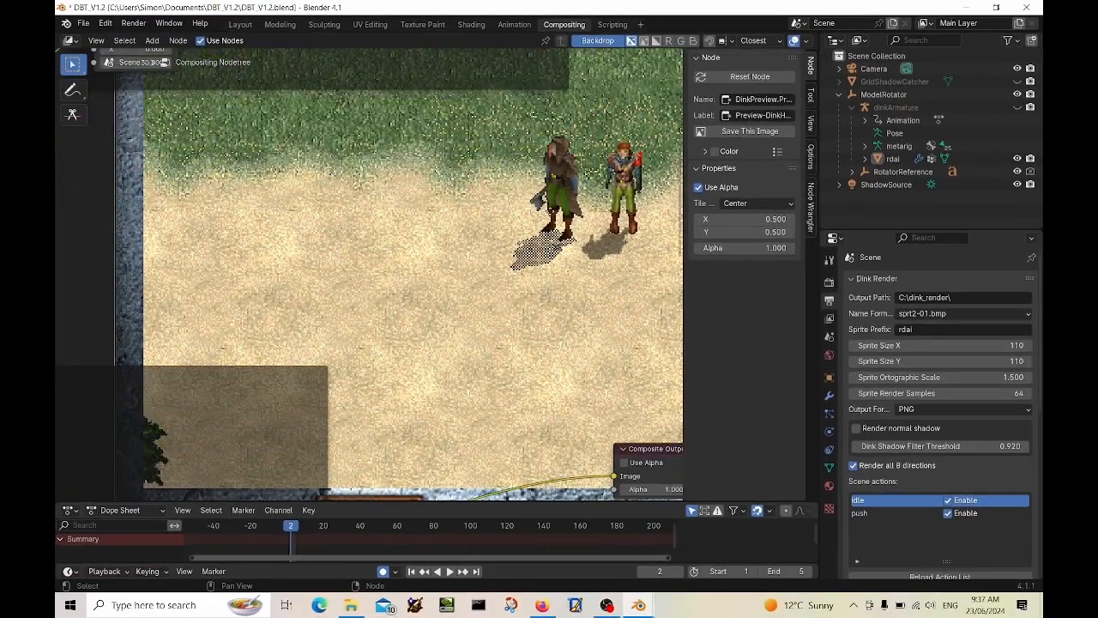
scroll(448, 215, "down", 3)
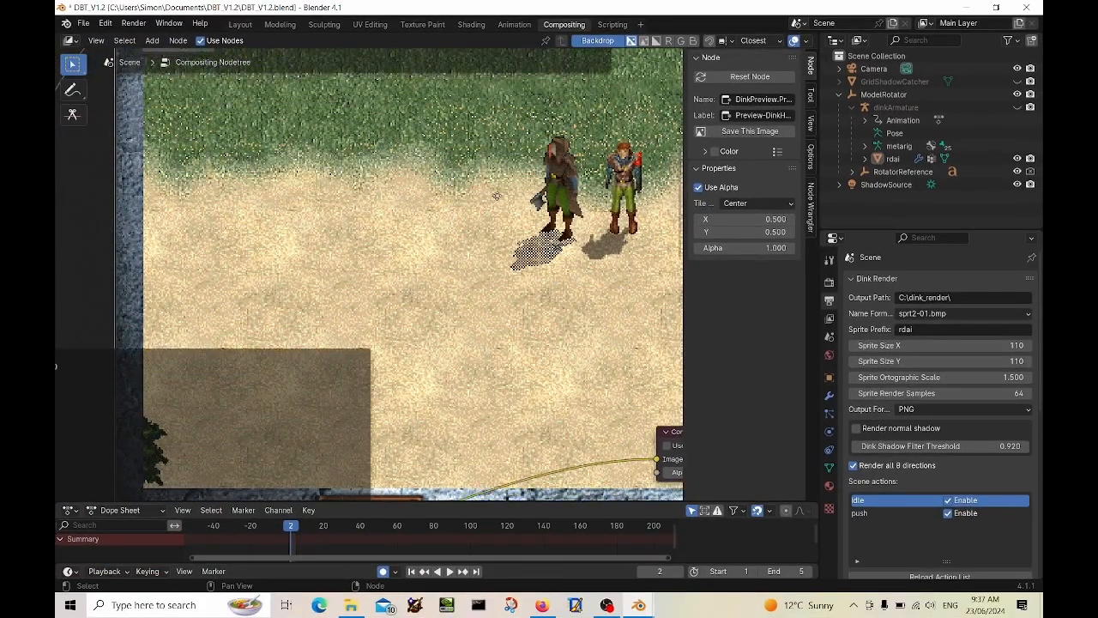
scroll(477, 212, "down", 3)
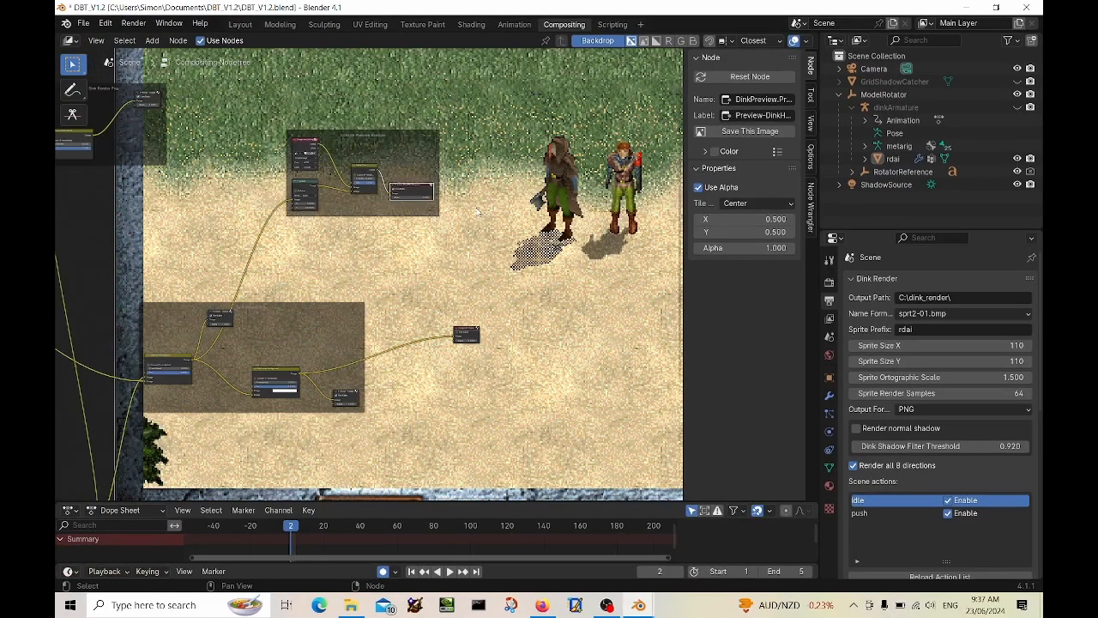
middle_click_drag(413, 259, 631, 224)
scroll(440, 232, "down", 3)
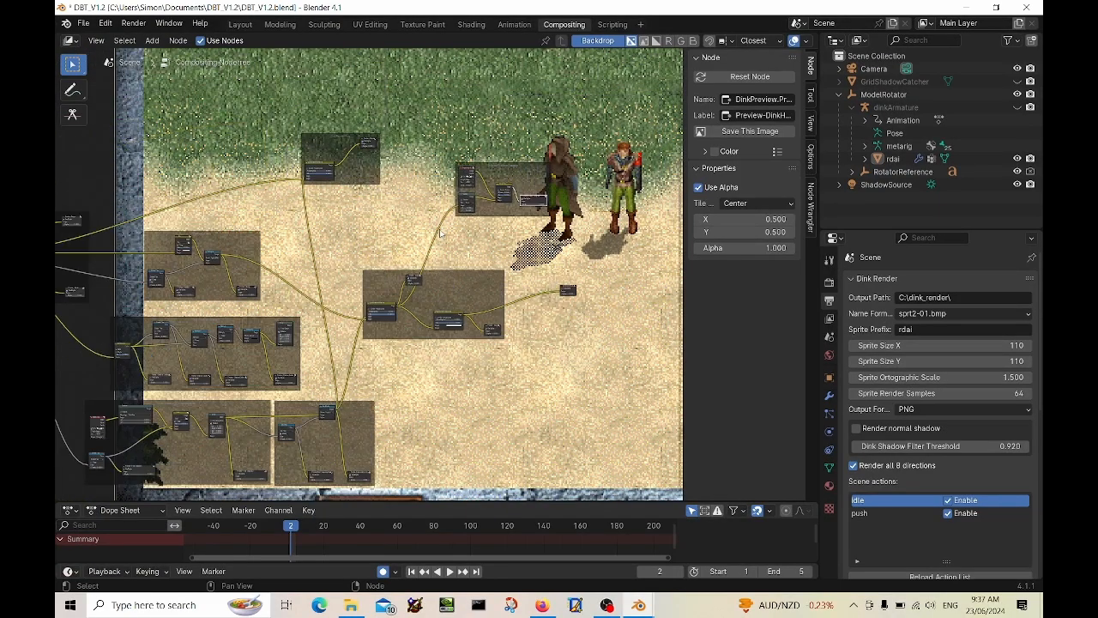
scroll(399, 243, "down", 1)
scroll(445, 257, "up", 6)
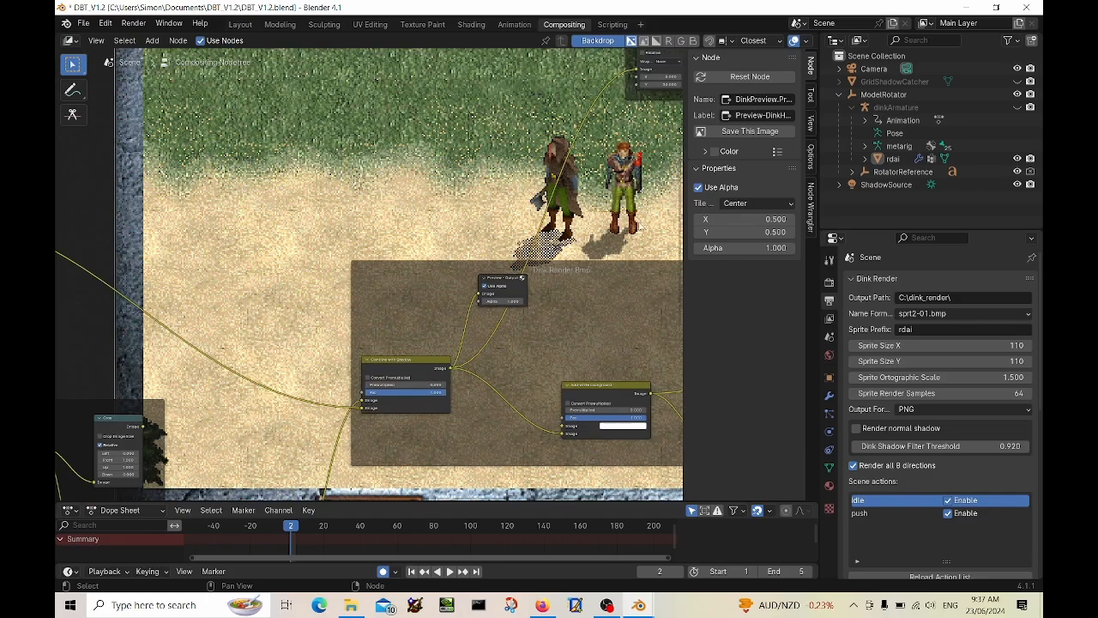
middle_click_drag(652, 214, 311, 298)
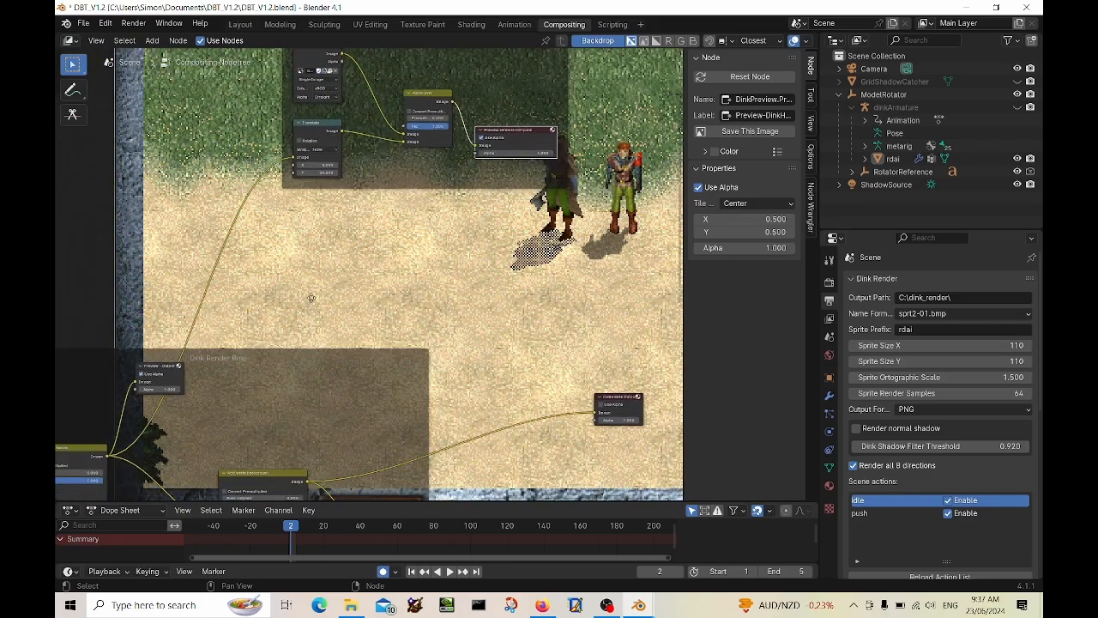
scroll(334, 248, "up", 2)
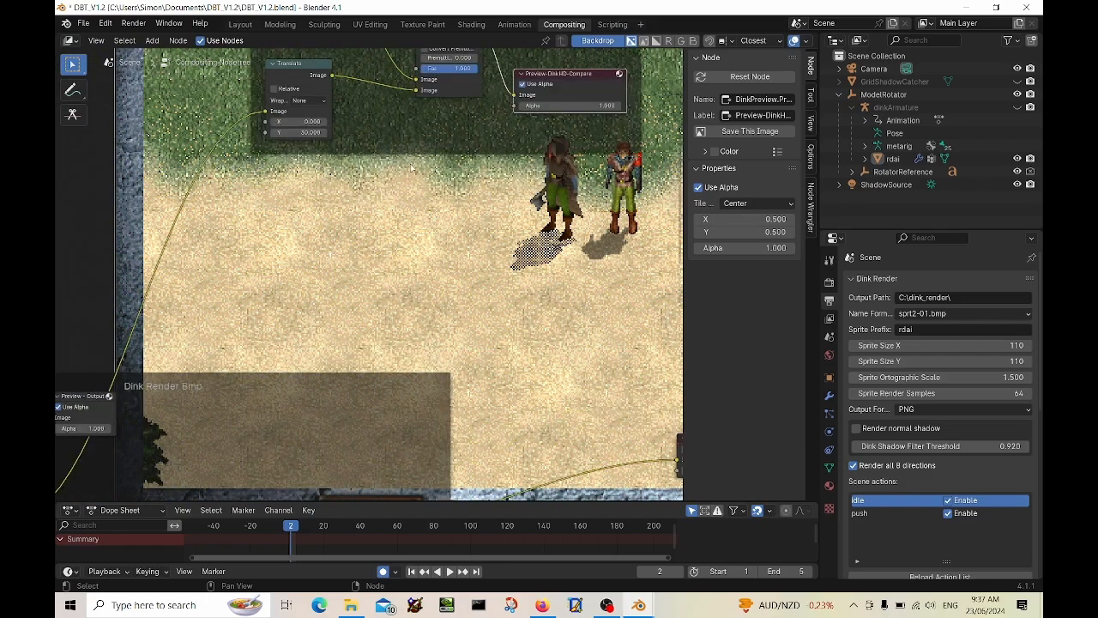
middle_click_drag(392, 242, 234, 404)
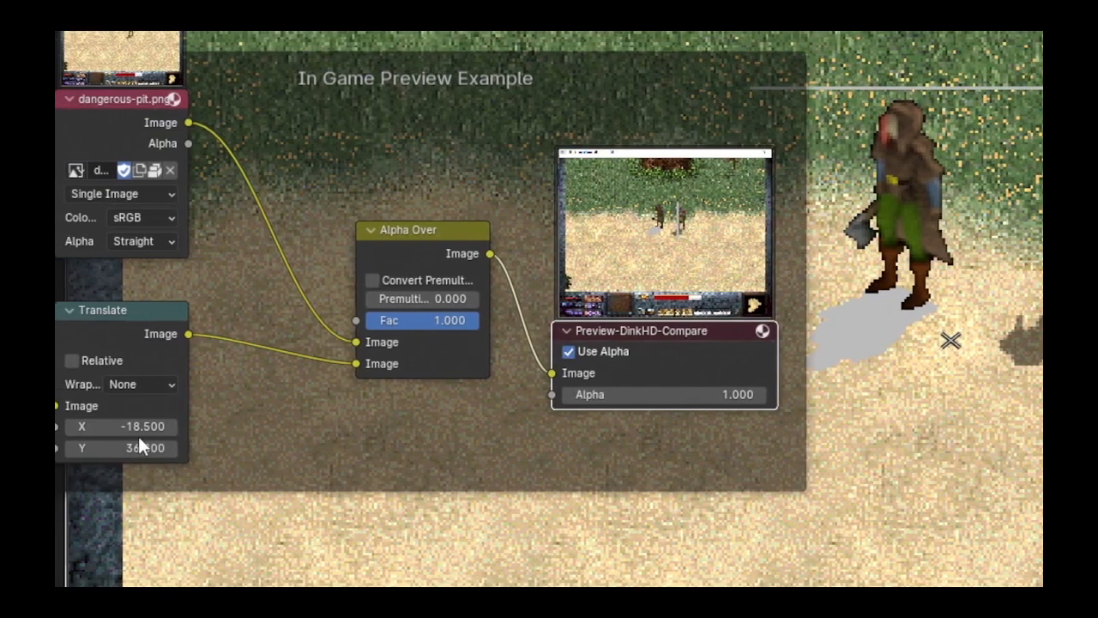
Set the Translate node's X to -20 and Y to 36 to reposition the sprite in the in-game preview.
double_click(132, 426)
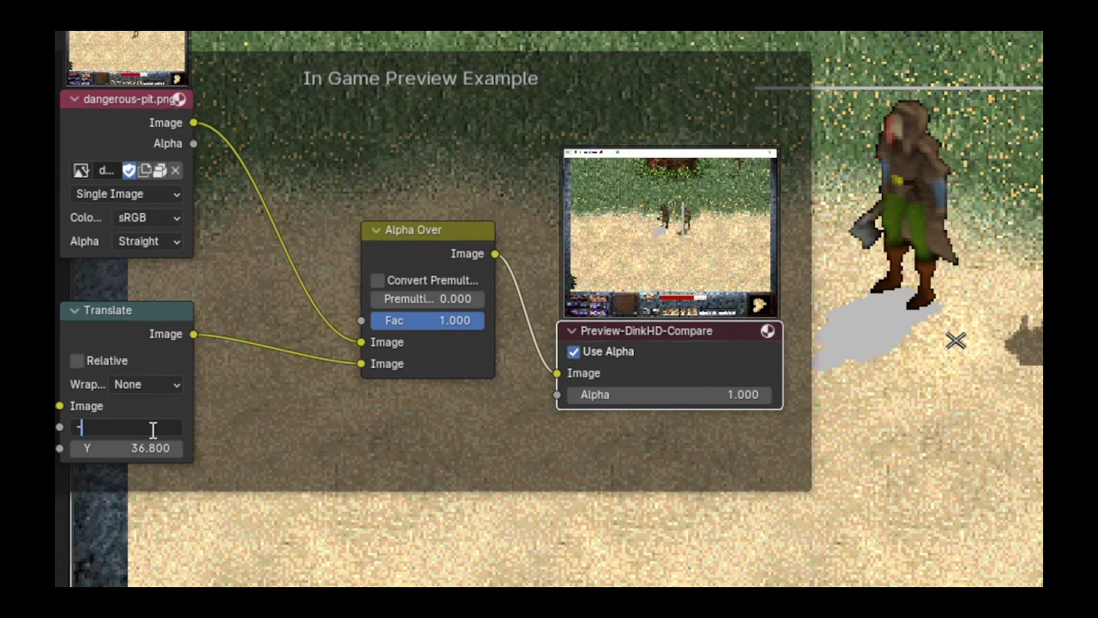
type("-20")
key("Return")
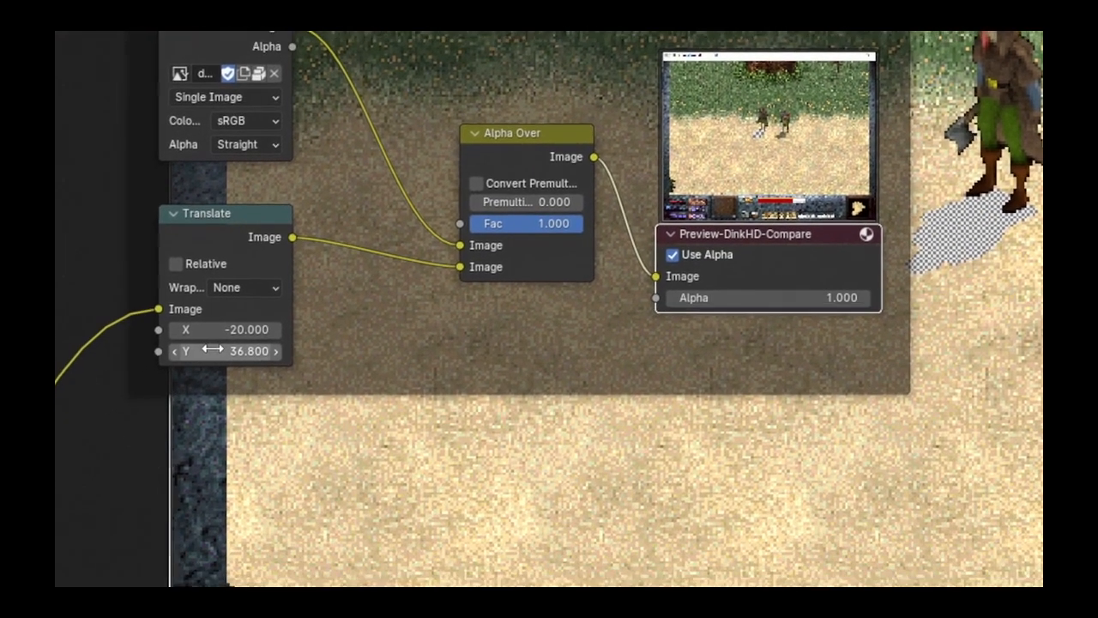
double_click(112, 448)
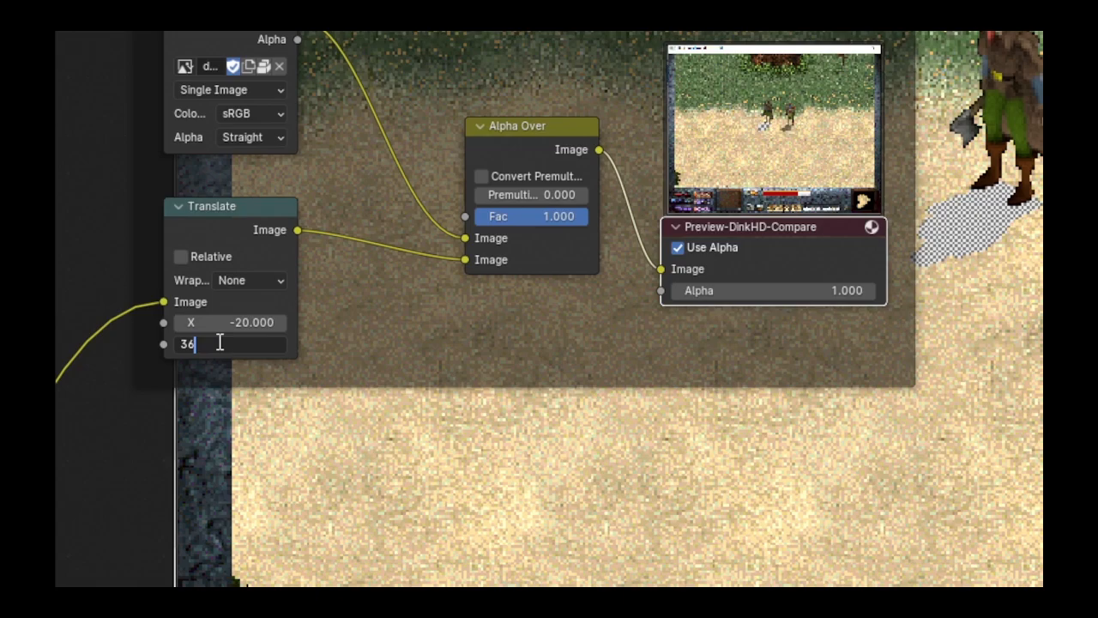
key("Return")
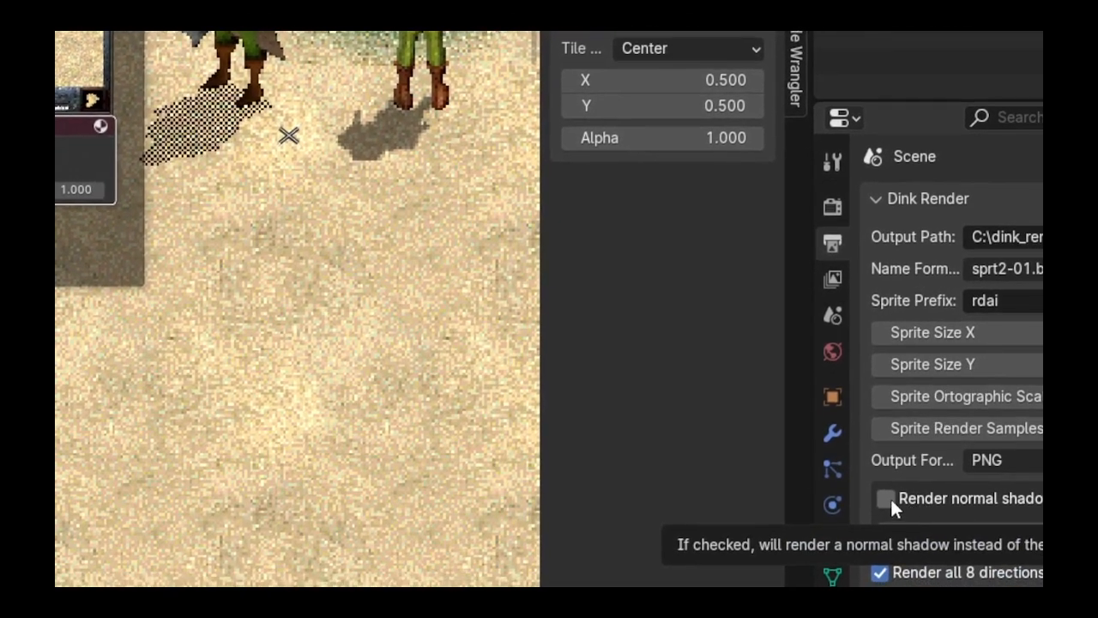
Enable normal shadow rendering in the Dink Render settings and set the Normal Shadow amplifier to 1.4.
left_click(888, 500)
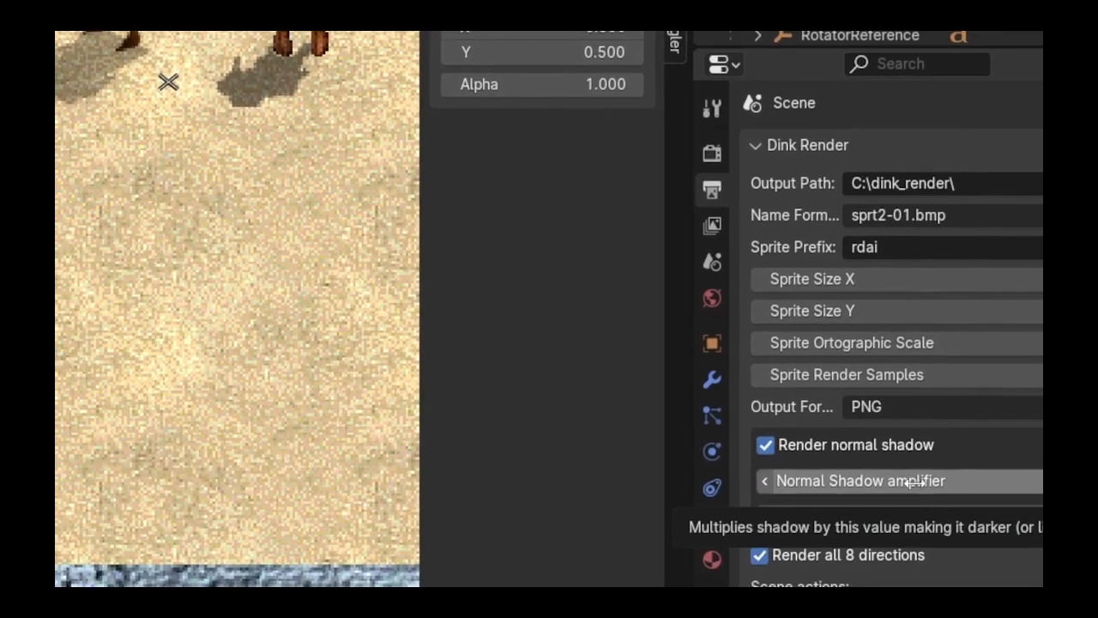
left_click(913, 483)
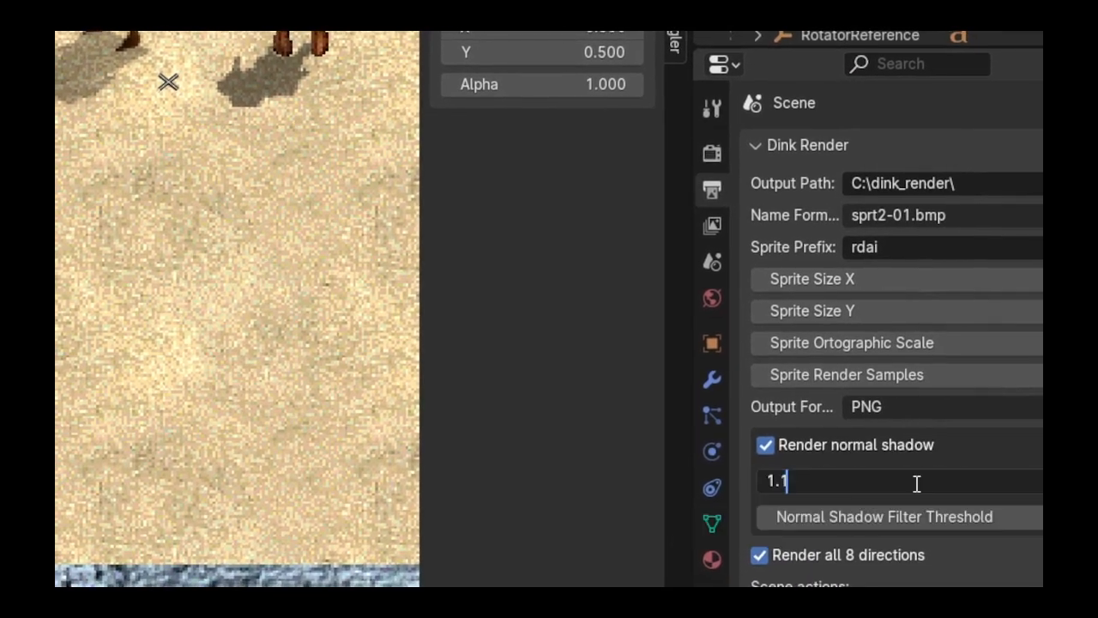
type("1.2")
key("Return")
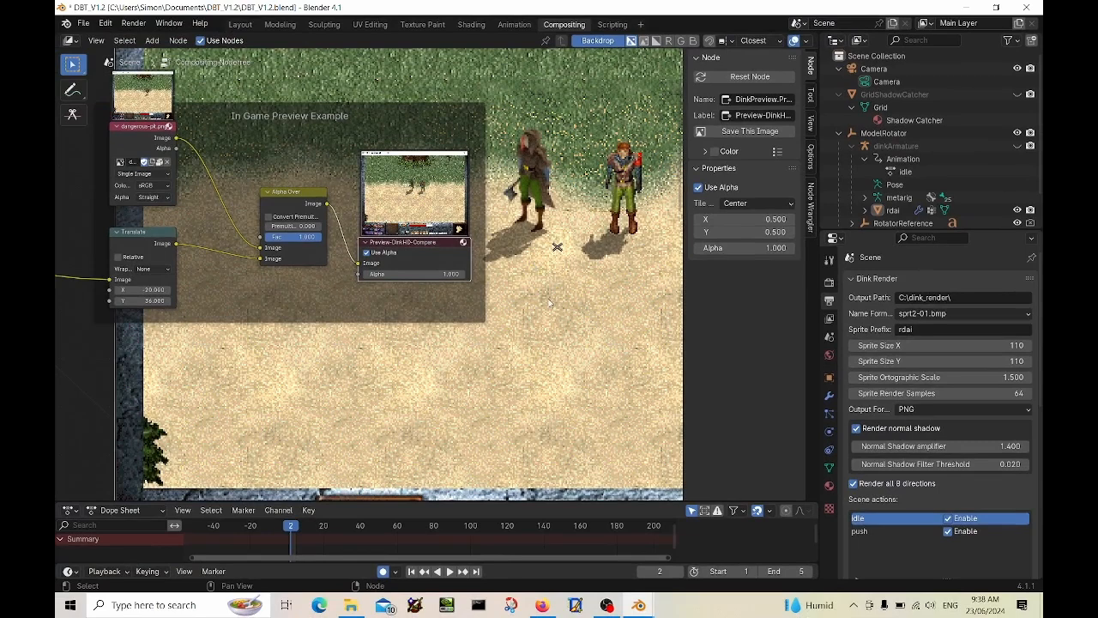
Enable only the push scene action for rendering, make it the active action, and reload the action list.
middle_click_drag(944, 496, 926, 343)
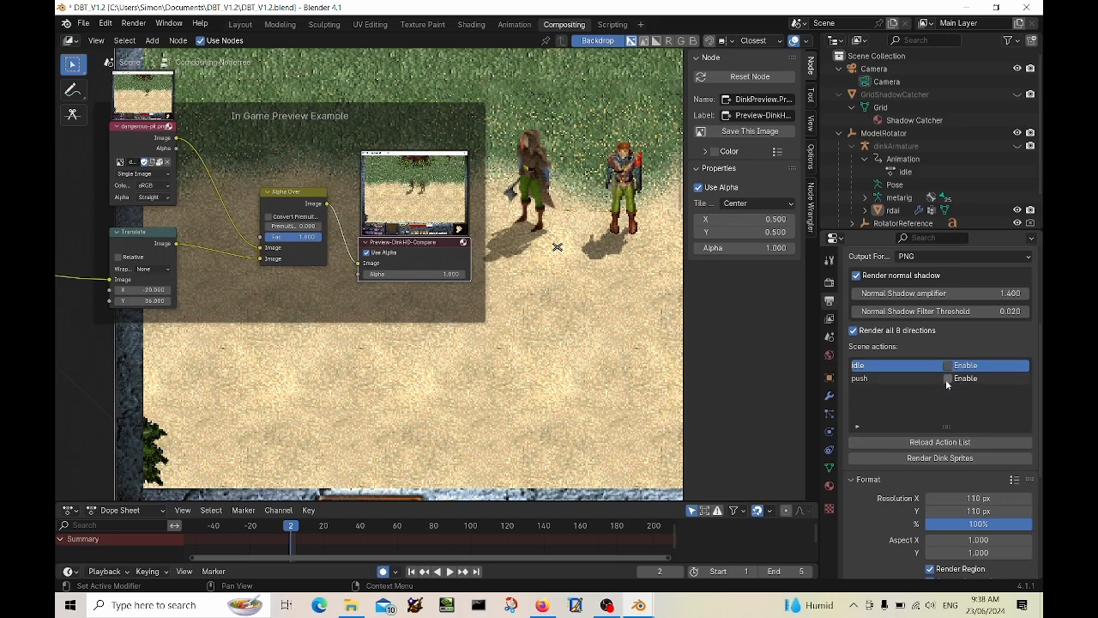
left_click(947, 379)
left_click(890, 379)
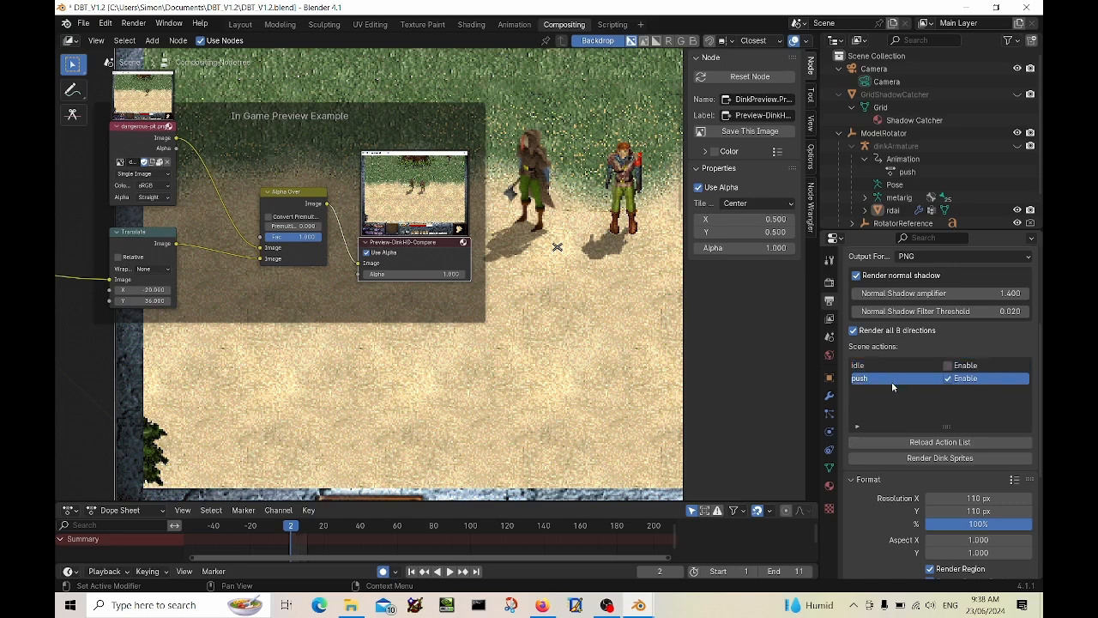
left_click(910, 442)
Switch to the Layout workspace and play the push animation in the viewport.
left_click(240, 25)
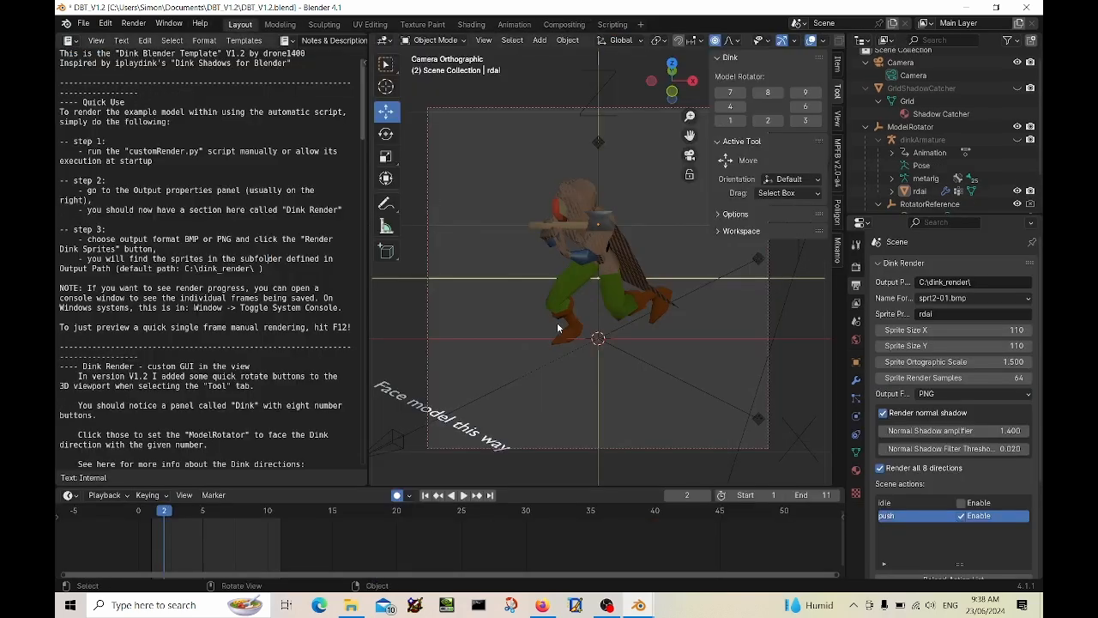
key("space")
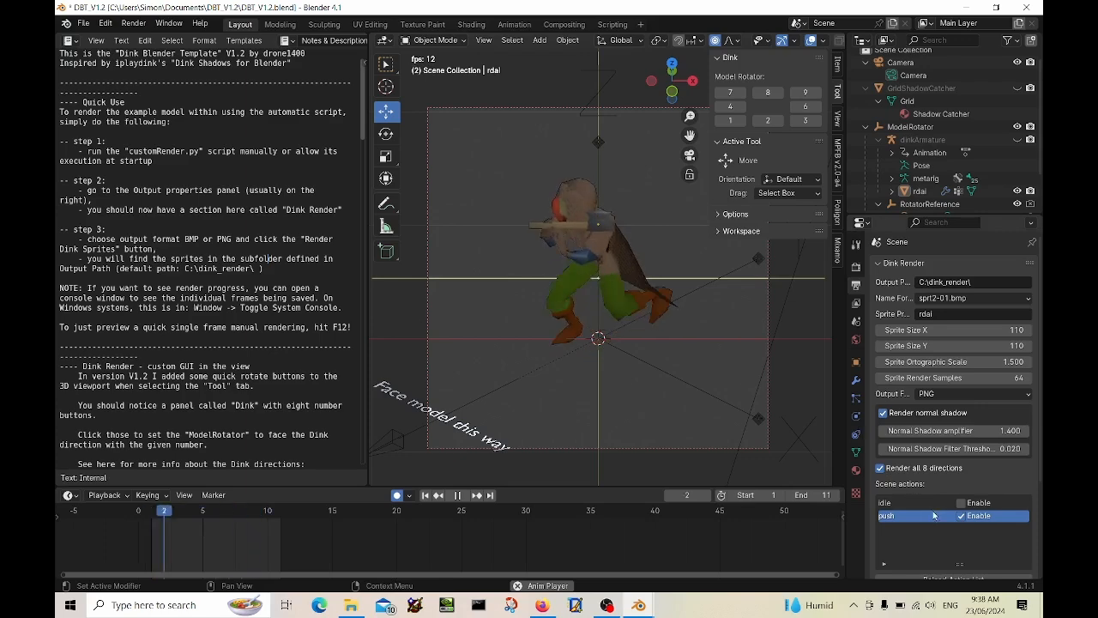
scroll(922, 471, "down", 2)
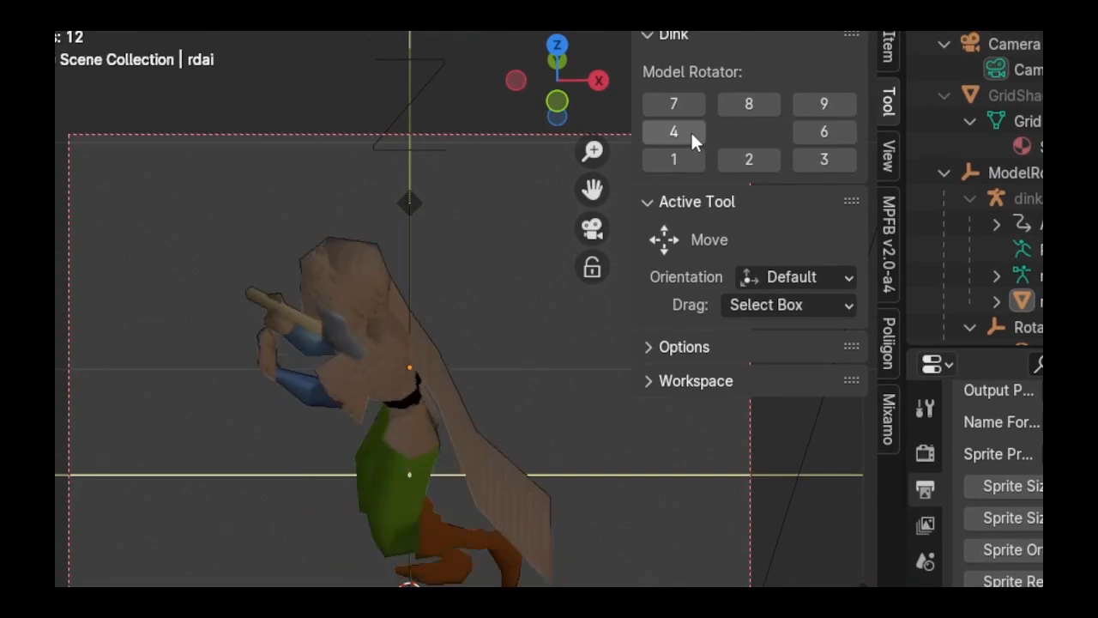
Rotate the model through directions 7, 8, 9 and 3 with the Model Rotator, ending on direction 2.
left_click(664, 102)
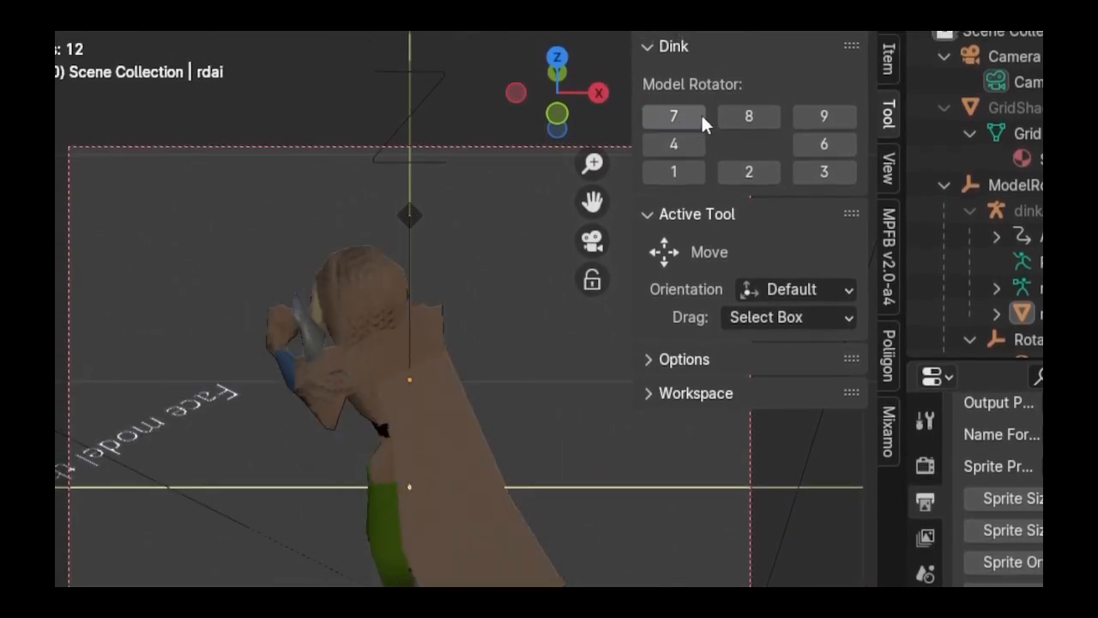
left_click(738, 116)
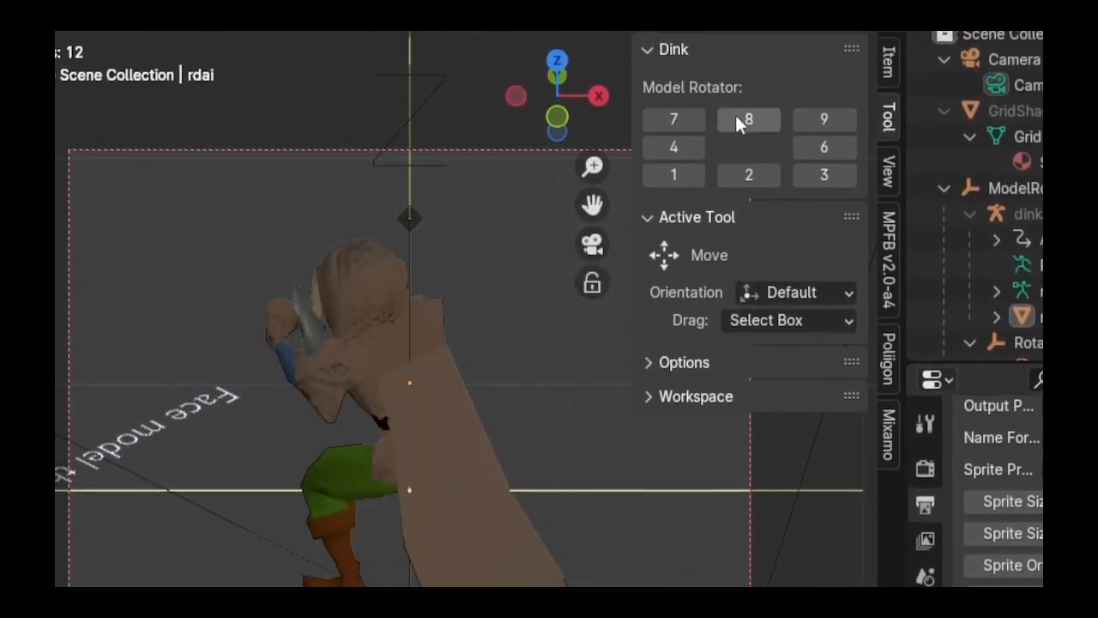
left_click(830, 118)
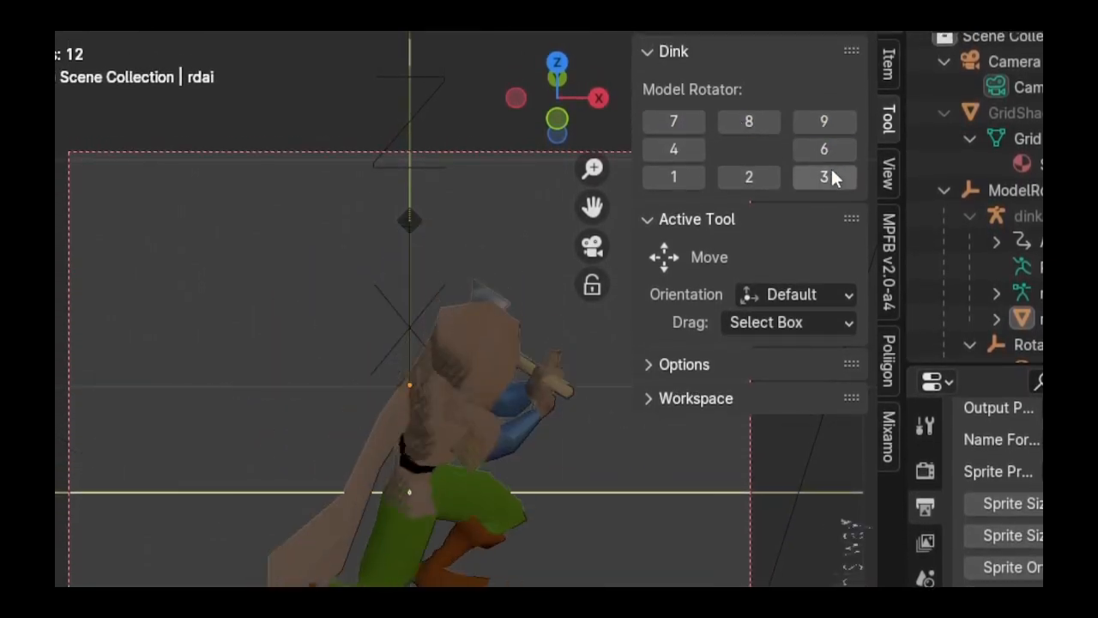
left_click(824, 176)
left_click(769, 176)
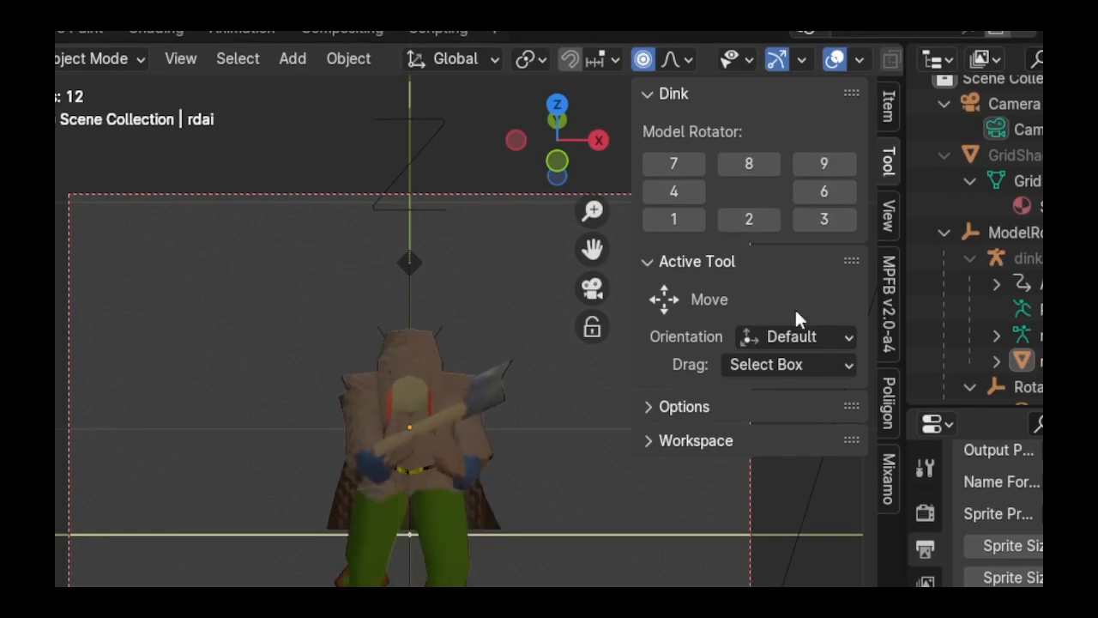
Hide and restore the viewport sidebar containing the Model Rotator, and stop the animation playback.
key("n")
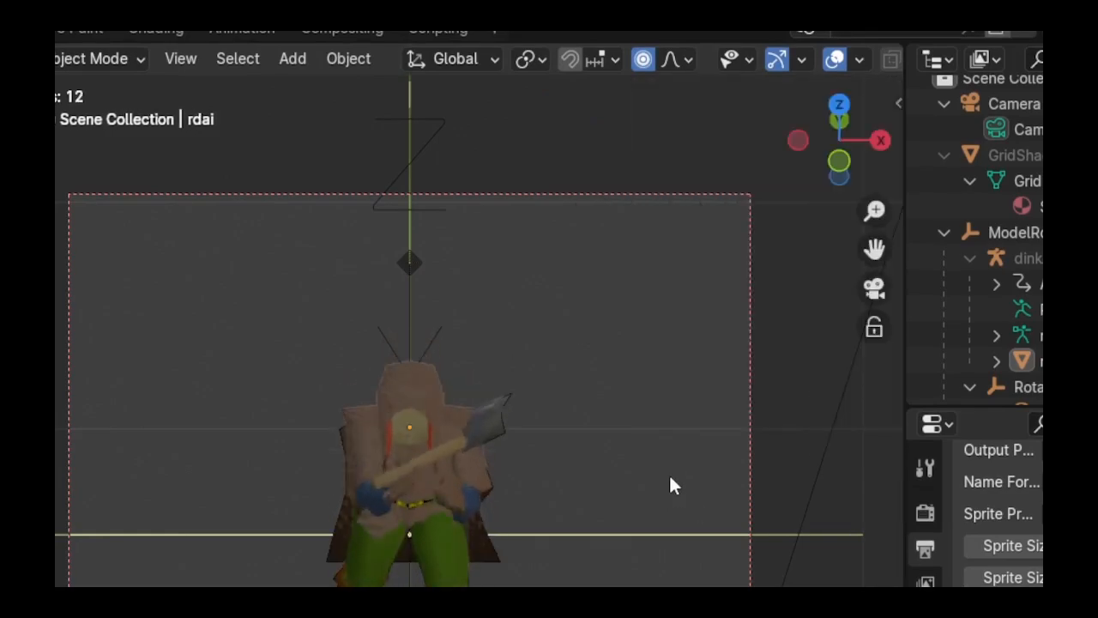
key("n")
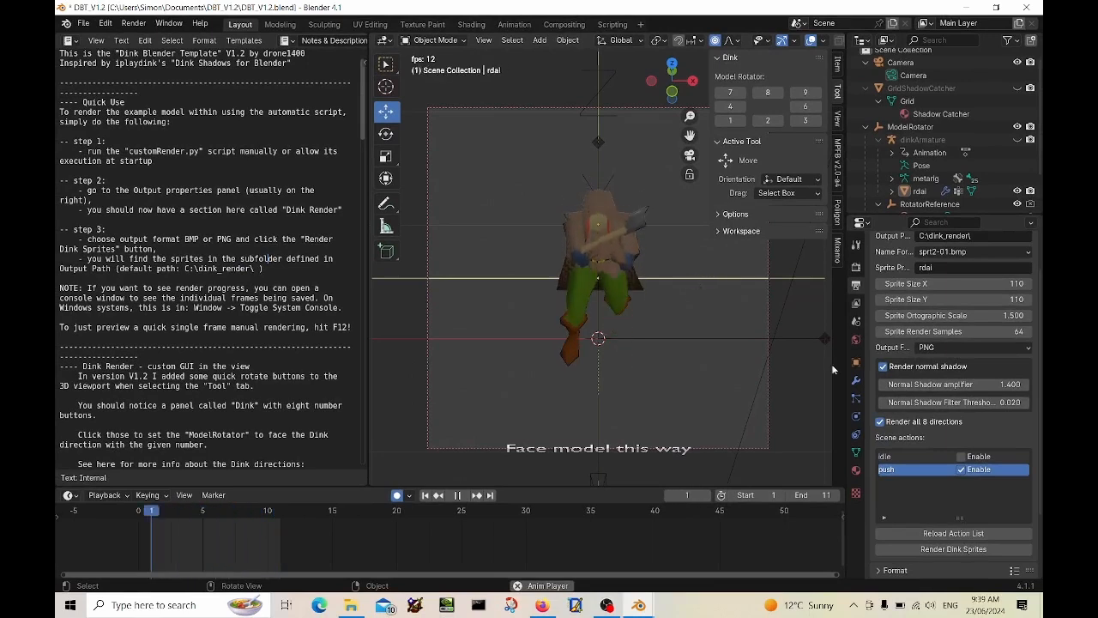
key("Escape")
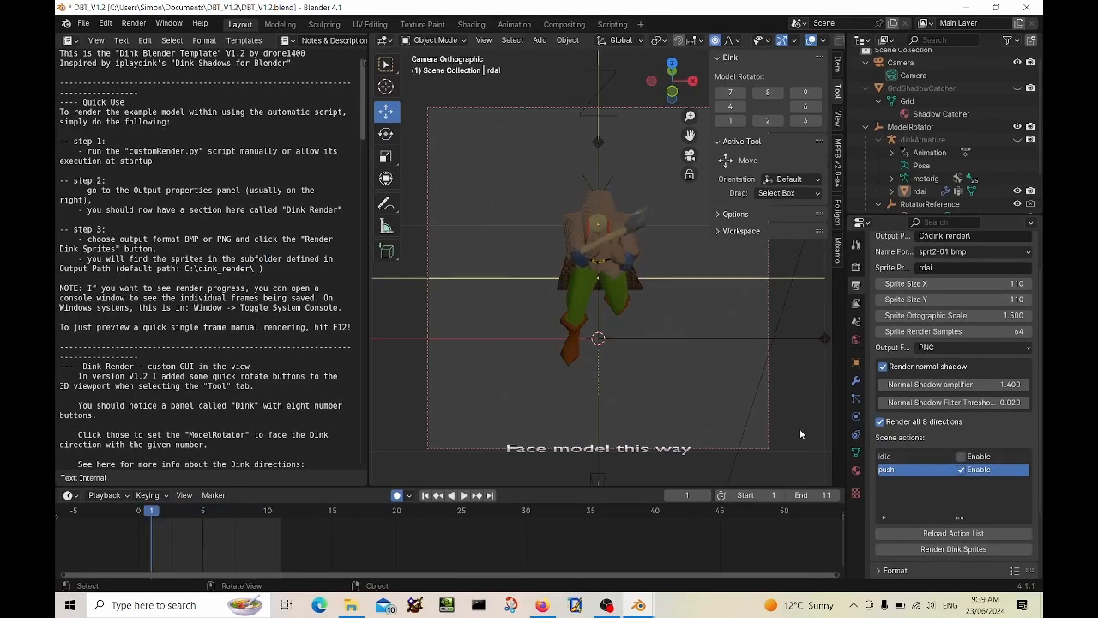
Make idle the only enabled scene action, turn off rendering all 8 directions, and play through the idle animation.
left_click(909, 456)
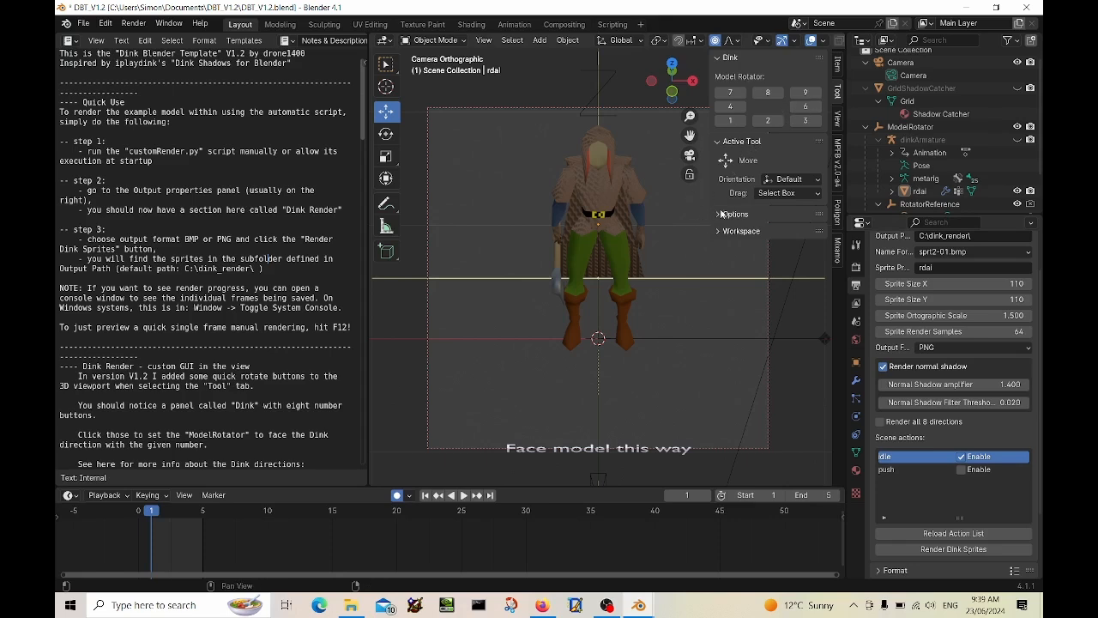
key("space")
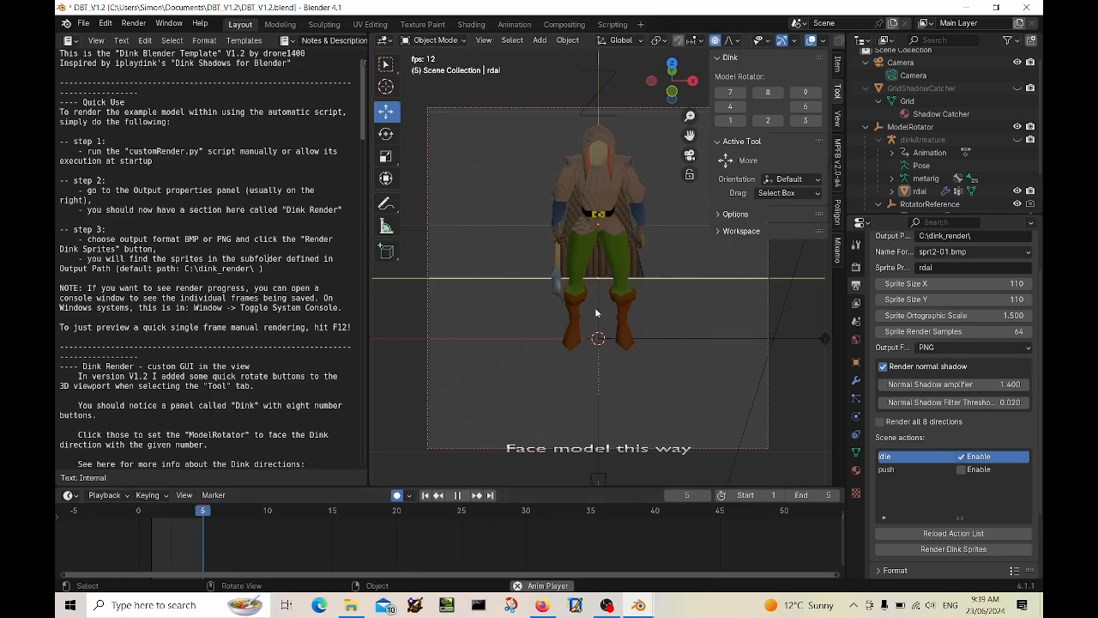
key("Escape")
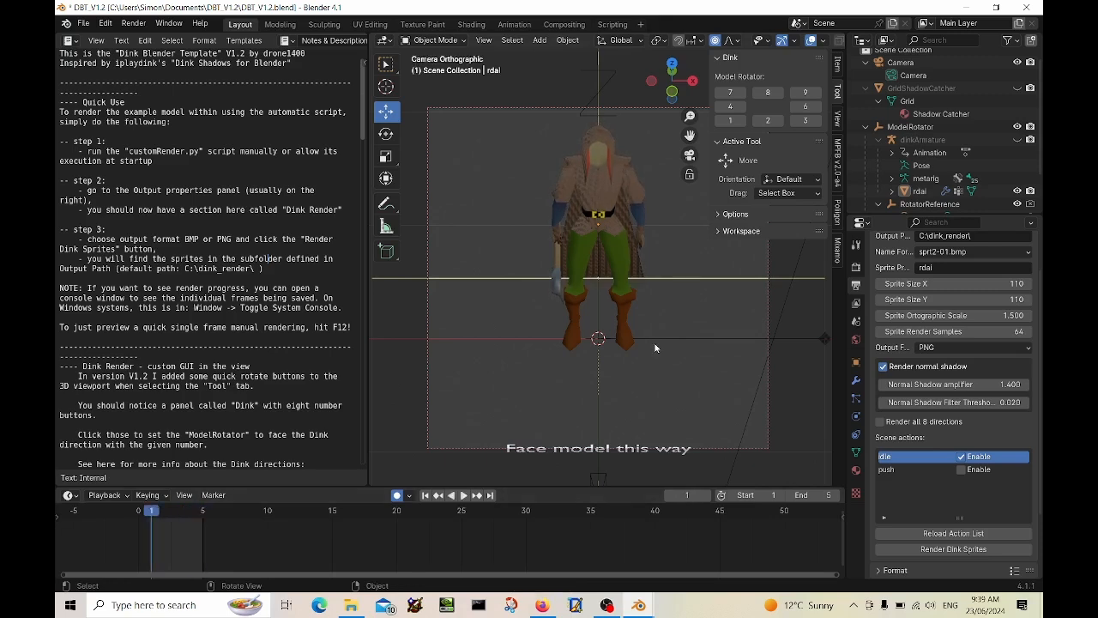
left_click(960, 348)
Open the Modeling workspace, view the model from the top, and switch from Edit Mode to Object Mode.
left_click(280, 25)
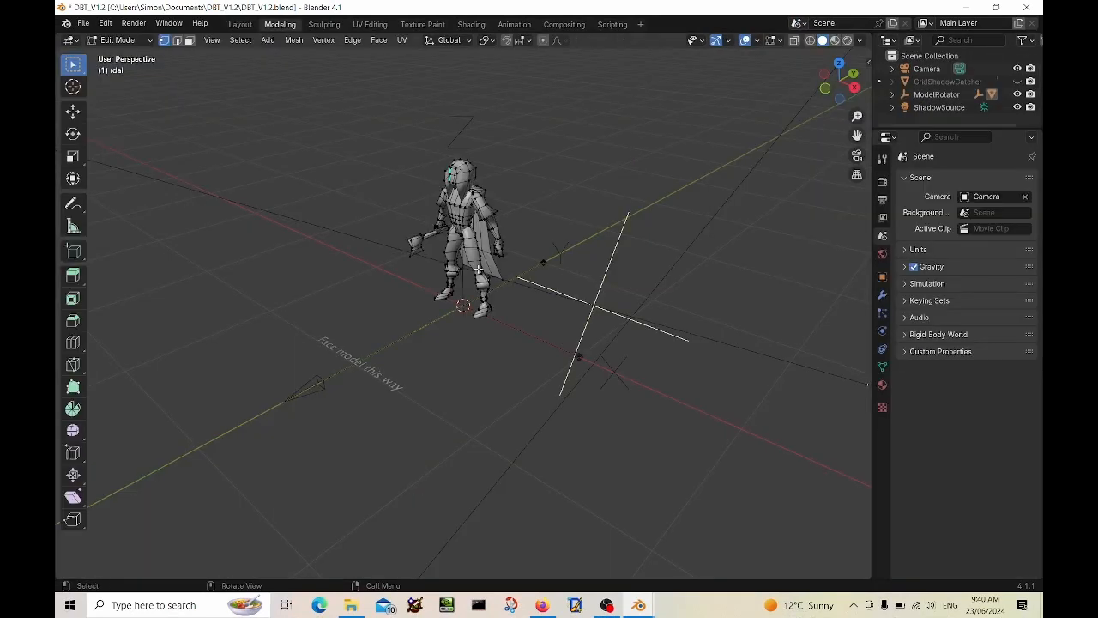
key("KP_7")
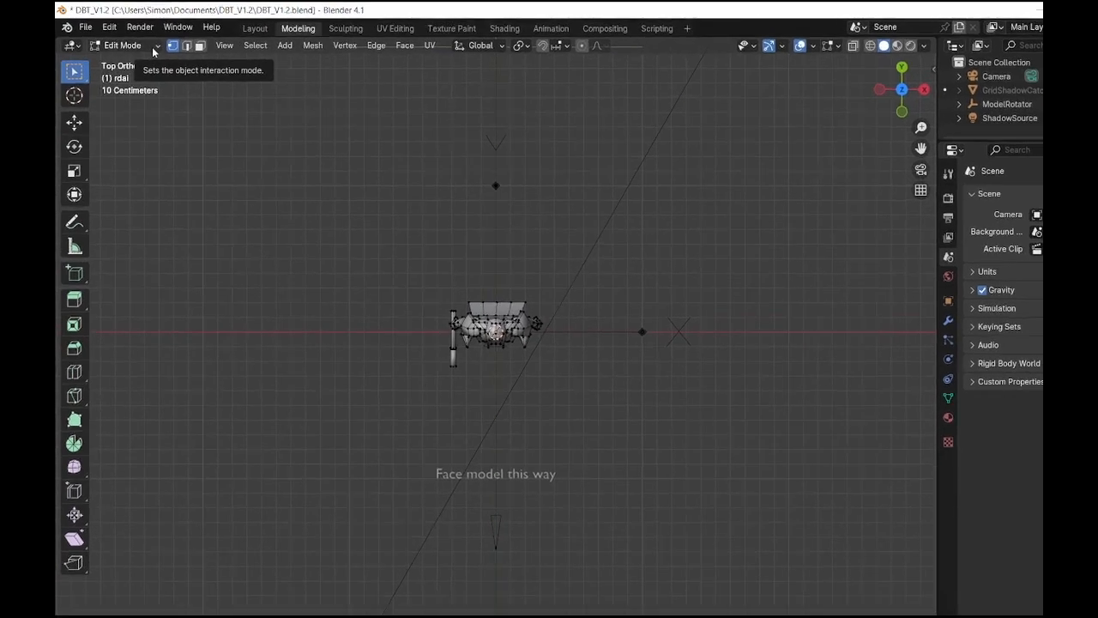
left_click(146, 46)
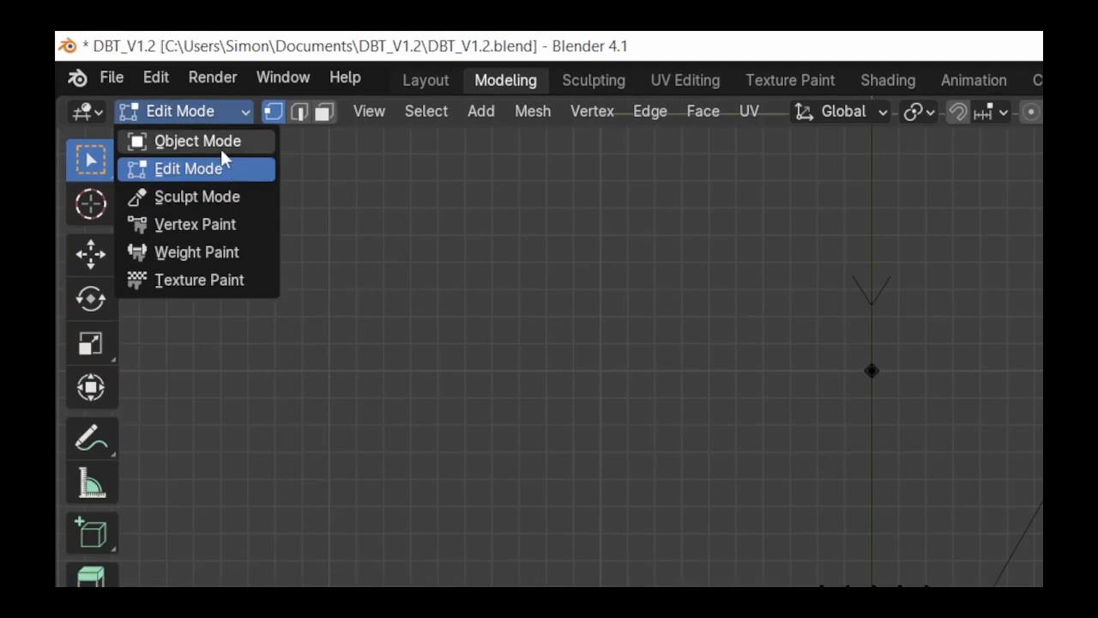
left_click(221, 148)
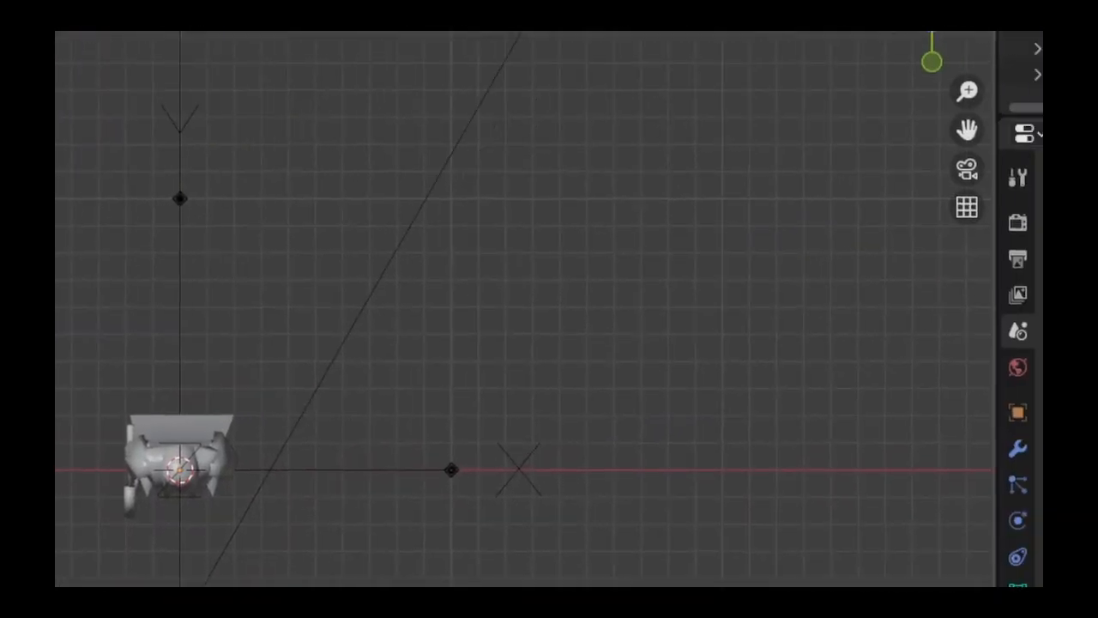
Enlarge the outliner, select ModelRotator, and expand it and its dinkArmature child to reveal the model hierarchy.
left_click_drag(955, 137, 994, 343)
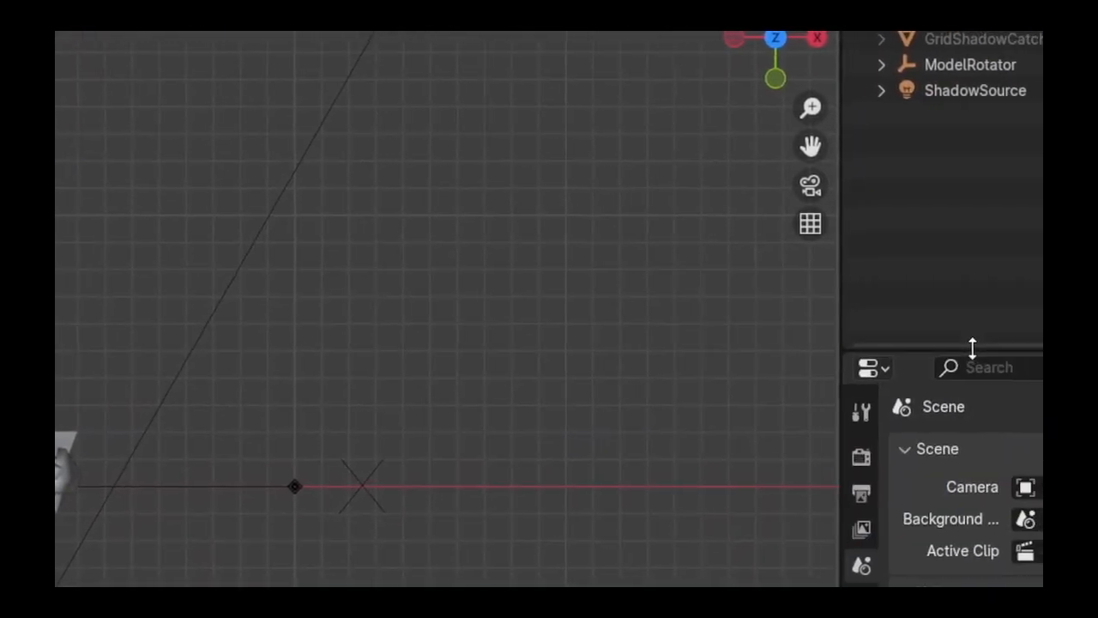
left_click(937, 99)
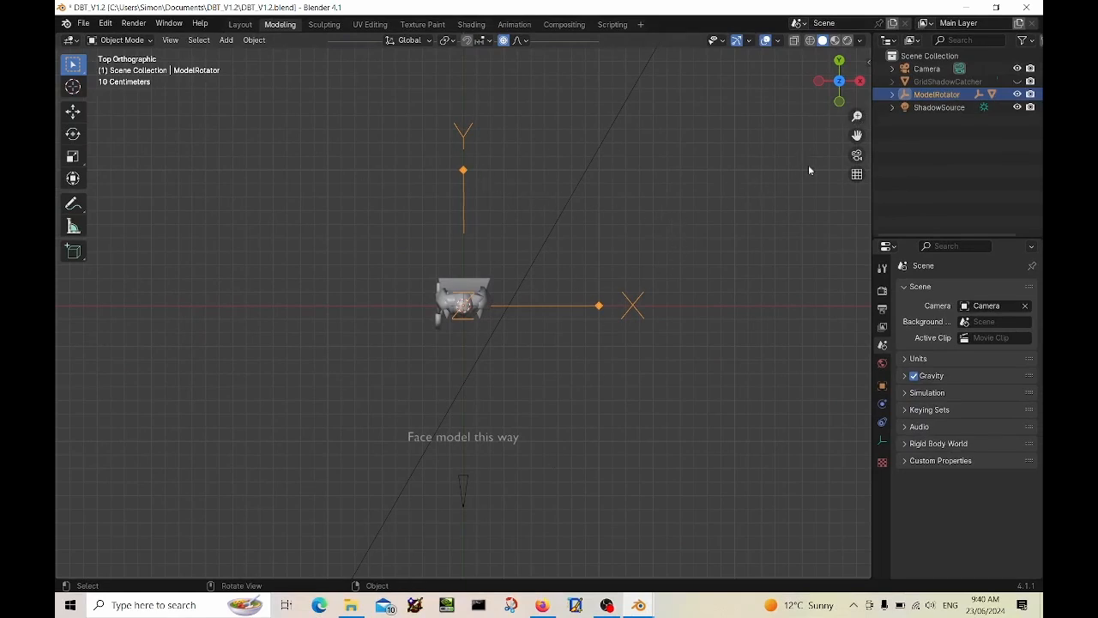
left_click(892, 94)
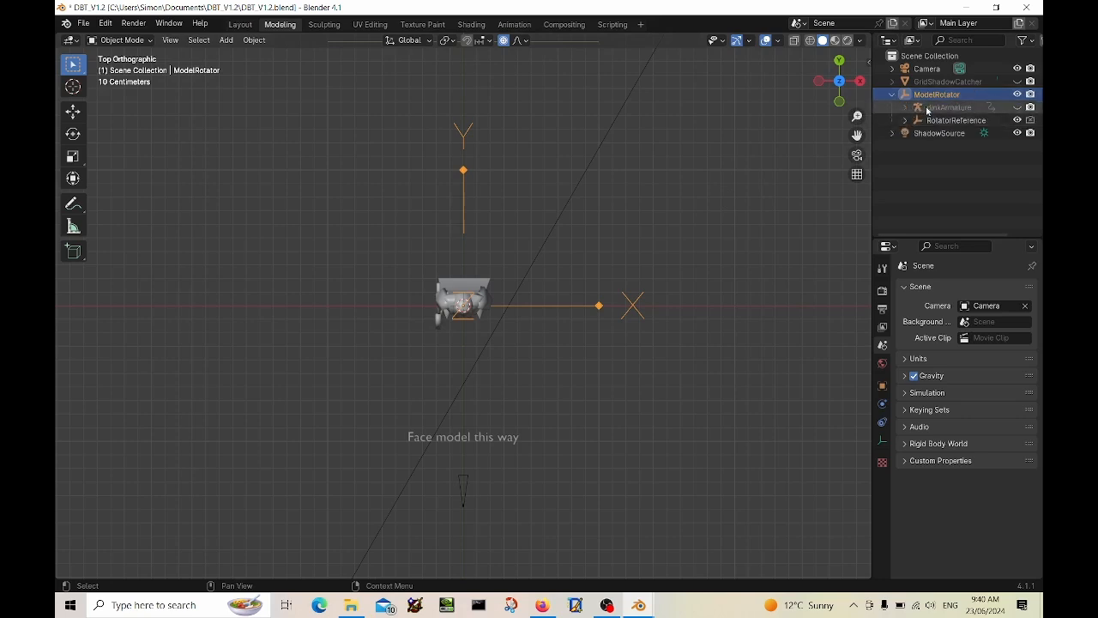
left_click(905, 107)
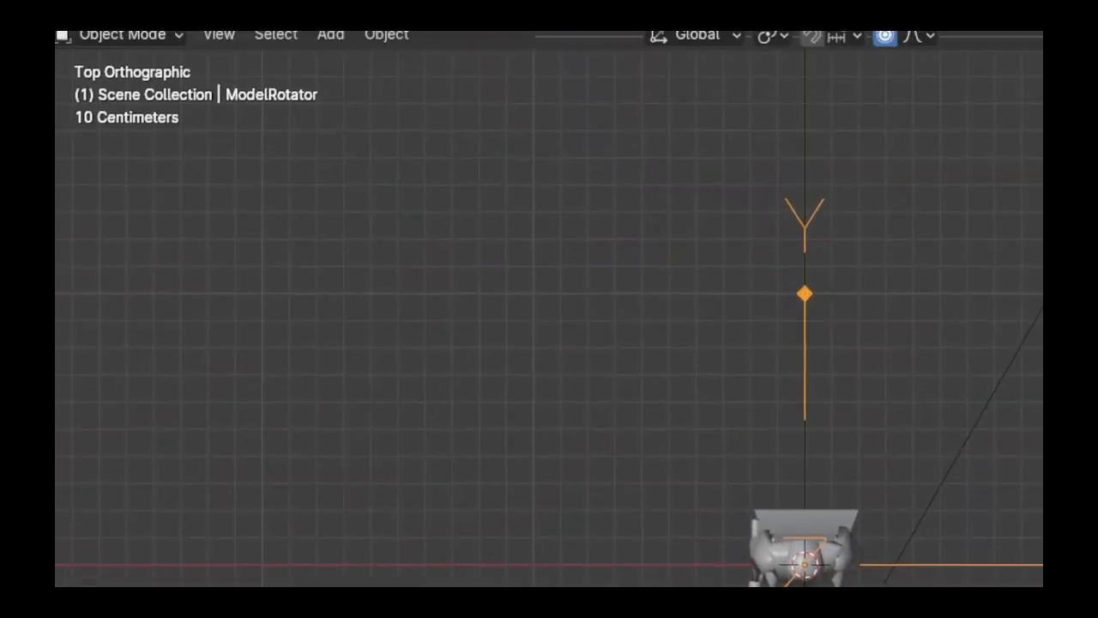
Import the FBX model Walking(1).fbx from the Downloads folder with the default import options.
left_click(91, 56)
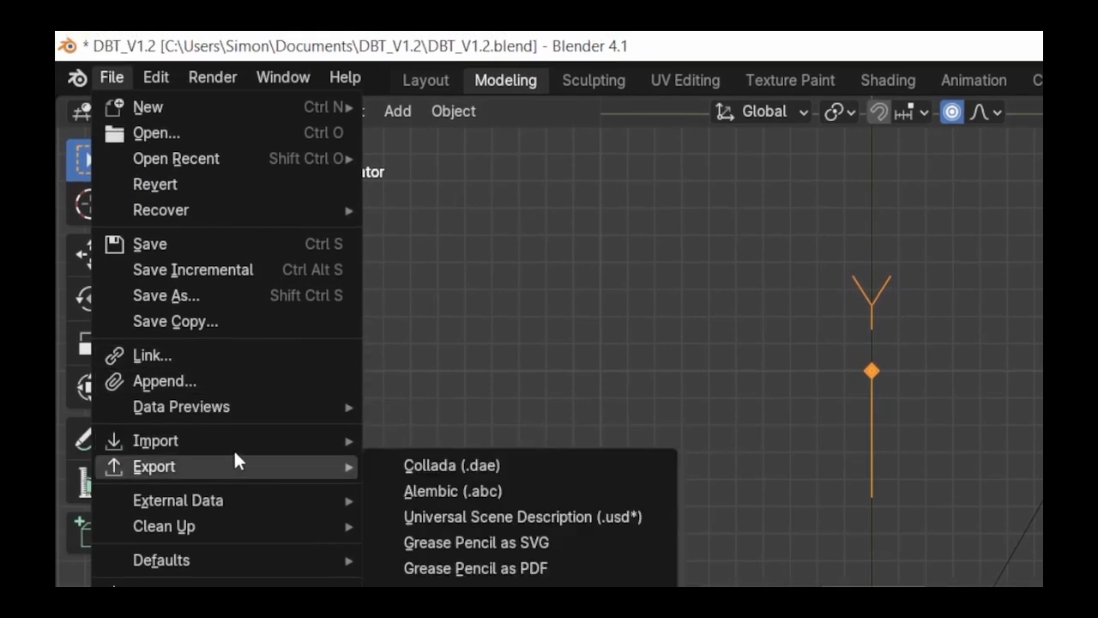
mouse_move(239, 443)
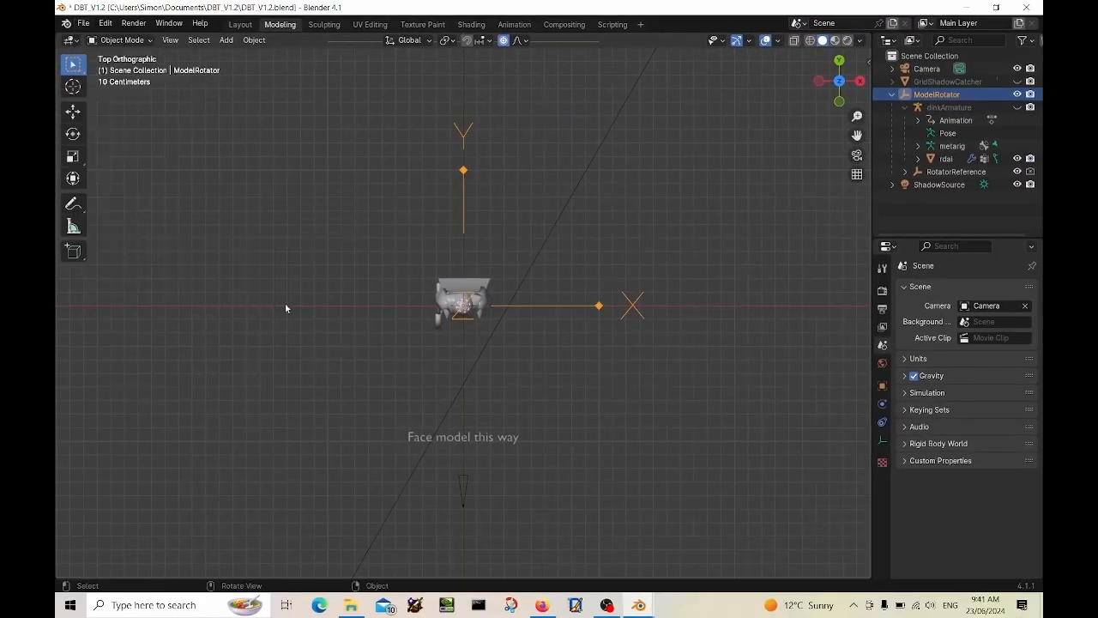
left_click(83, 23)
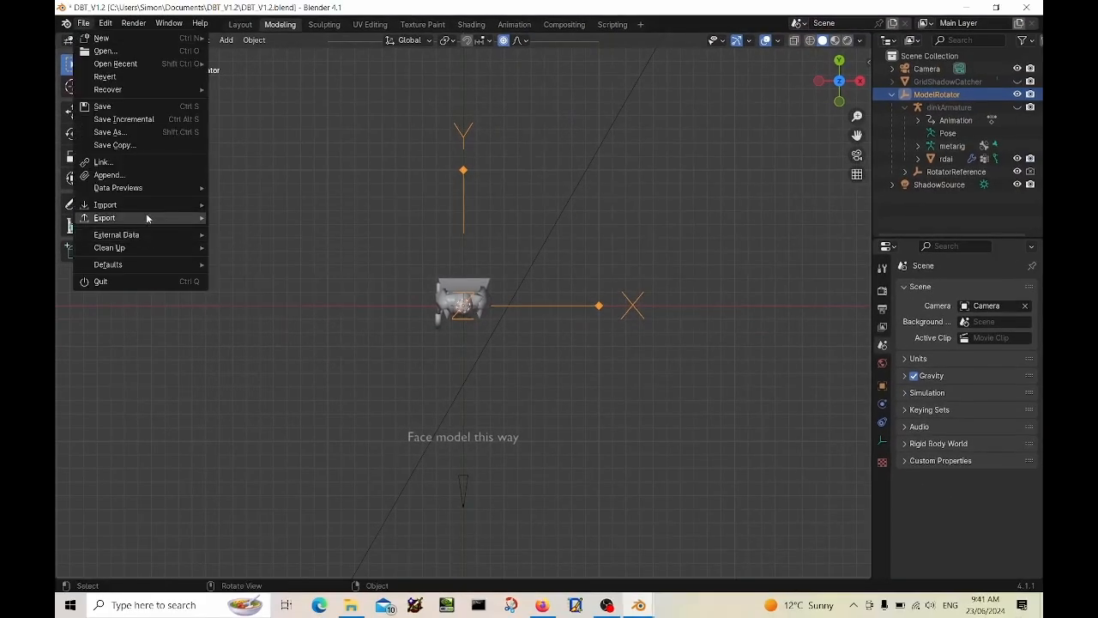
mouse_move(146, 215)
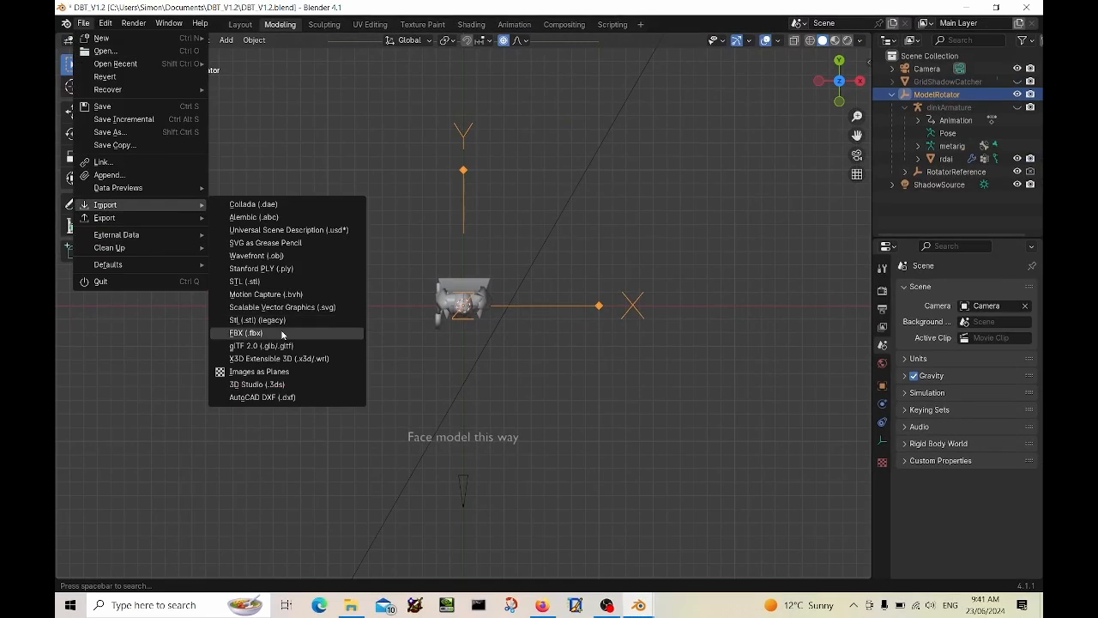
left_click(282, 333)
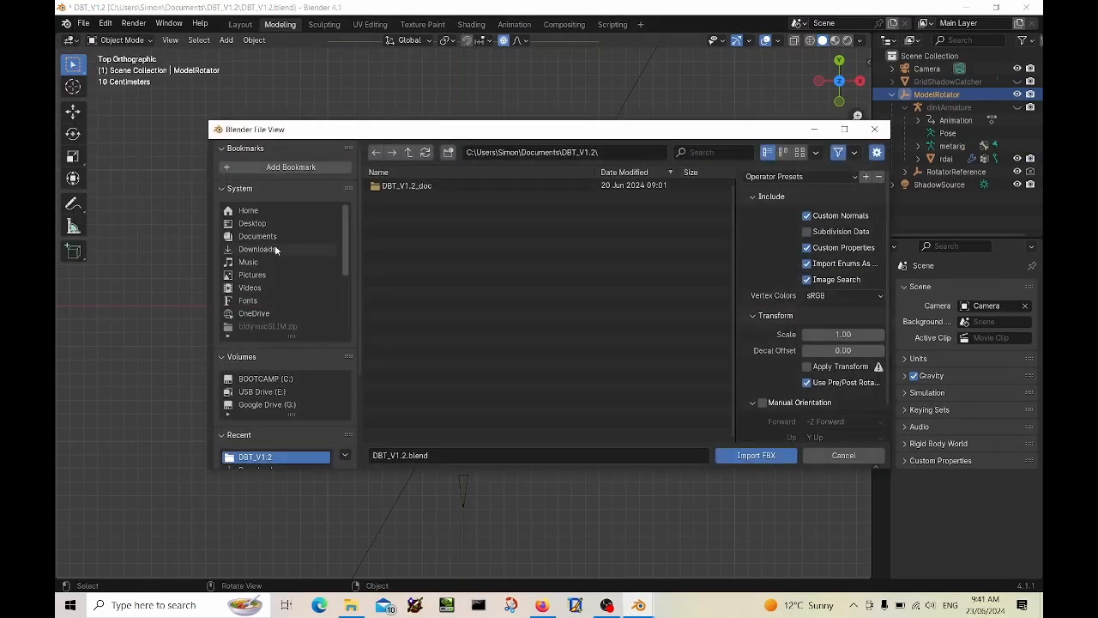
left_click(275, 248)
left_click(407, 209)
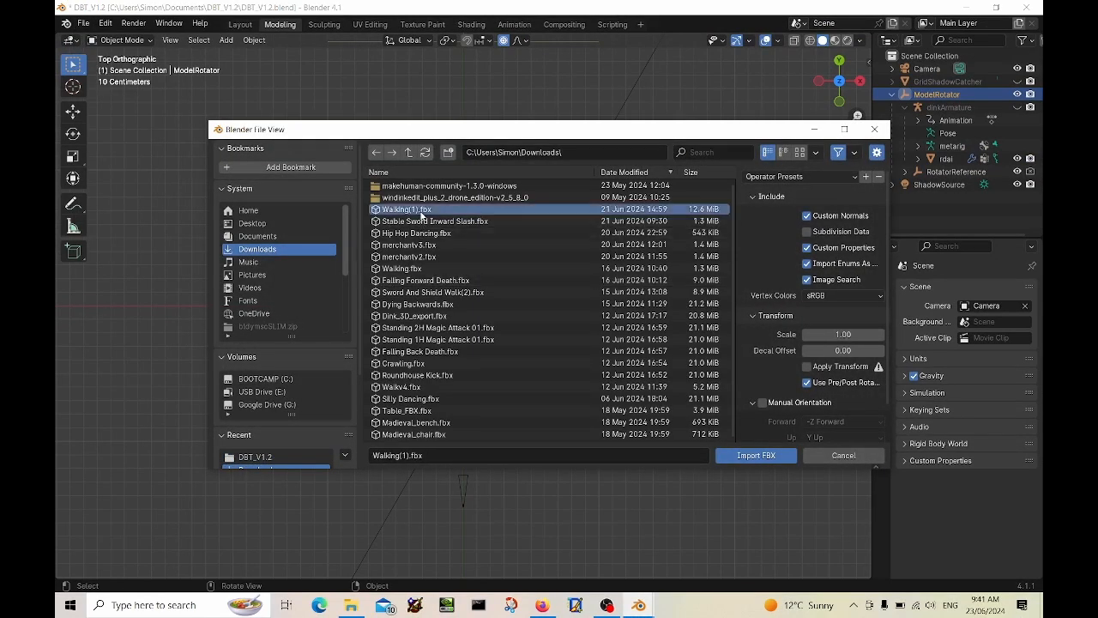
left_click(755, 455)
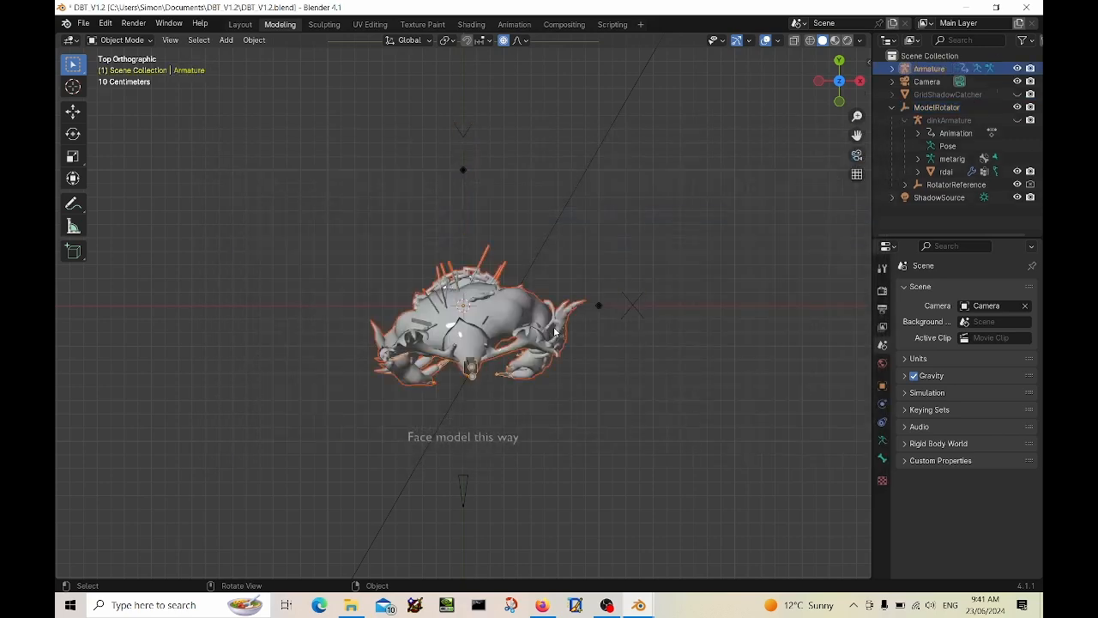
View the imported model from the front with material preview shading, and disable the rdai mesh in both the viewport and renders.
key("KP_1")
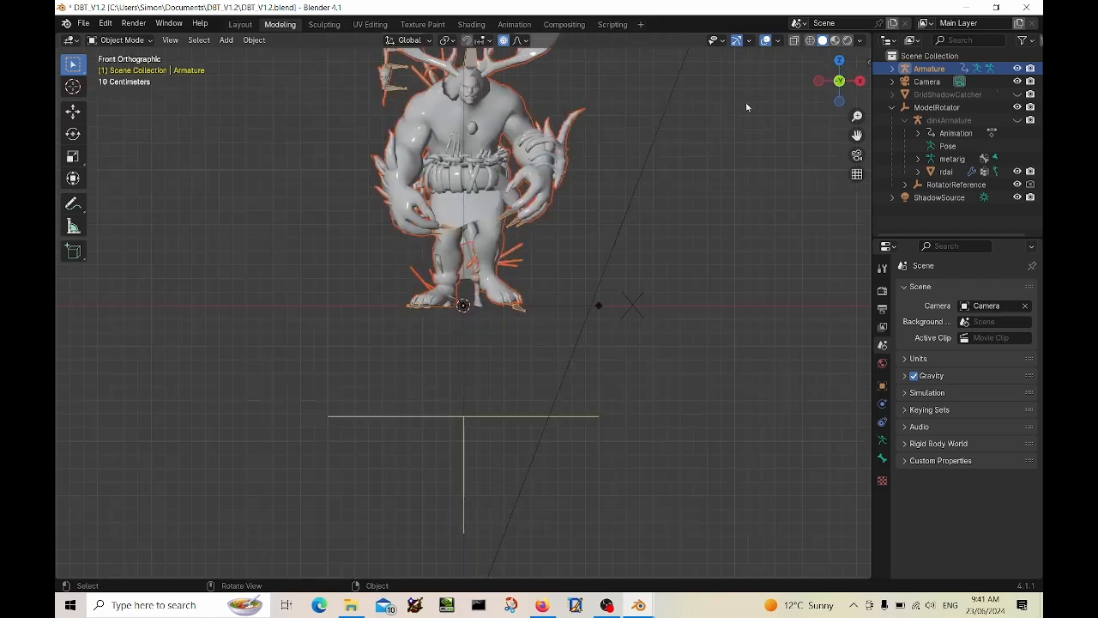
left_click(832, 42)
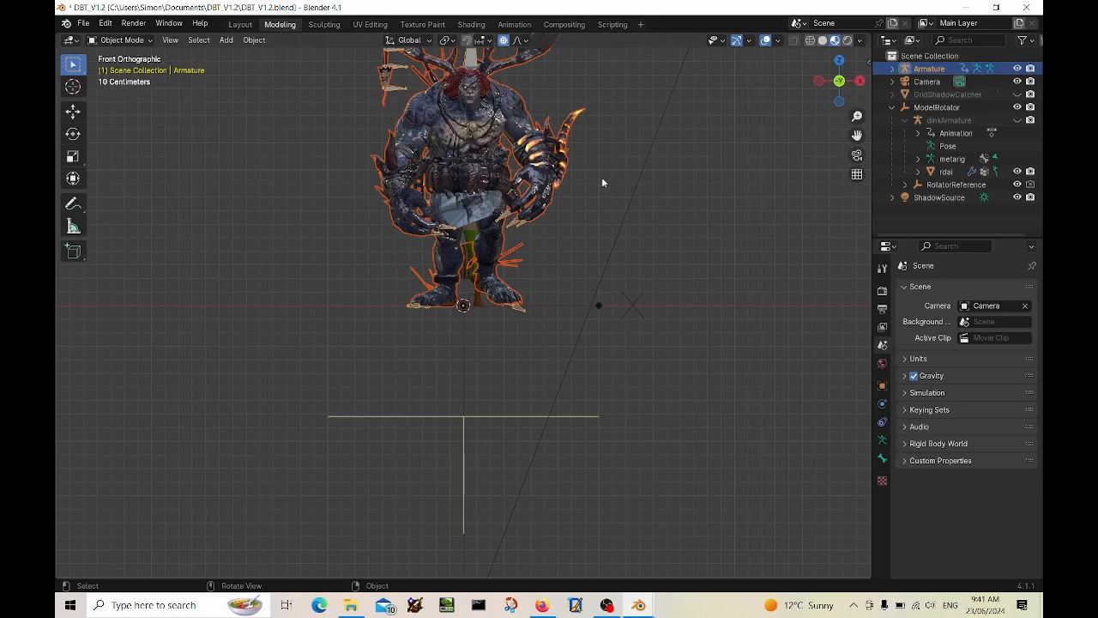
key("ctrl")
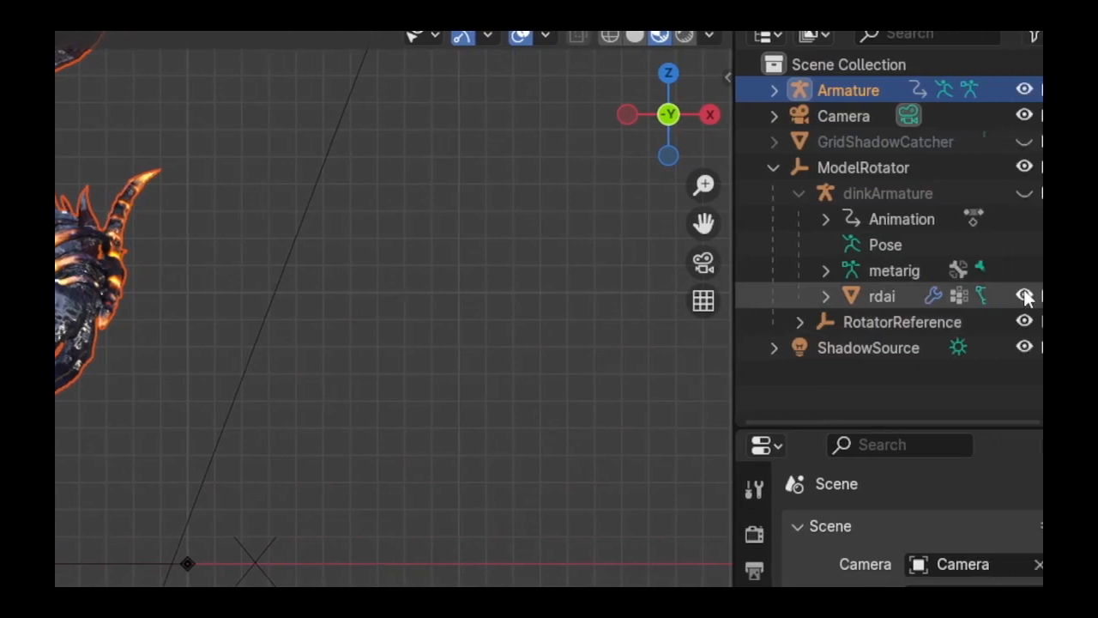
left_click(998, 294)
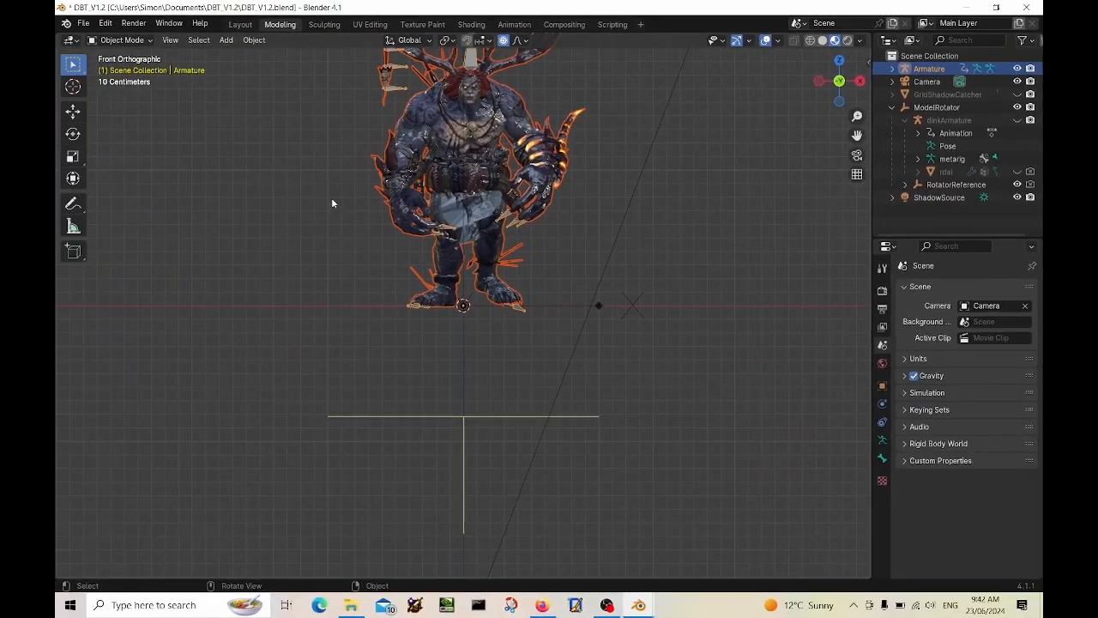
Render the current frame from the camera view and check the sprite in the Compositing workspace's in-game preview.
key("KP_0")
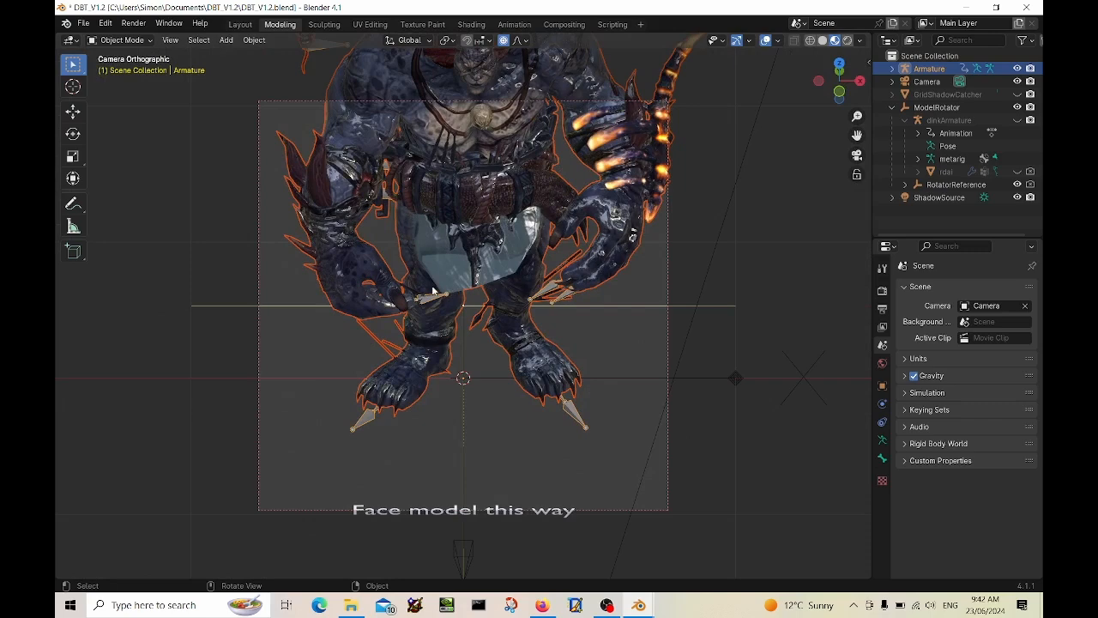
key("F12")
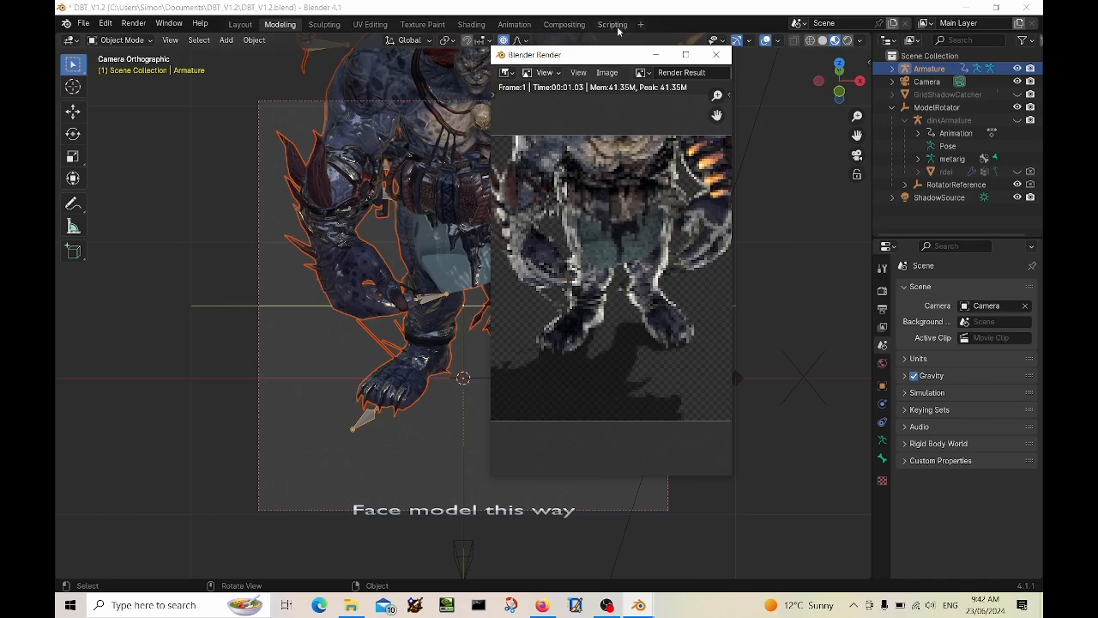
left_click(580, 26)
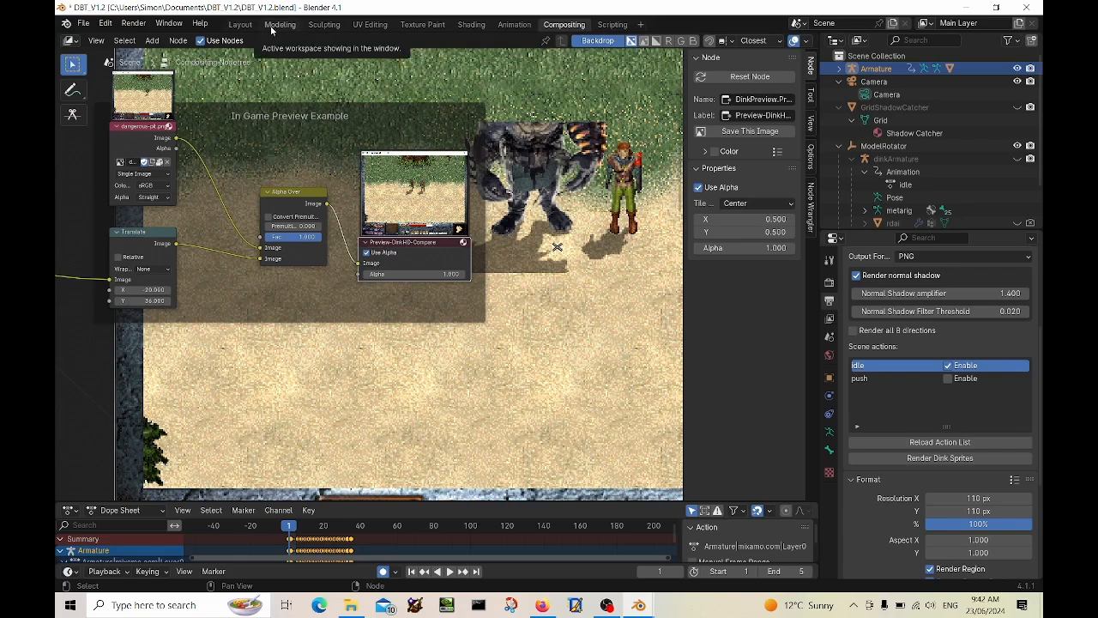
Return to the Layout workspace and raise the Sprite Ortographic Scale first to 2 and finally to 3.
left_click(240, 24)
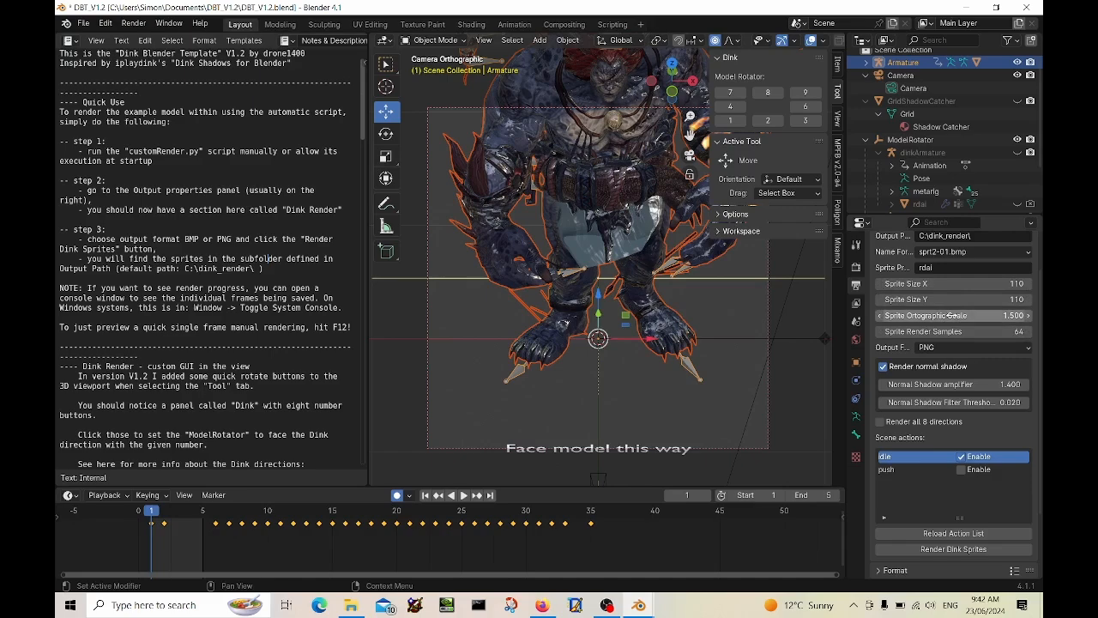
mouse_move(952, 316)
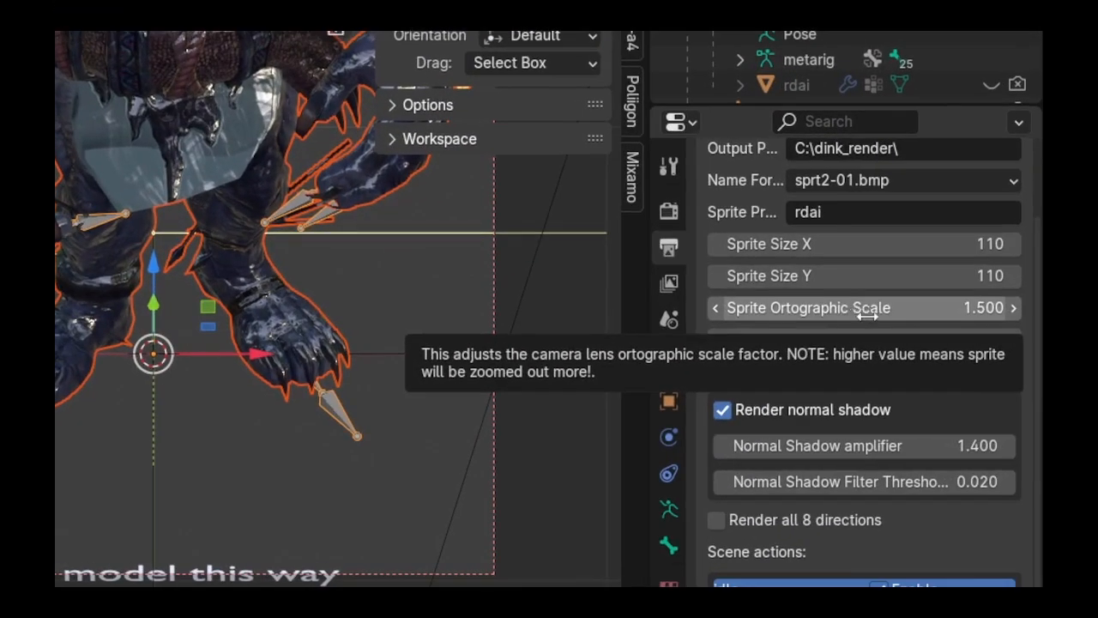
left_click(873, 310)
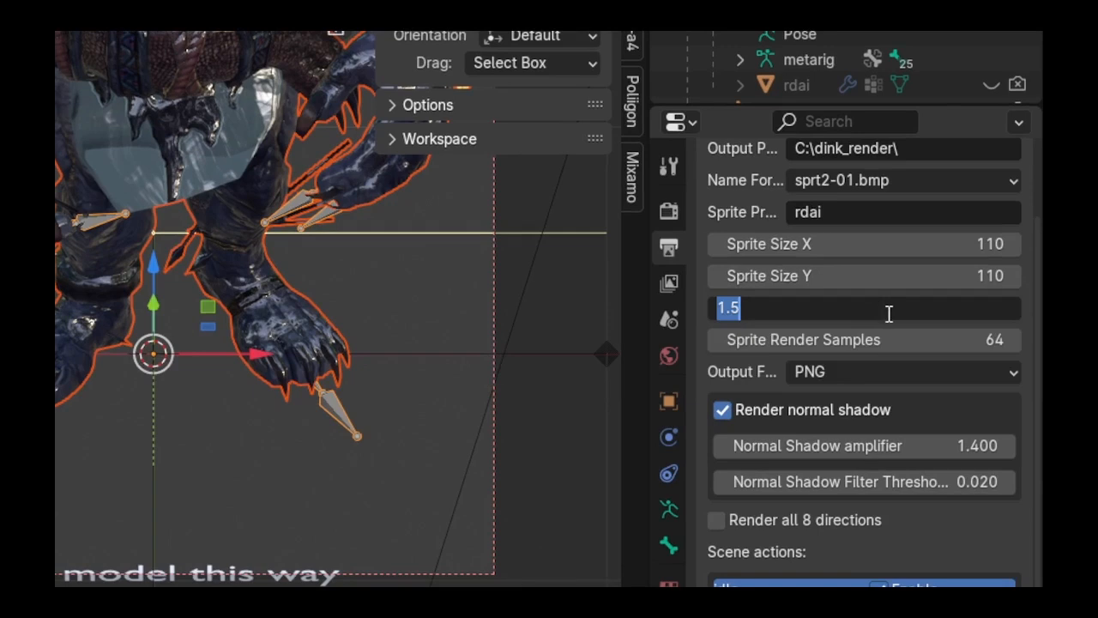
key("BackSpace")
type("2")
key("Return")
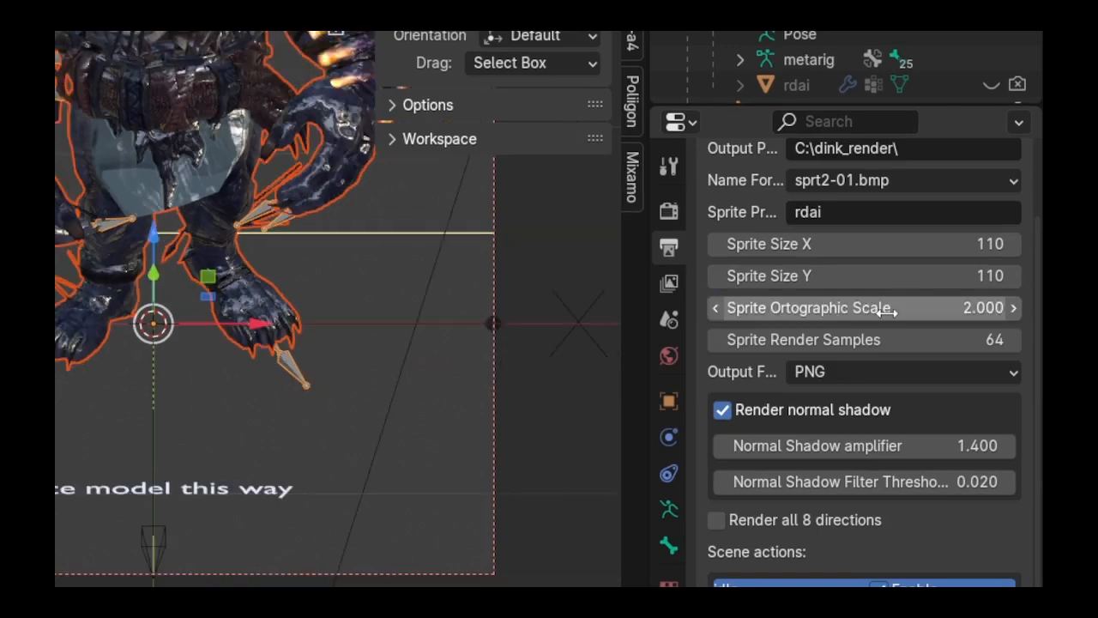
left_click(888, 312)
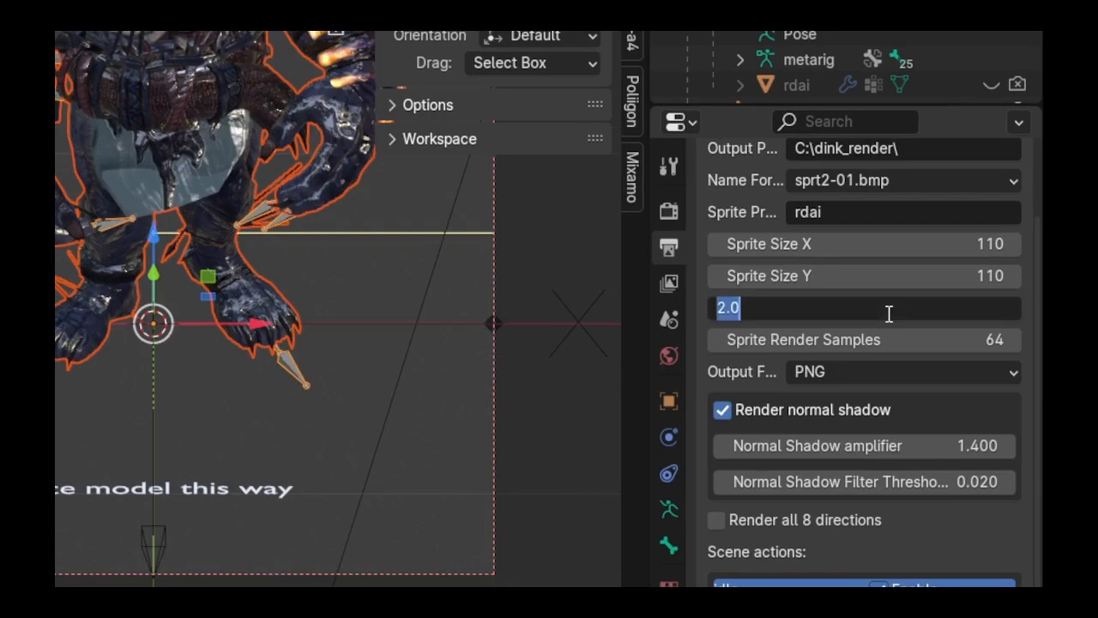
type("3")
key("Return")
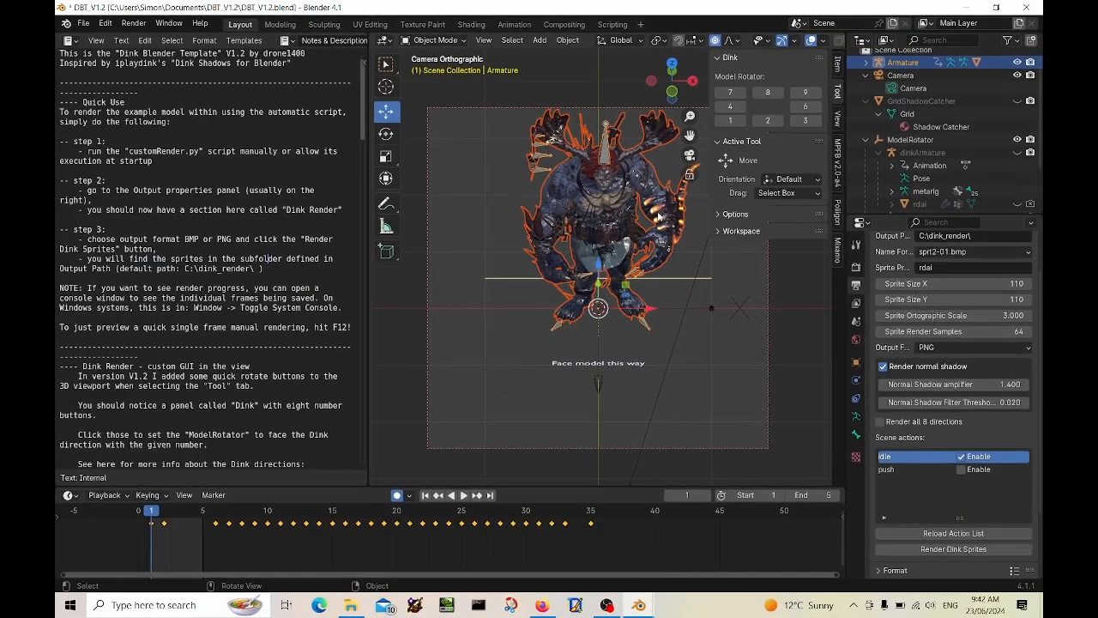
Turn the Model Rotator to direction 1 and back to direction 2 to test whether the imported model follows.
left_click(731, 108)
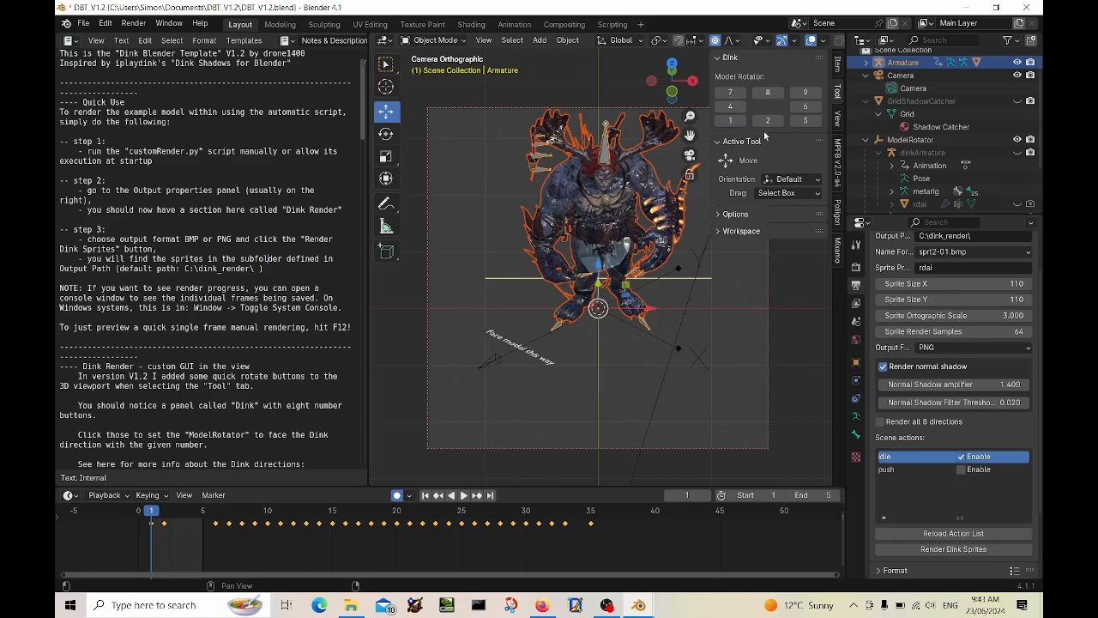
left_click(767, 122)
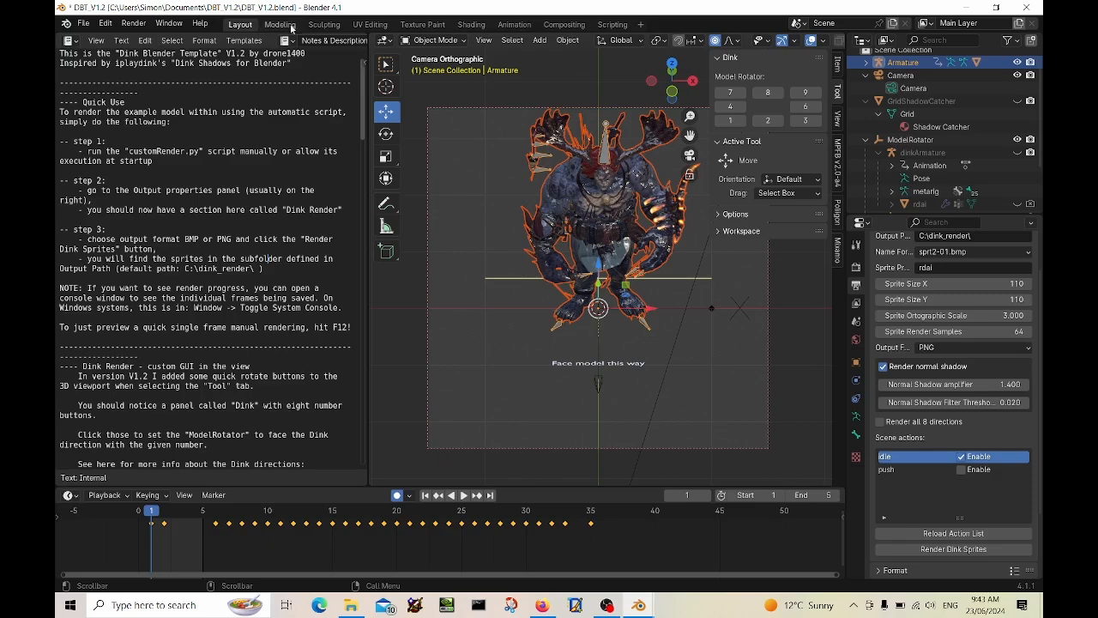
Open the Modeling workspace and switch the imported armature from Edit Mode to Object Mode.
left_click(281, 24)
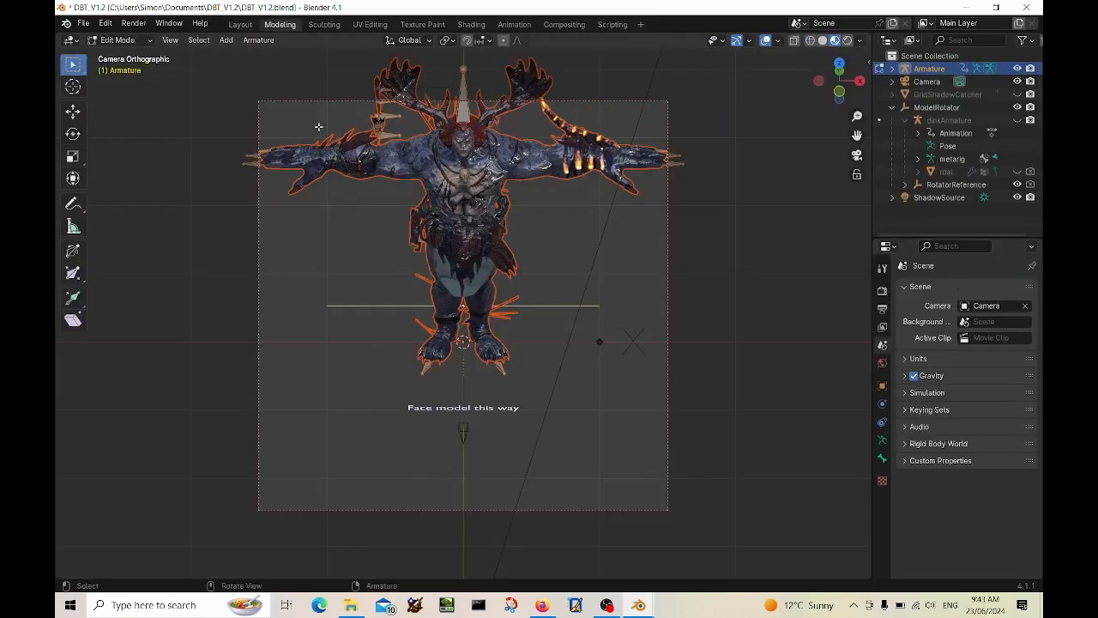
left_click(120, 39)
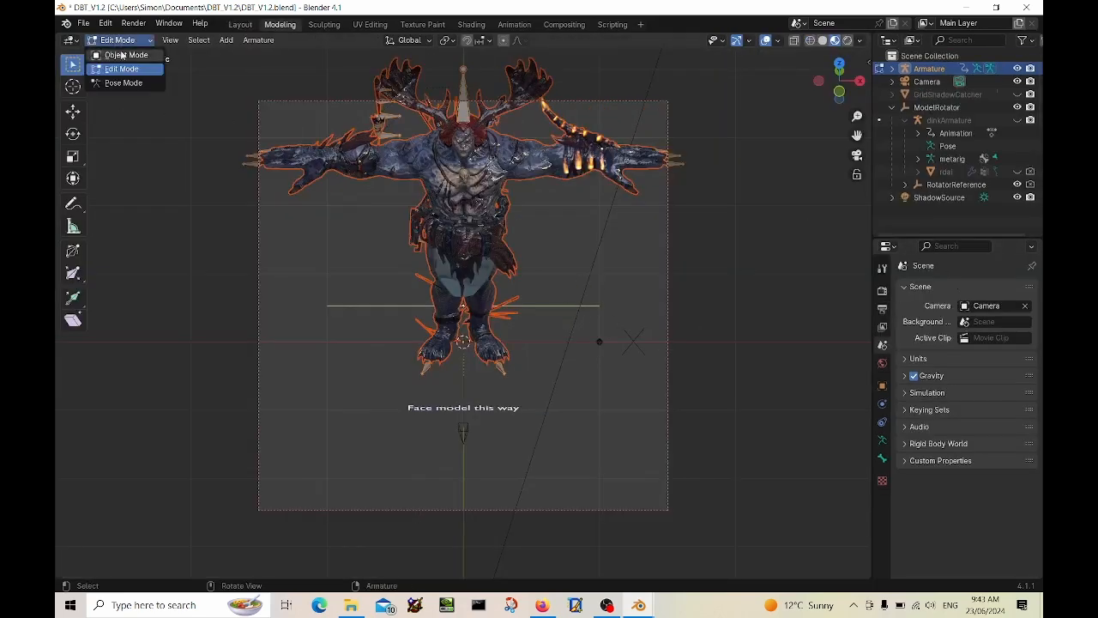
left_click(123, 53)
Parent the imported Armature to ModelRotator using Object (Keep Transform), with ModelRotator as the active object.
left_click(472, 144)
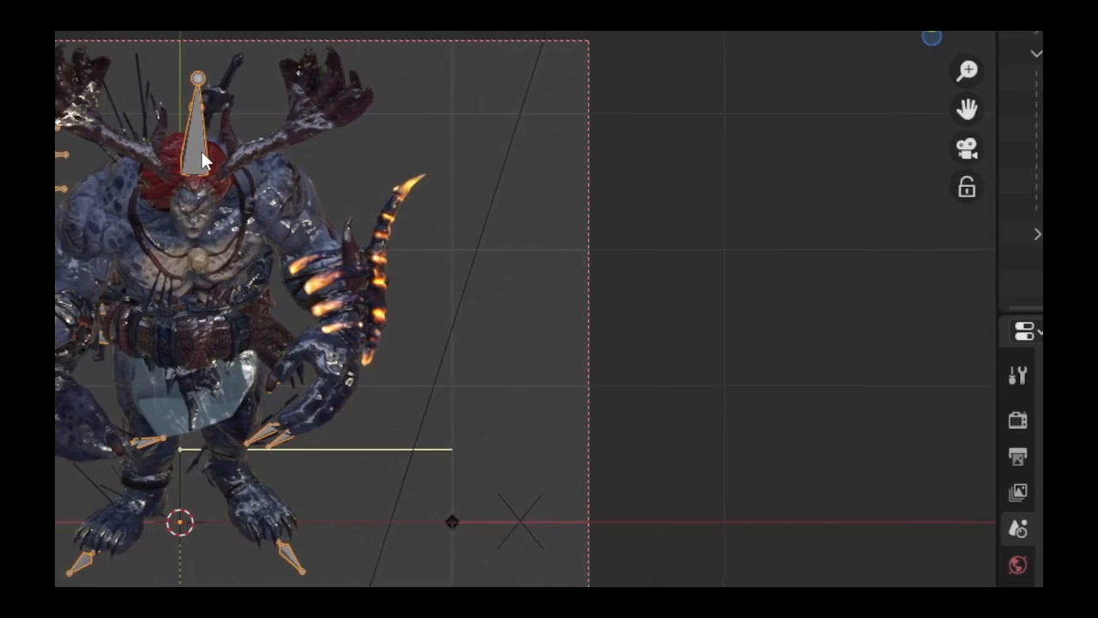
key("KP_1")
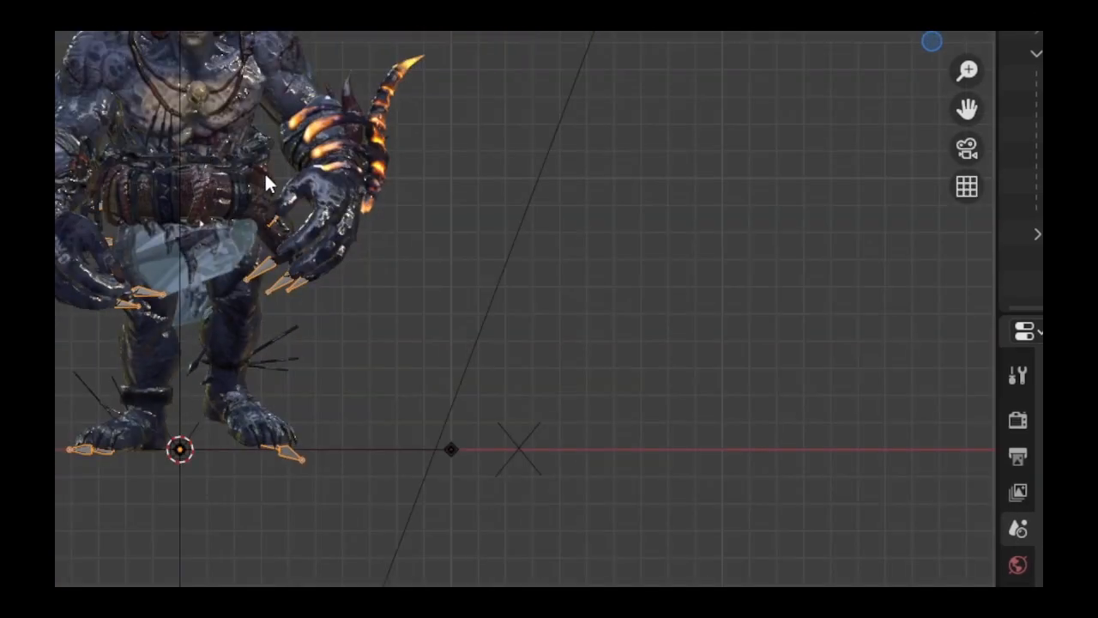
middle_click_drag(265, 174, 267, 320, "shift")
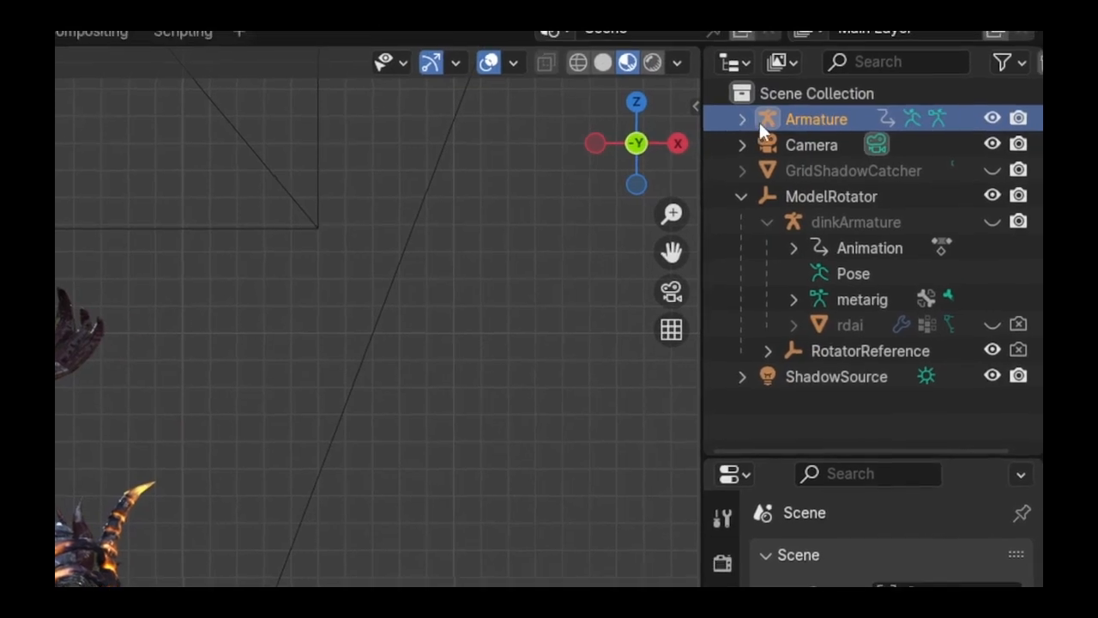
left_click(743, 121)
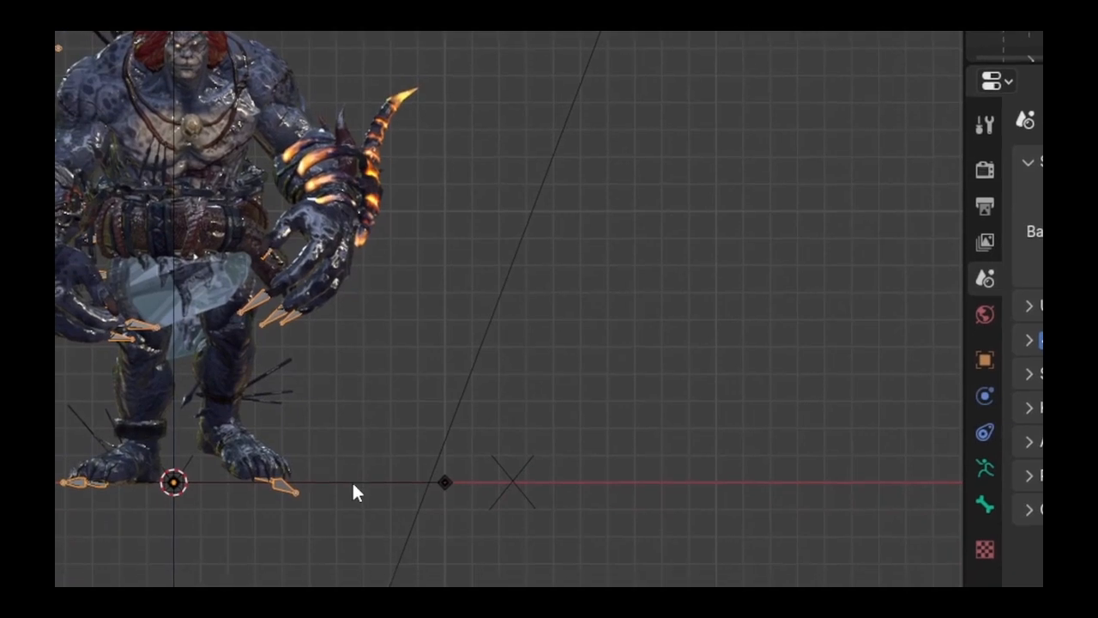
left_click(356, 486)
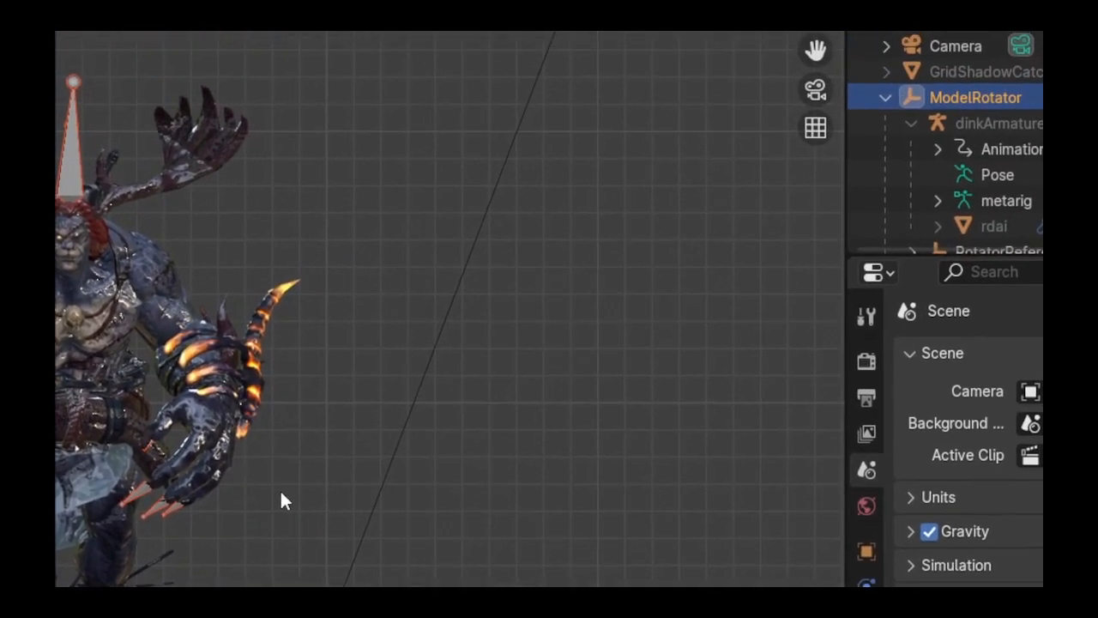
key("ctrl+p")
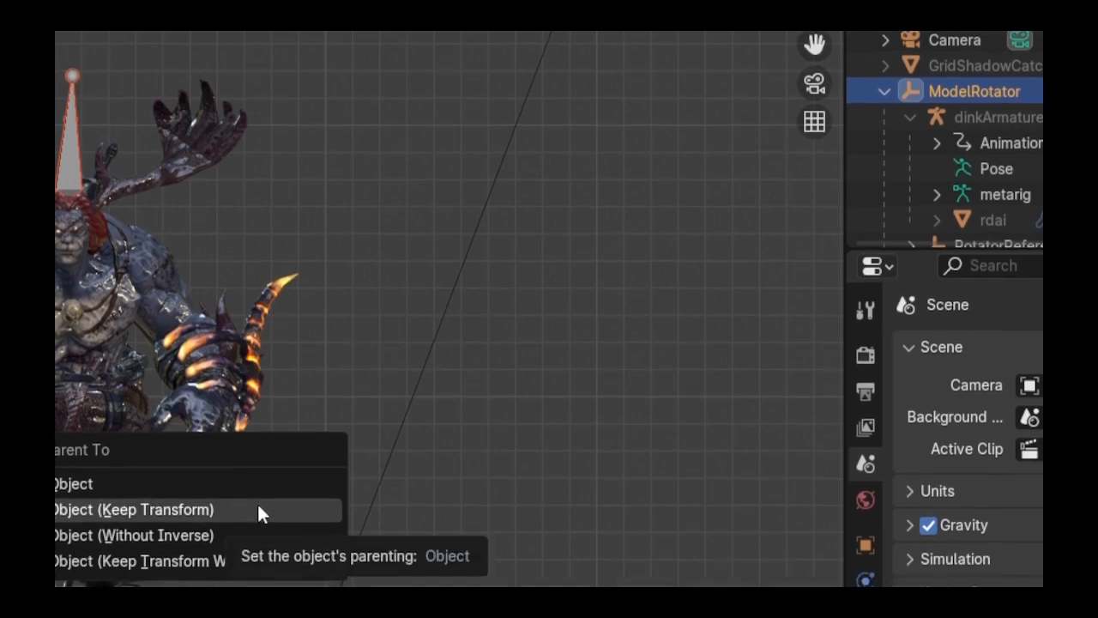
left_click(259, 509)
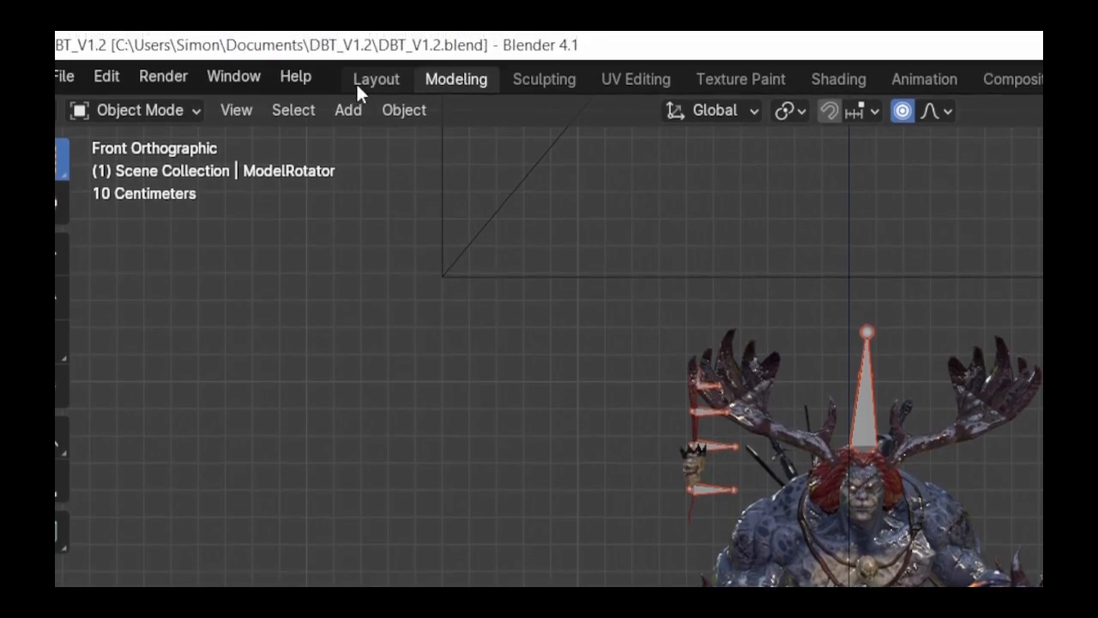
Return to the Layout workspace and rotate the parented model through Dink directions 1, 4, 7 and 8.
left_click(356, 82)
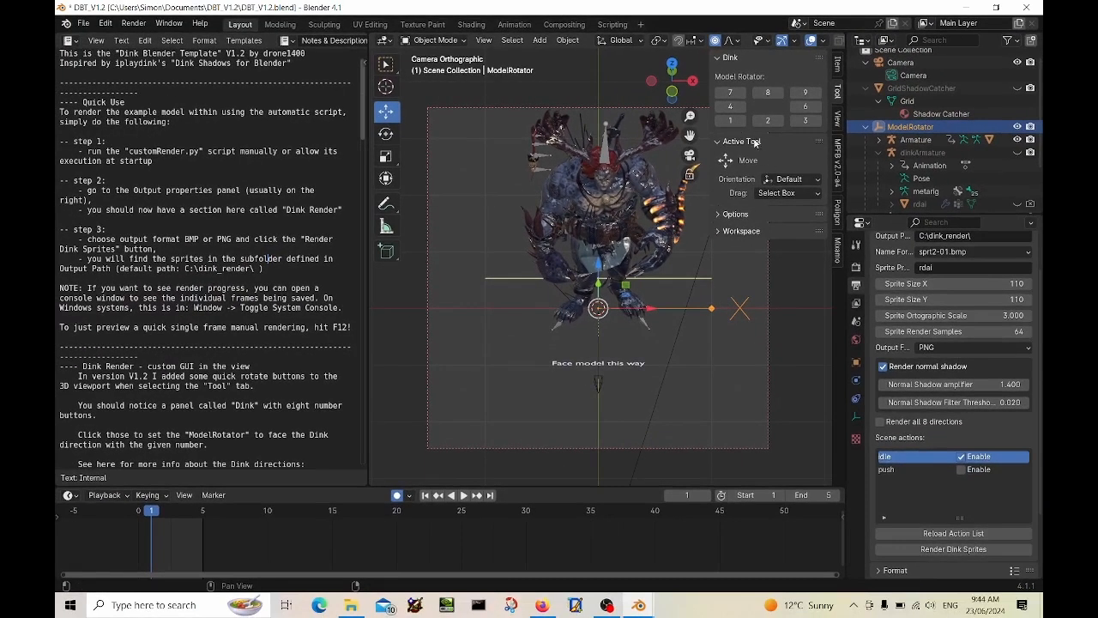
left_click(733, 121)
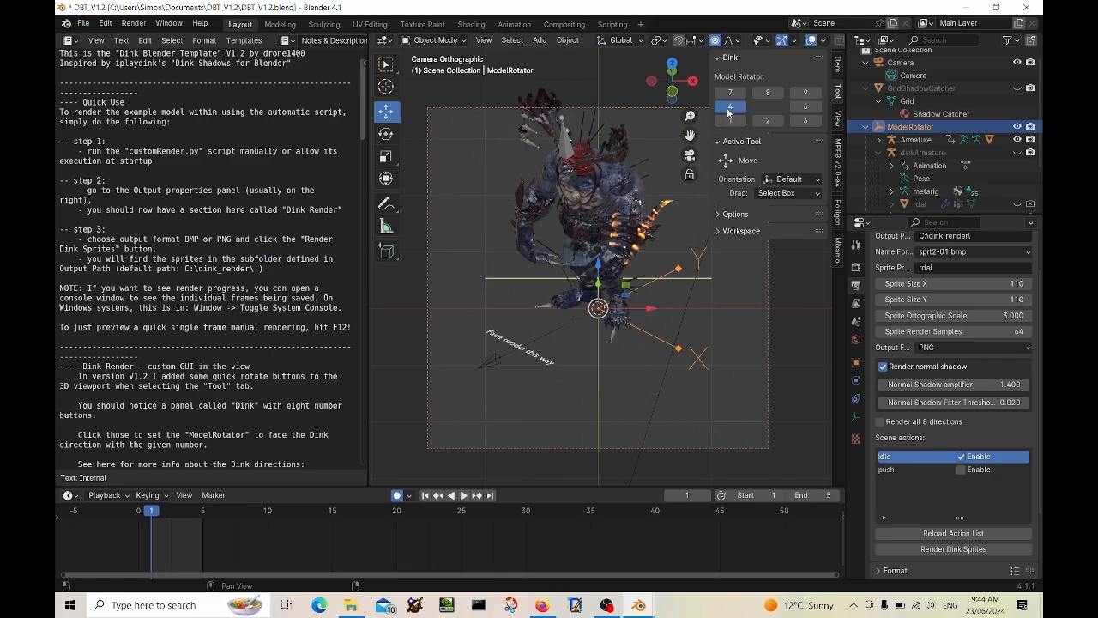
left_click(729, 105)
left_click(728, 94)
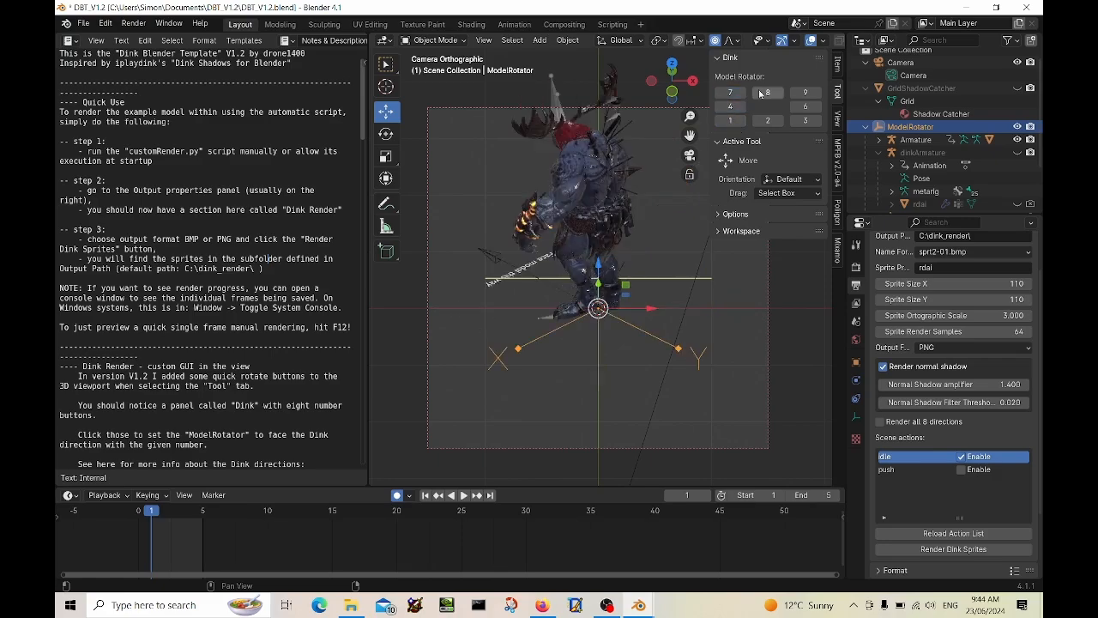
left_click(767, 93)
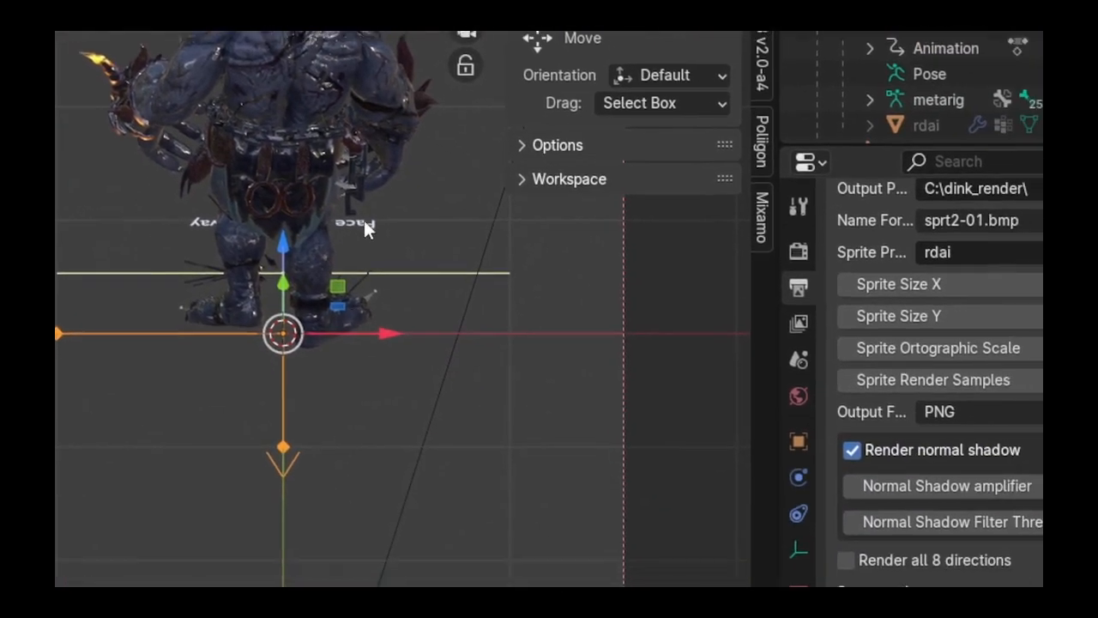
Set Sprite Size X and Sprite Size Y to 200 pixels in the Dink Render output settings.
left_click(1035, 283)
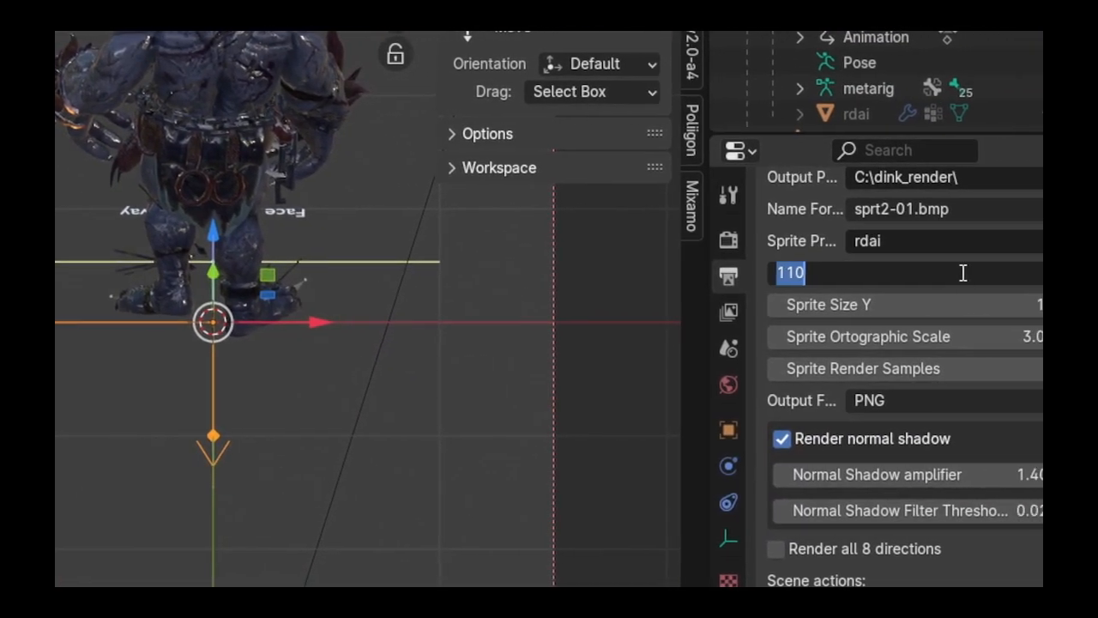
type("200")
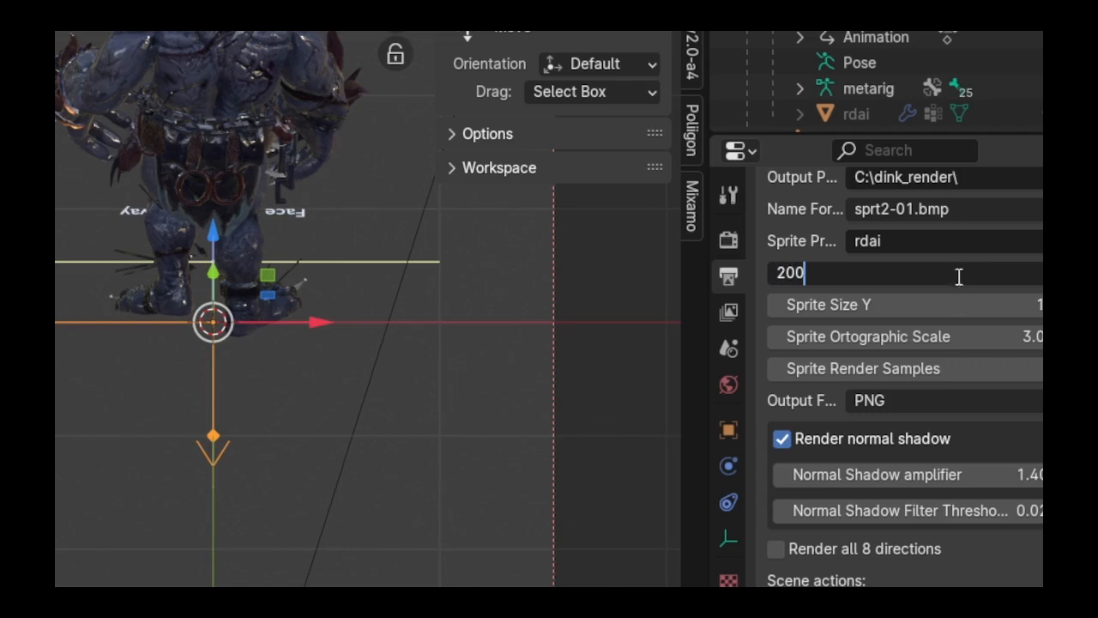
left_click(955, 307)
left_click(951, 305)
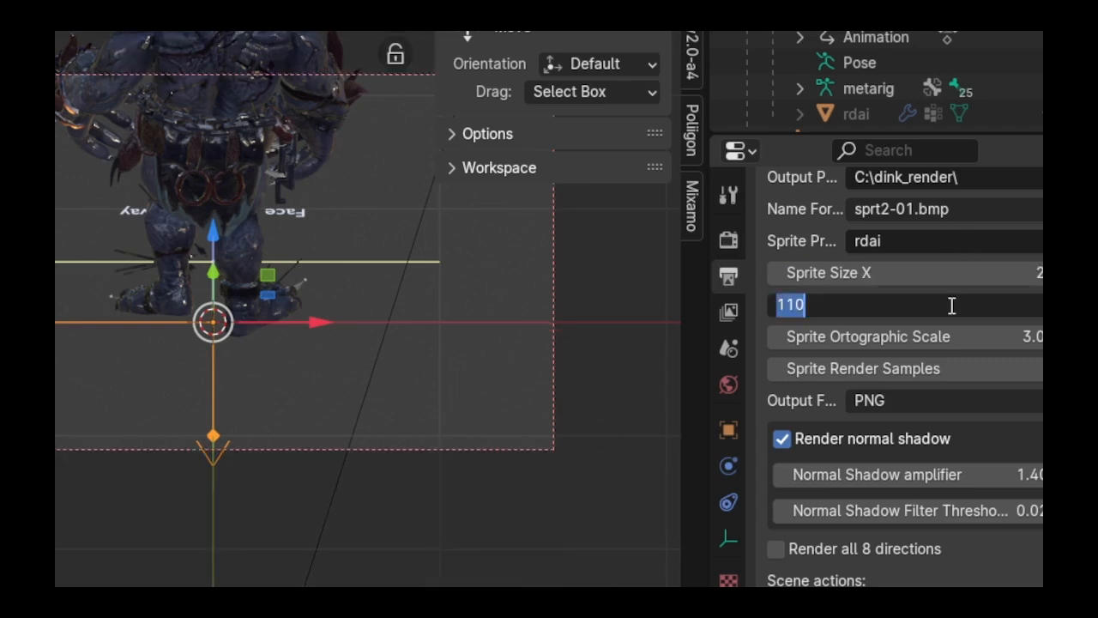
type("200")
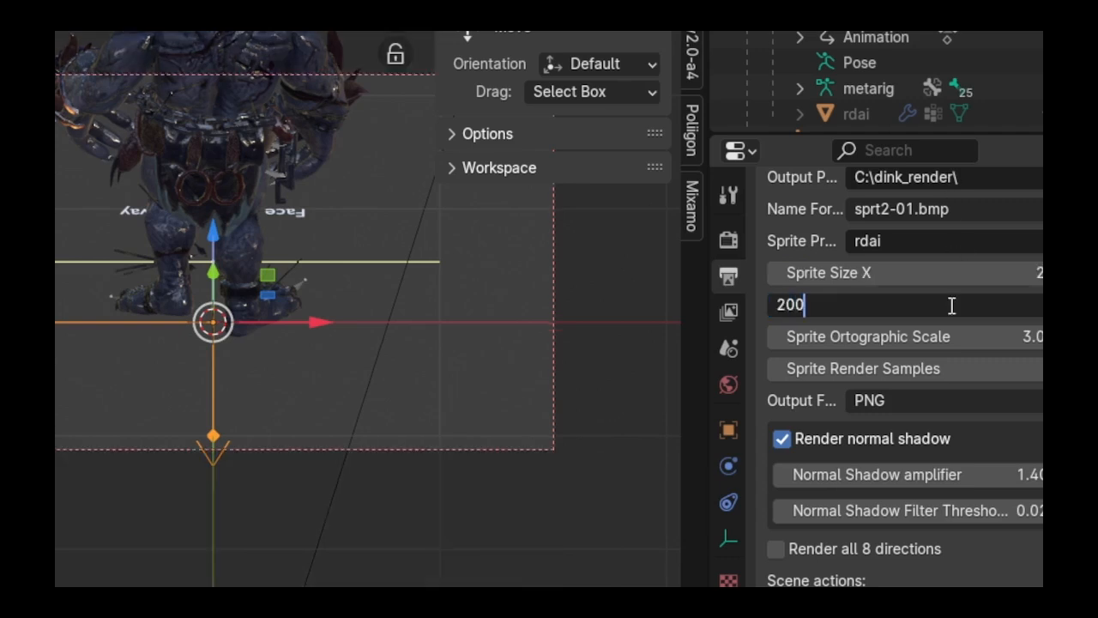
key("Return")
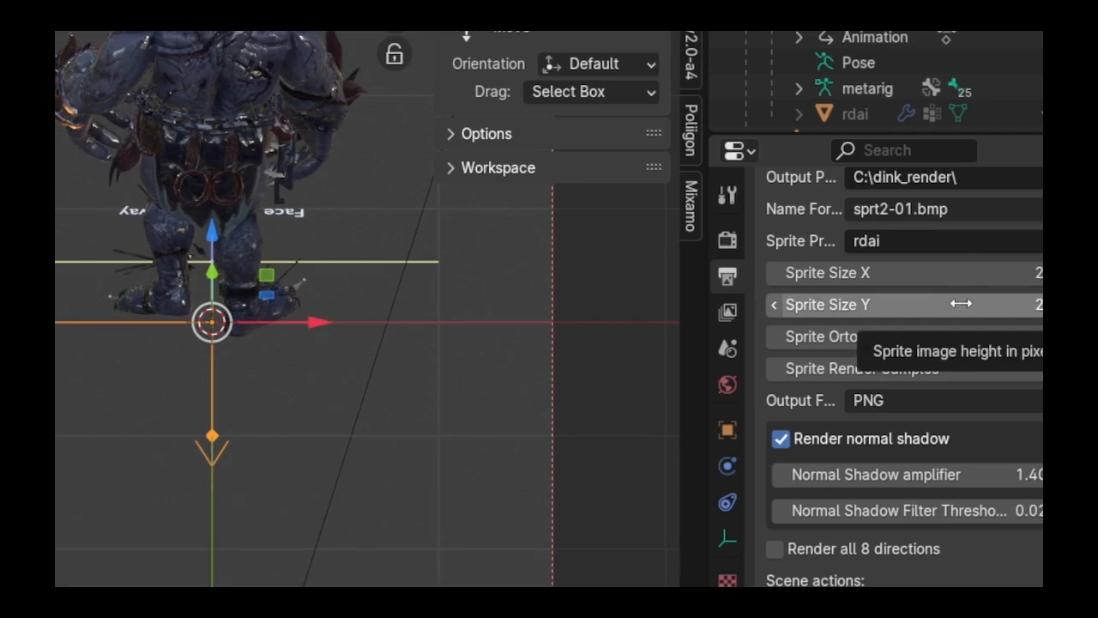
Set the Sprite Ortographic Scale to 4 and render the current frame as a preview.
left_click(983, 337)
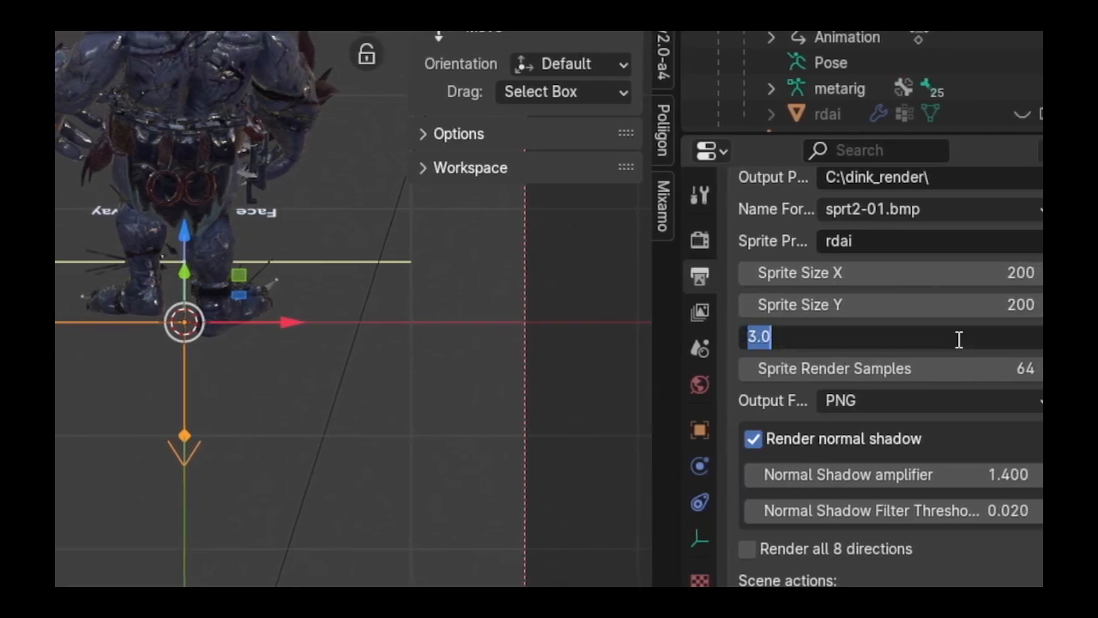
type("4")
key("Return")
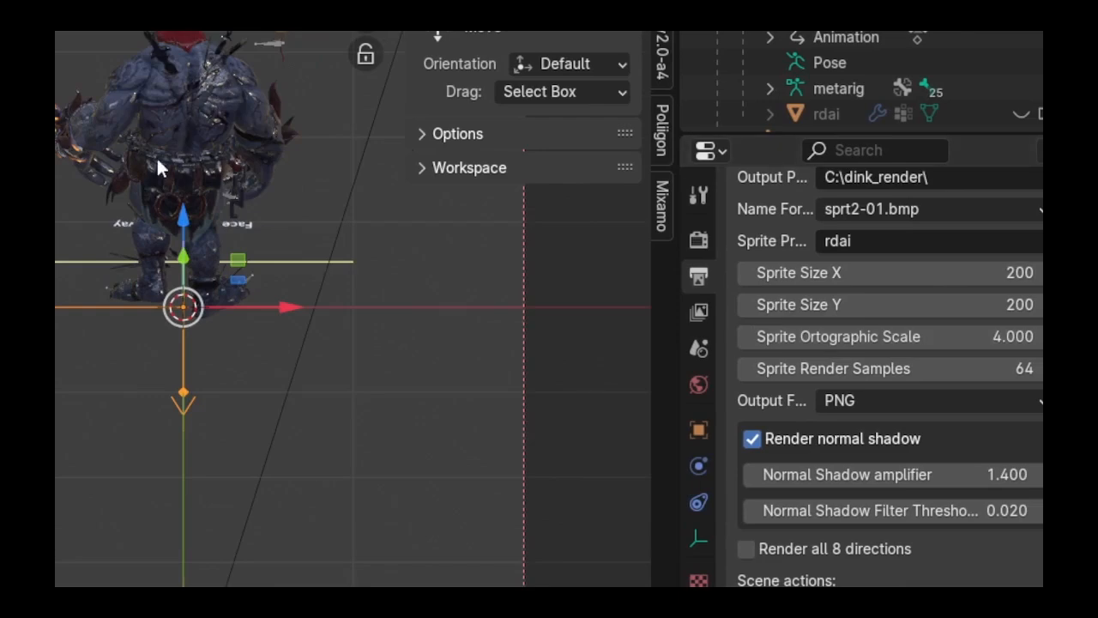
key("F12")
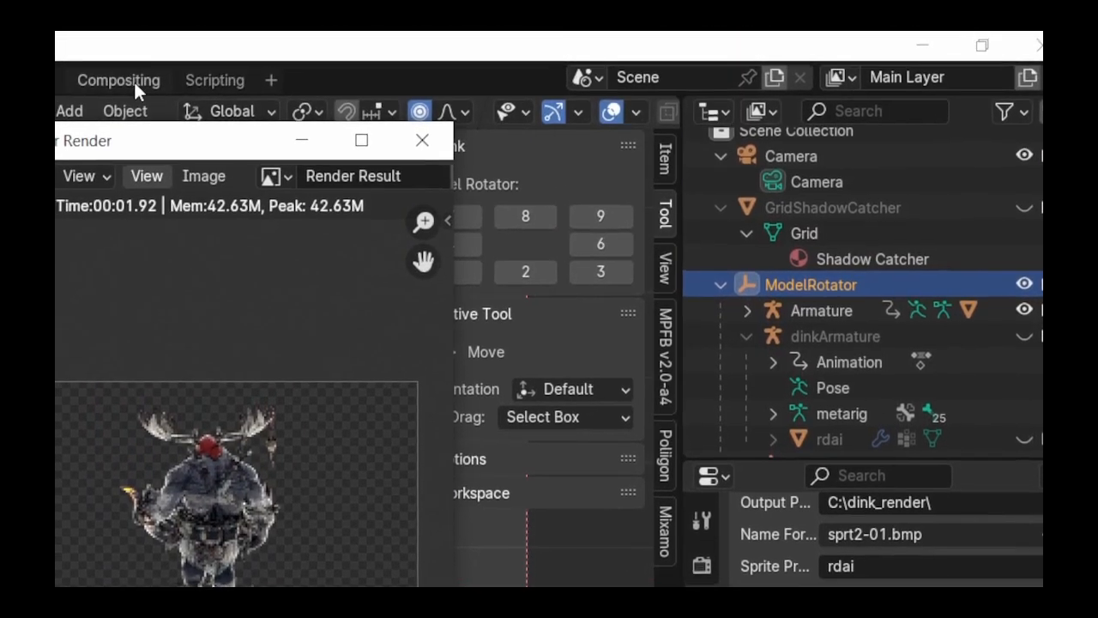
In the Compositing workspace, set the in-game preview's Translate node to X -10 and Y 20.
left_click(134, 79)
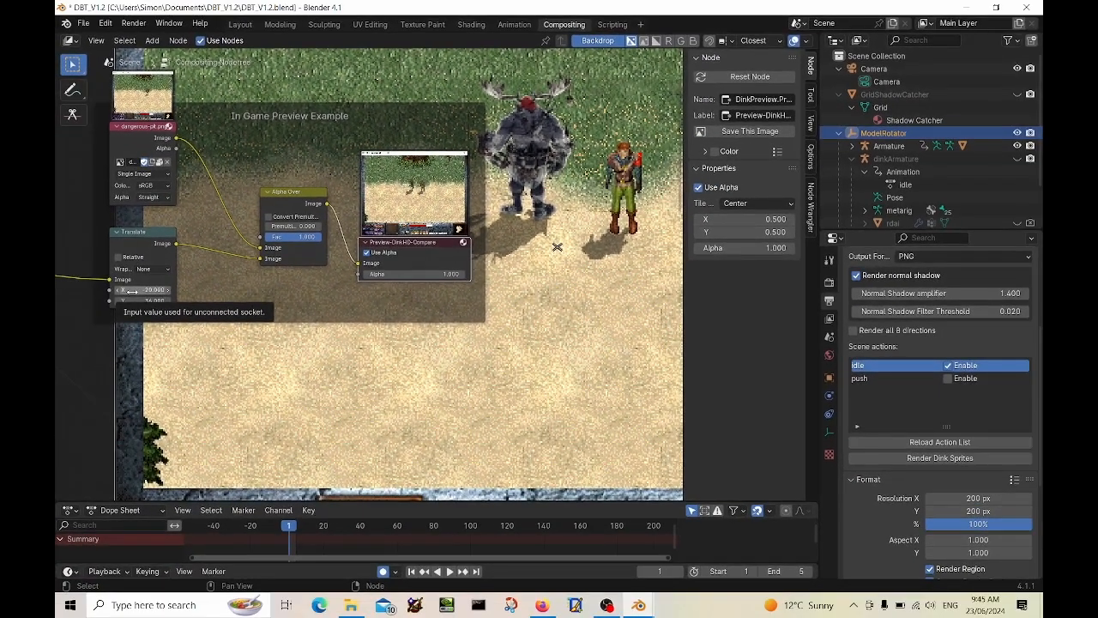
left_click(132, 291)
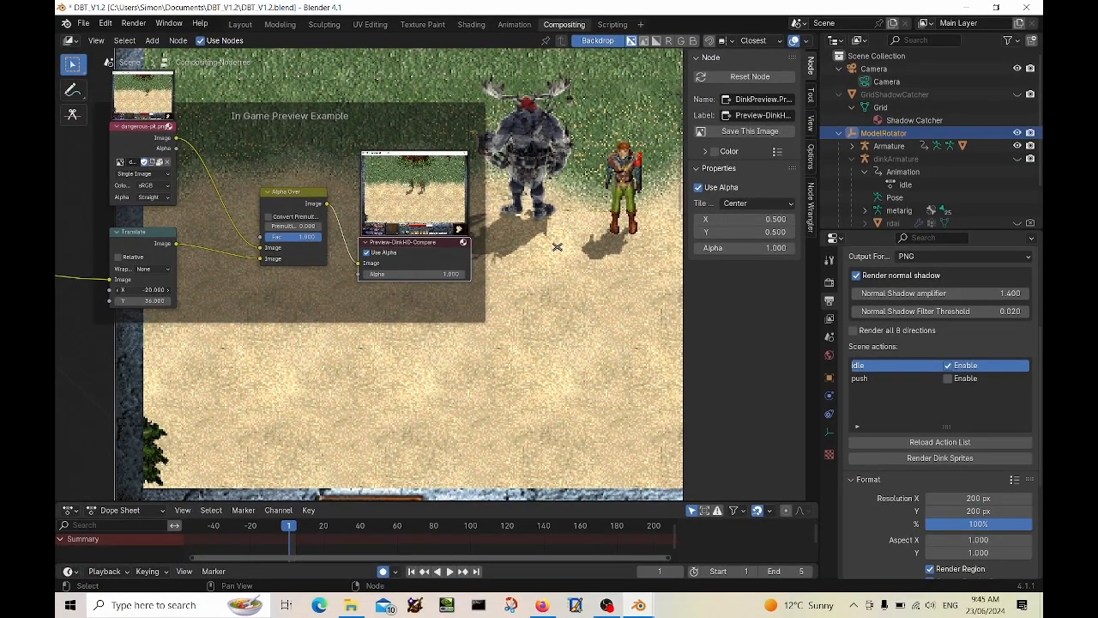
type("20.0")
key("Return")
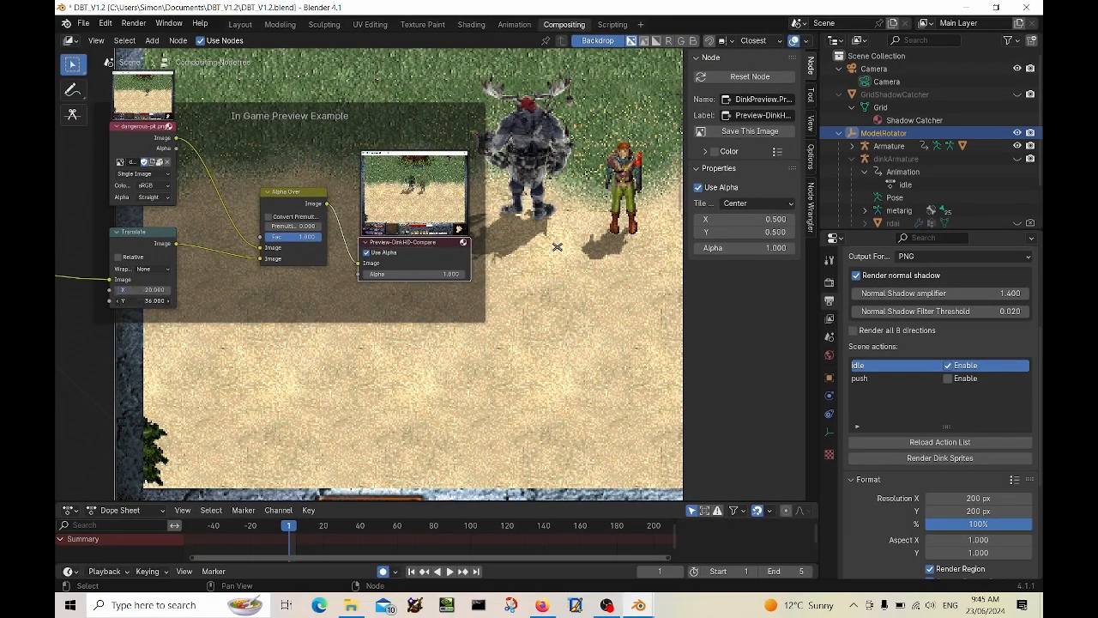
left_click_drag(142, 300, 111, 300)
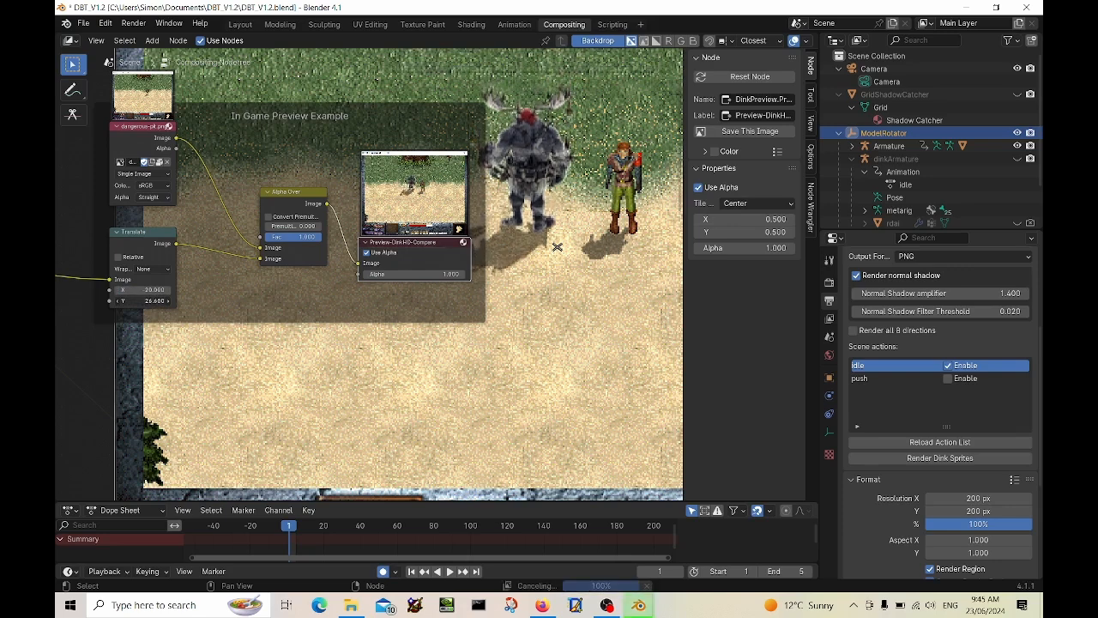
left_click(151, 301)
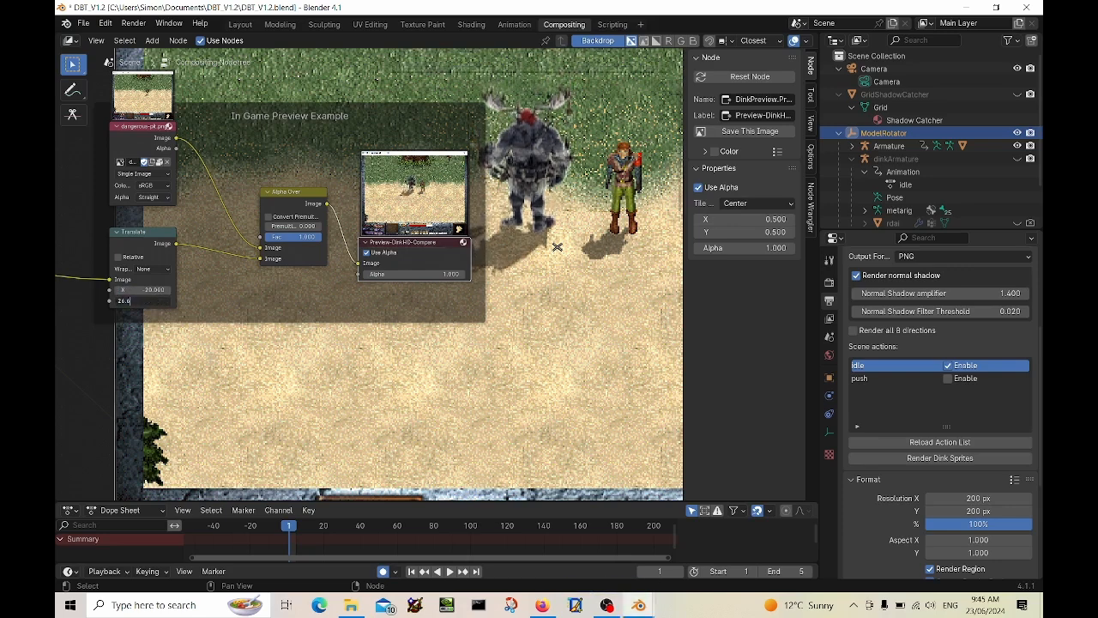
type("20")
key("Return")
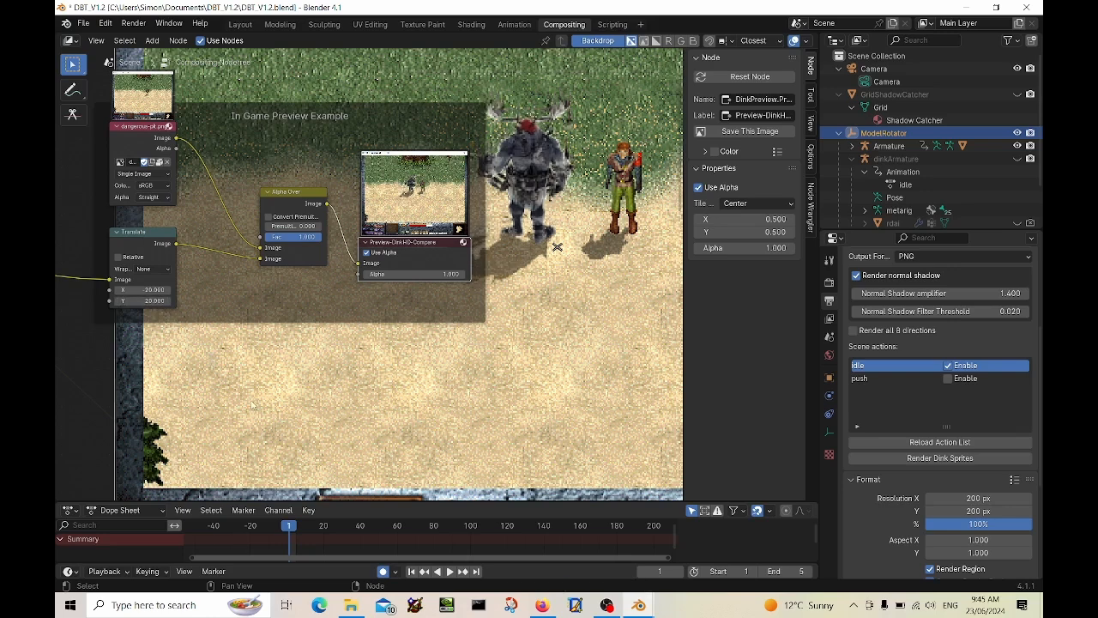
left_click(134, 290)
key("Return")
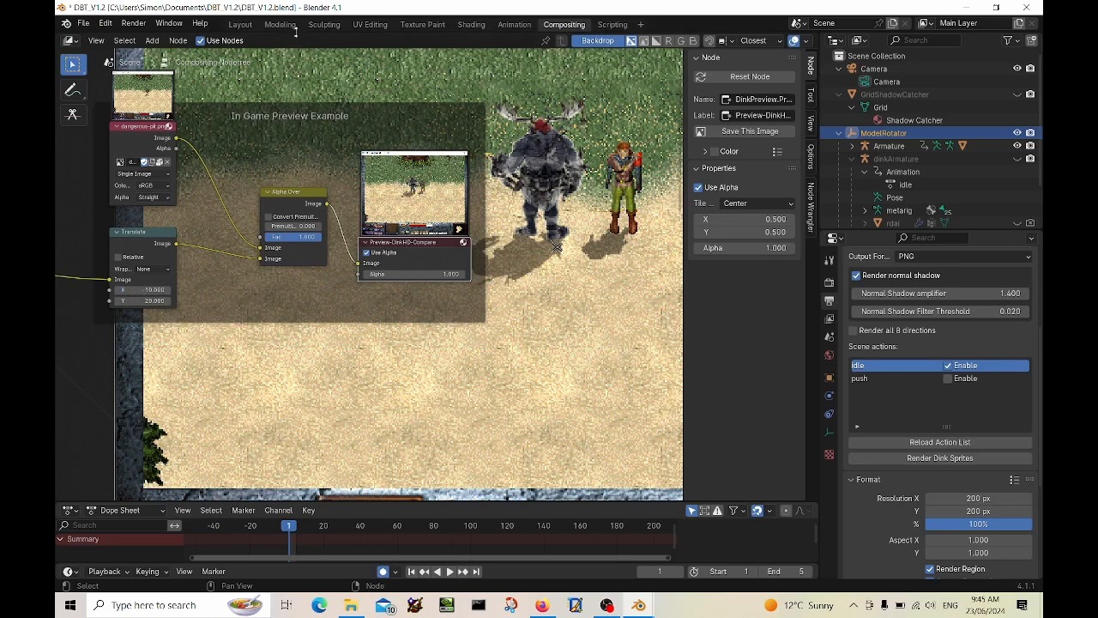
Return to the Layout workspace and rotate the model through Dink directions 9, 6, 3, 2, 1, 4 and 7, ending at direction 2.
left_click(241, 24)
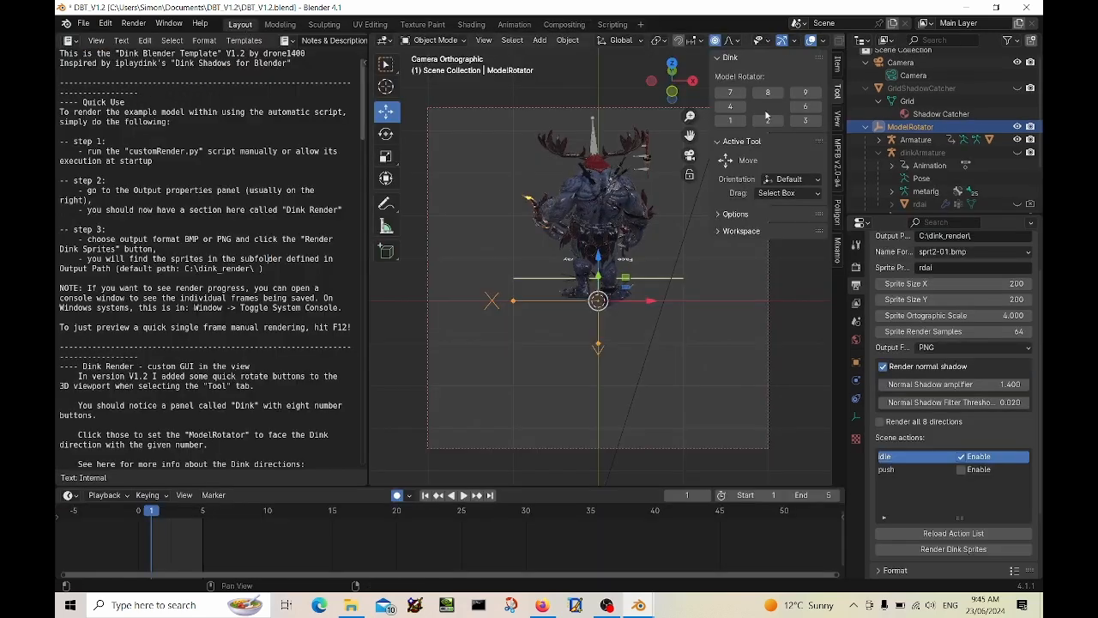
left_click(807, 105)
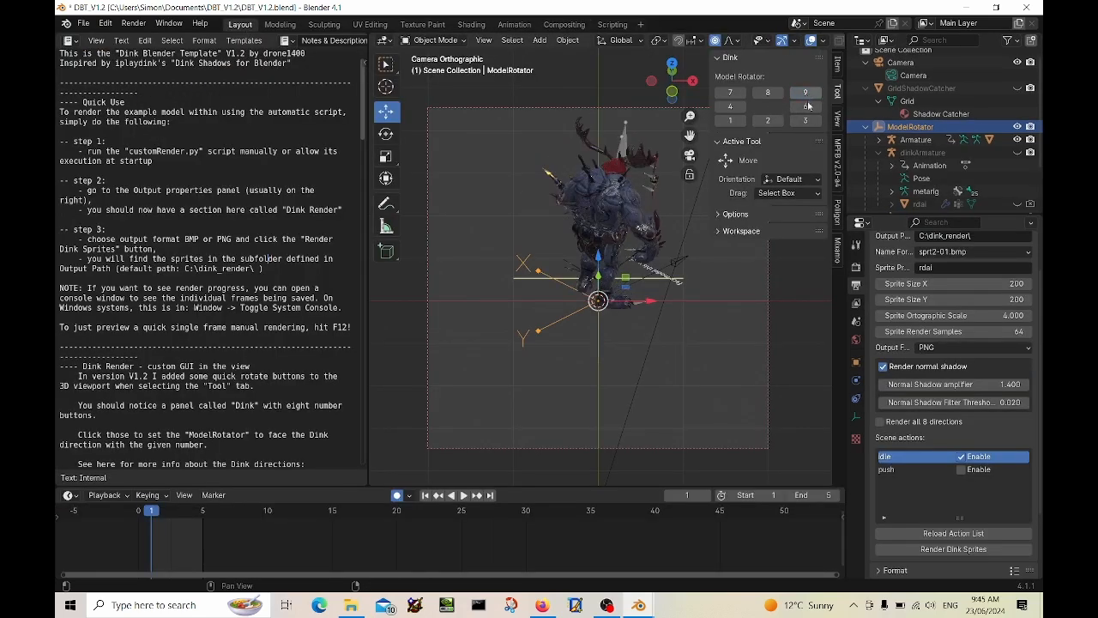
left_click(807, 105)
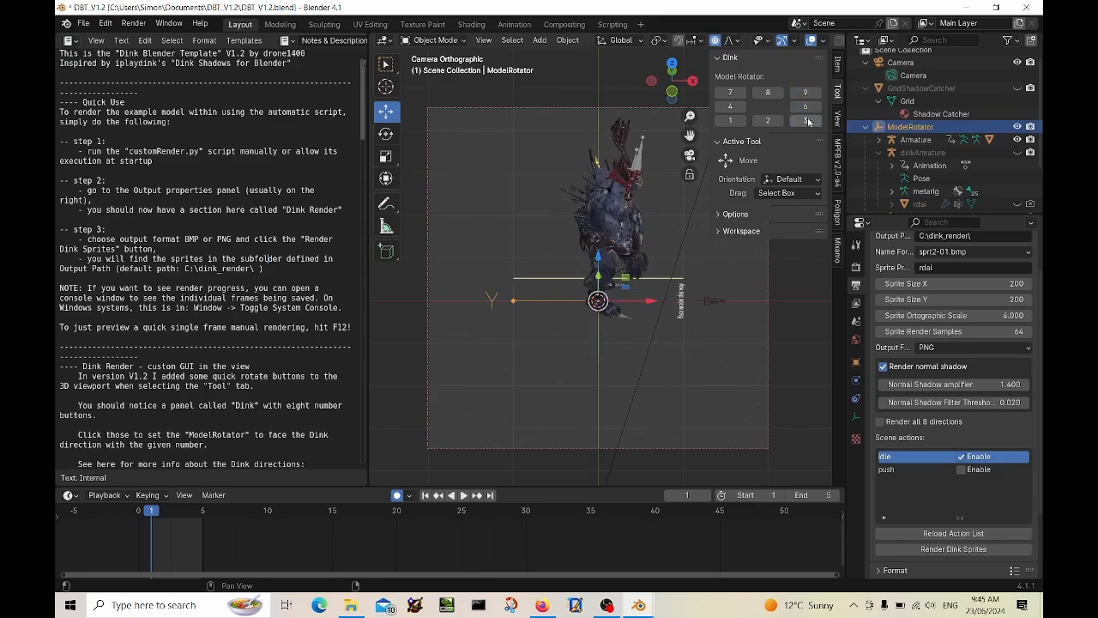
left_click(806, 118)
left_click(763, 123)
left_click(729, 108)
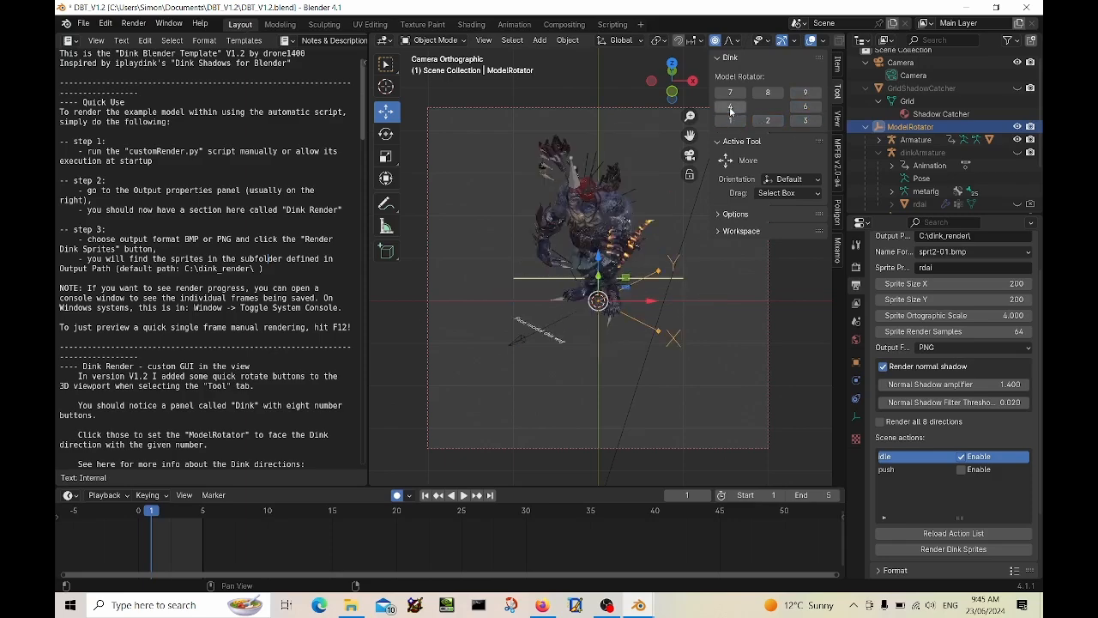
left_click(729, 120)
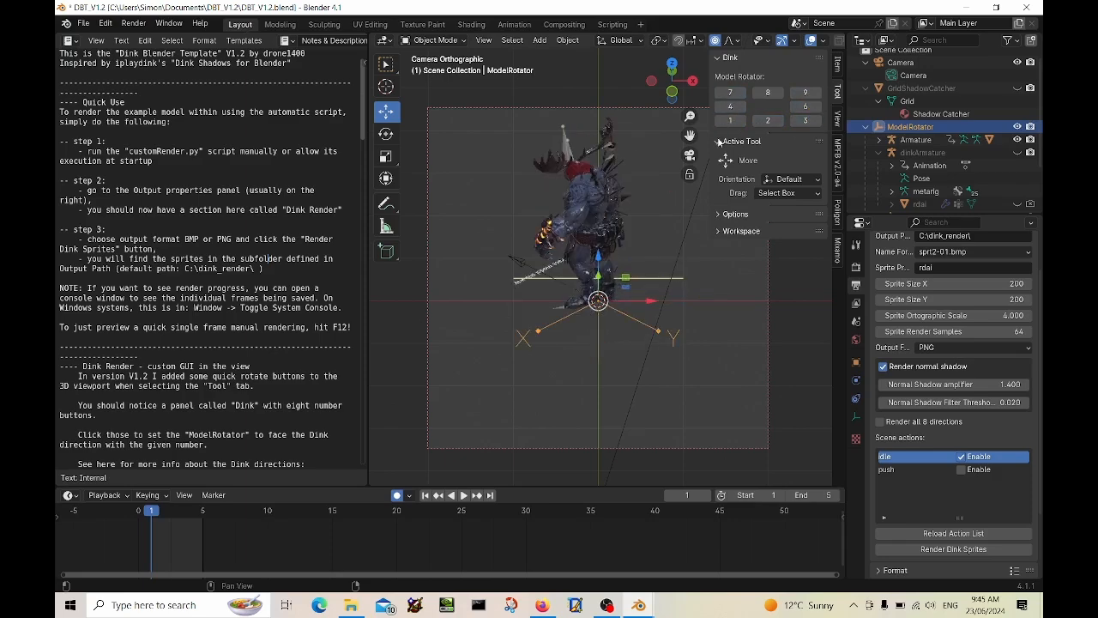
left_click(758, 120)
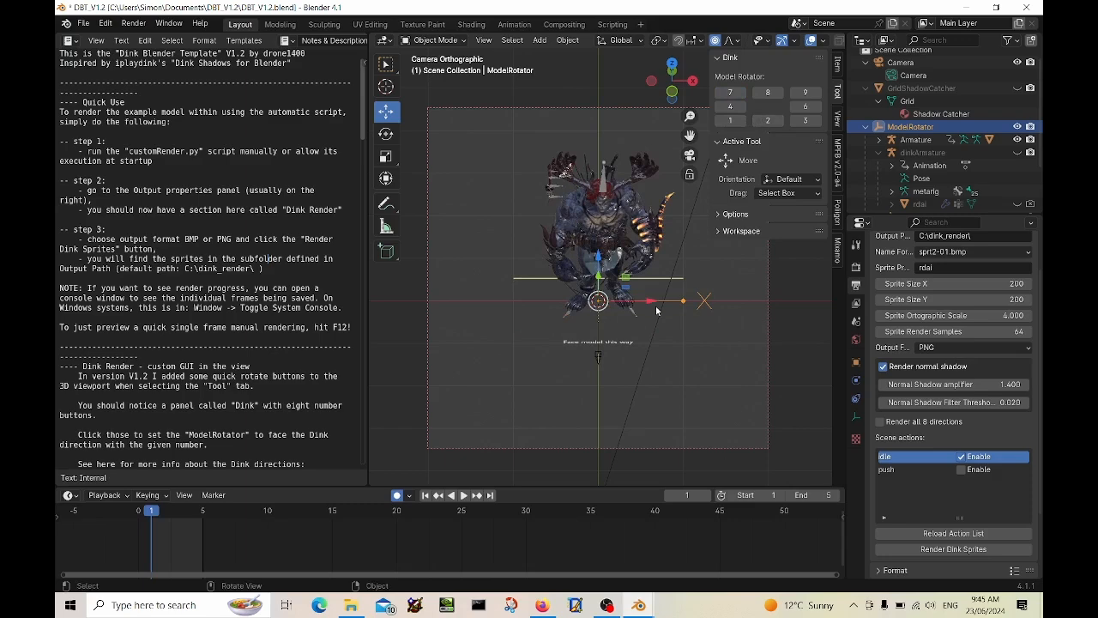
Reload the Dink action list and select the model's Armature from the right side view in the Animation workspace.
left_click(953, 533)
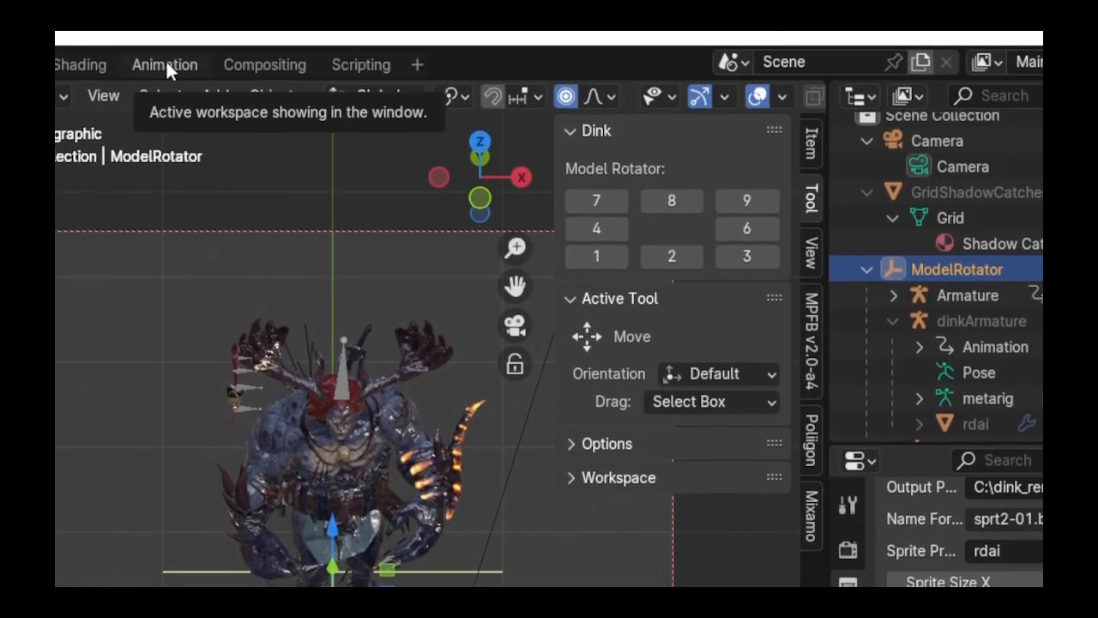
left_click(166, 68)
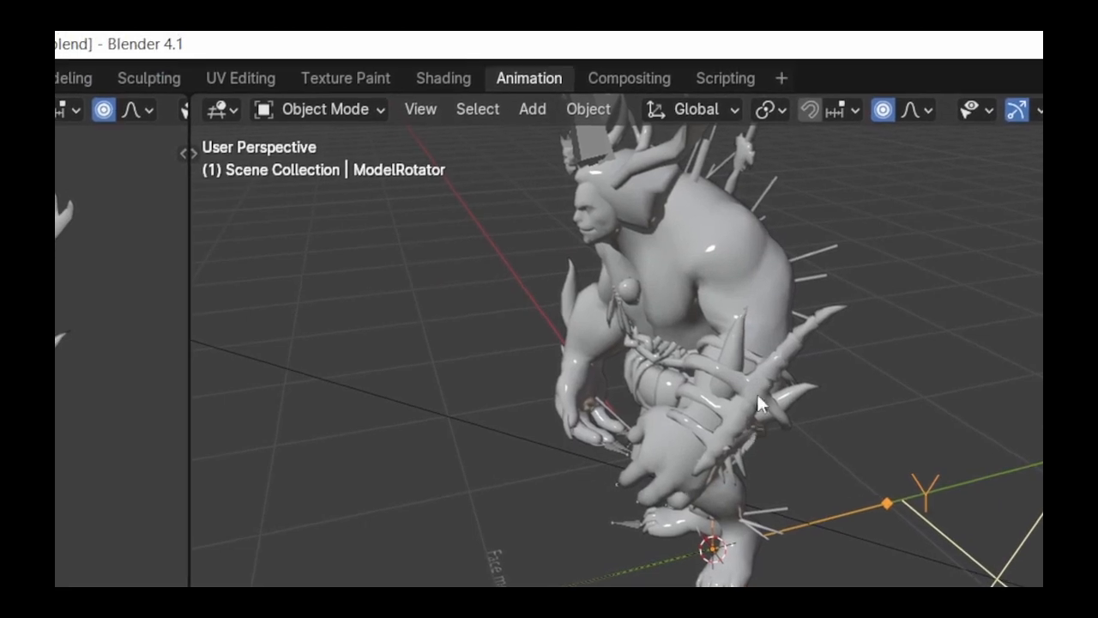
key("KP_3")
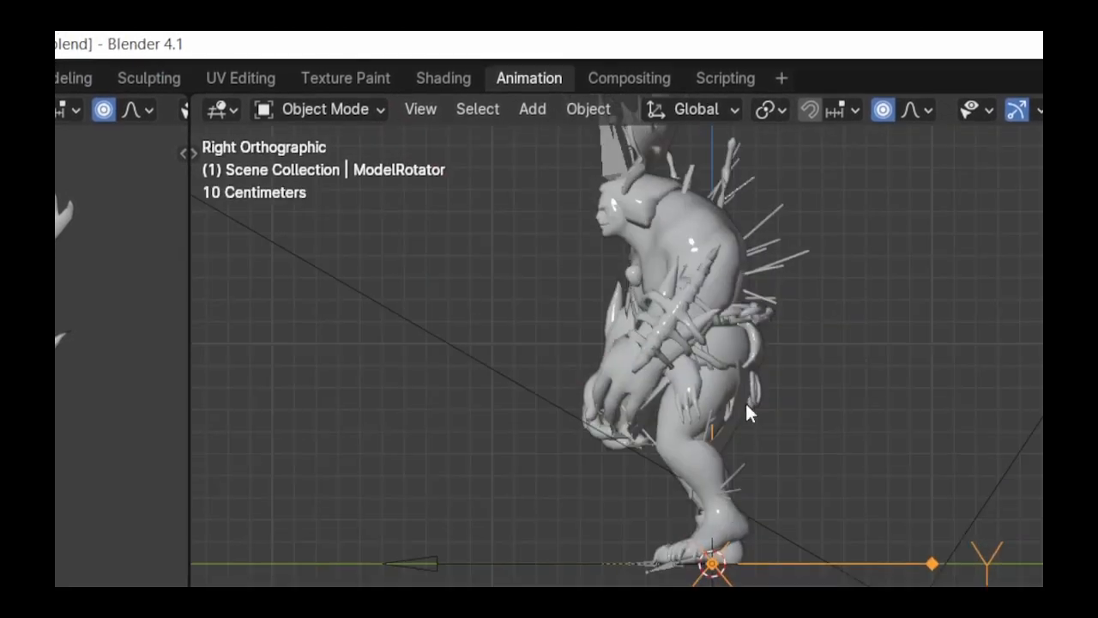
scroll(743, 392, "down", 1)
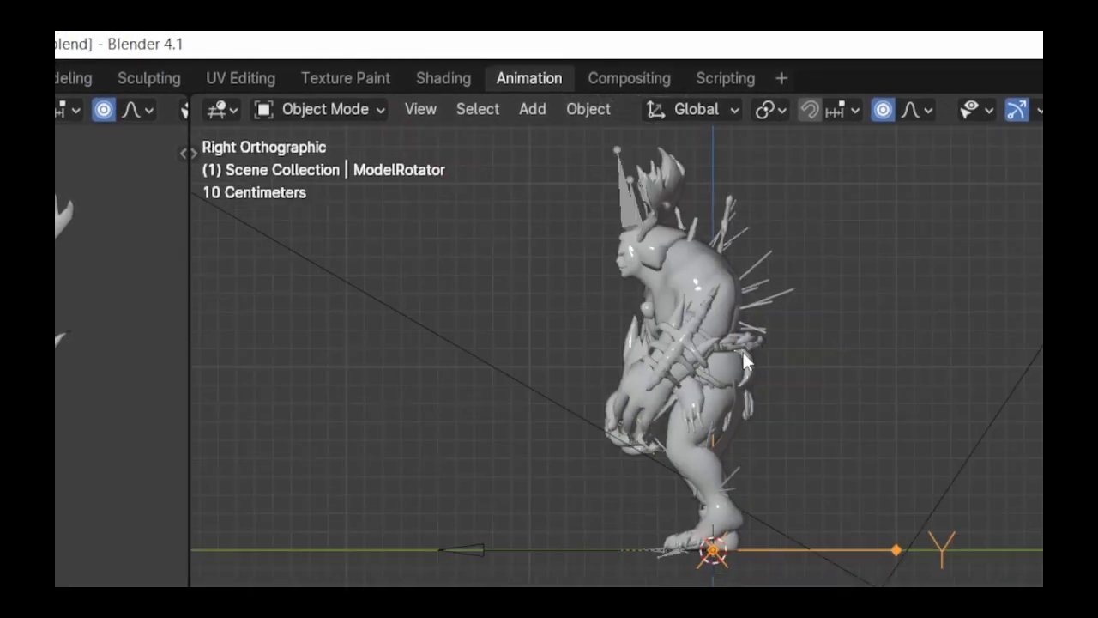
left_click(621, 177)
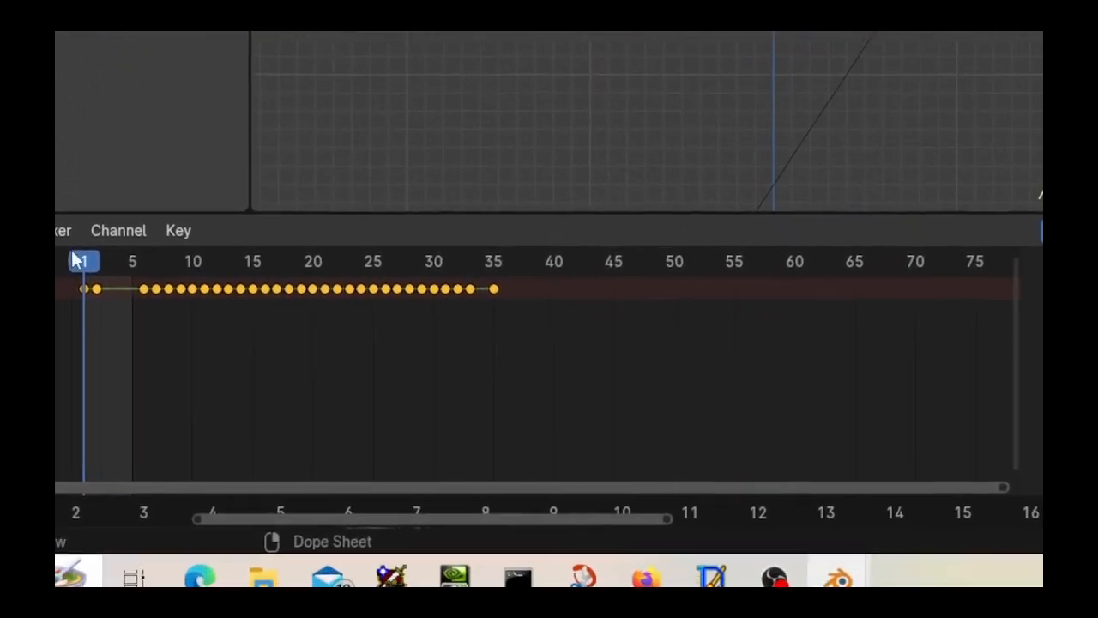
Switch the Dope Sheet to the Action Editor and rename the Armature's Mixamo action to OgreWalk.
left_click(58, 218)
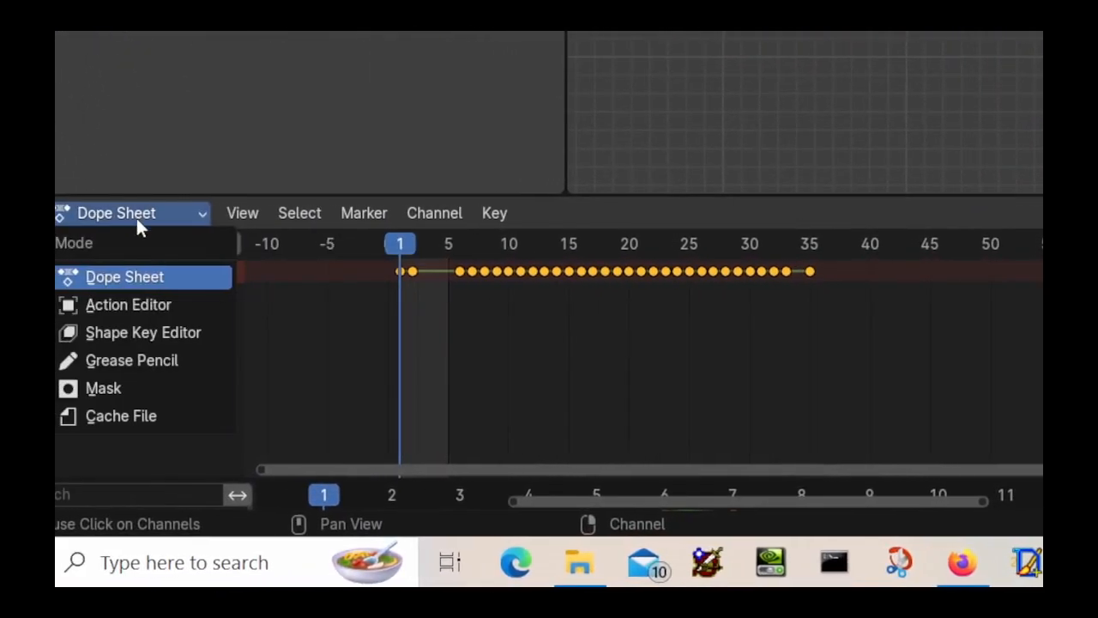
left_click(137, 302)
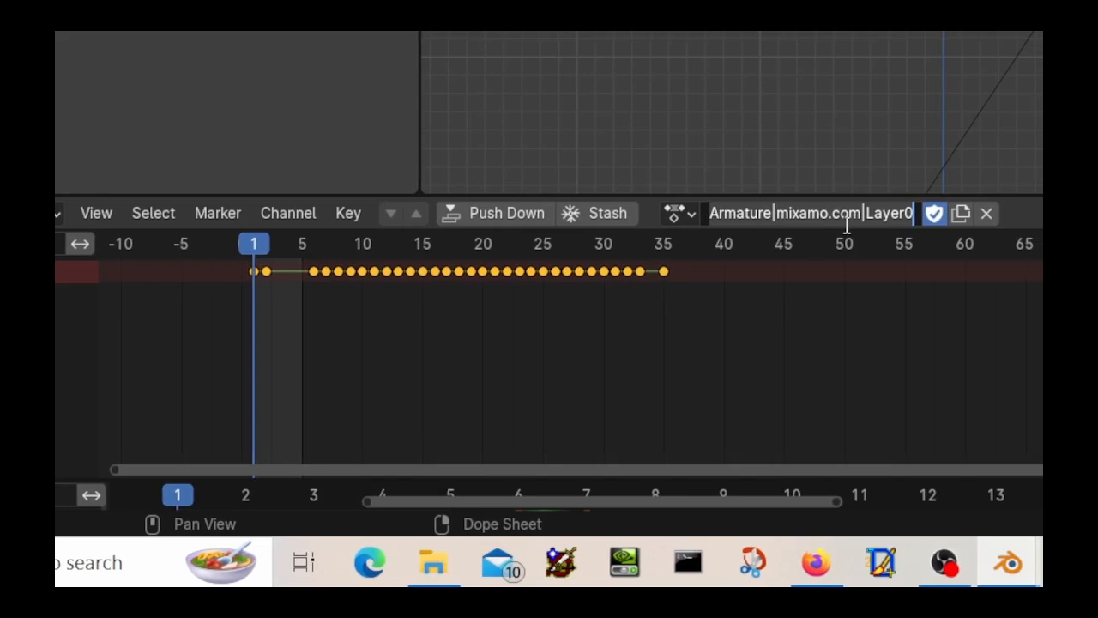
type("0")
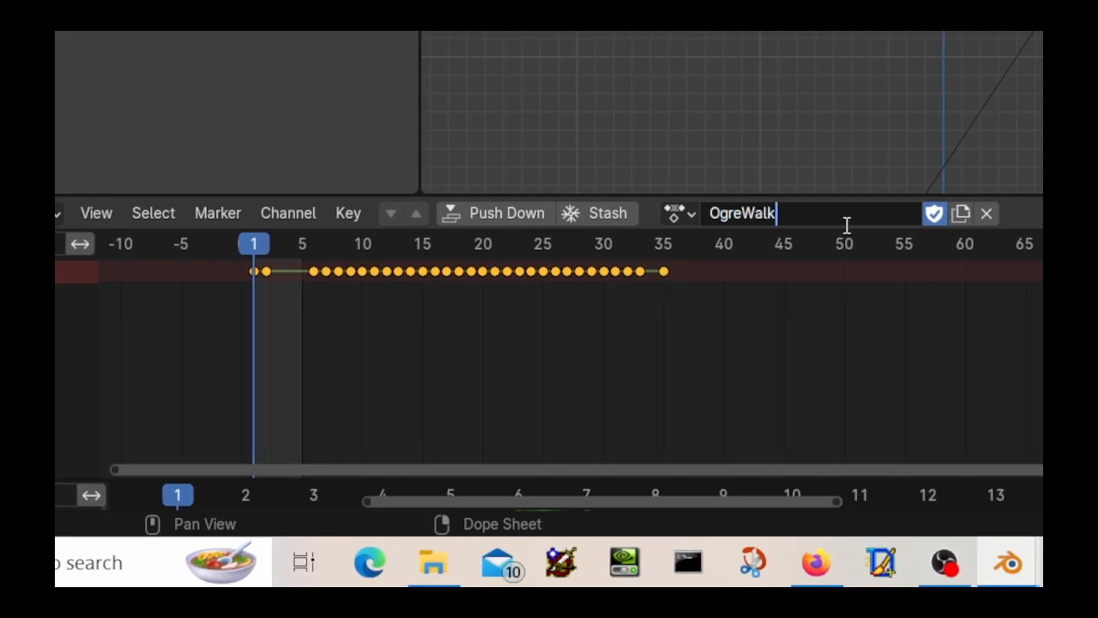
key("Return")
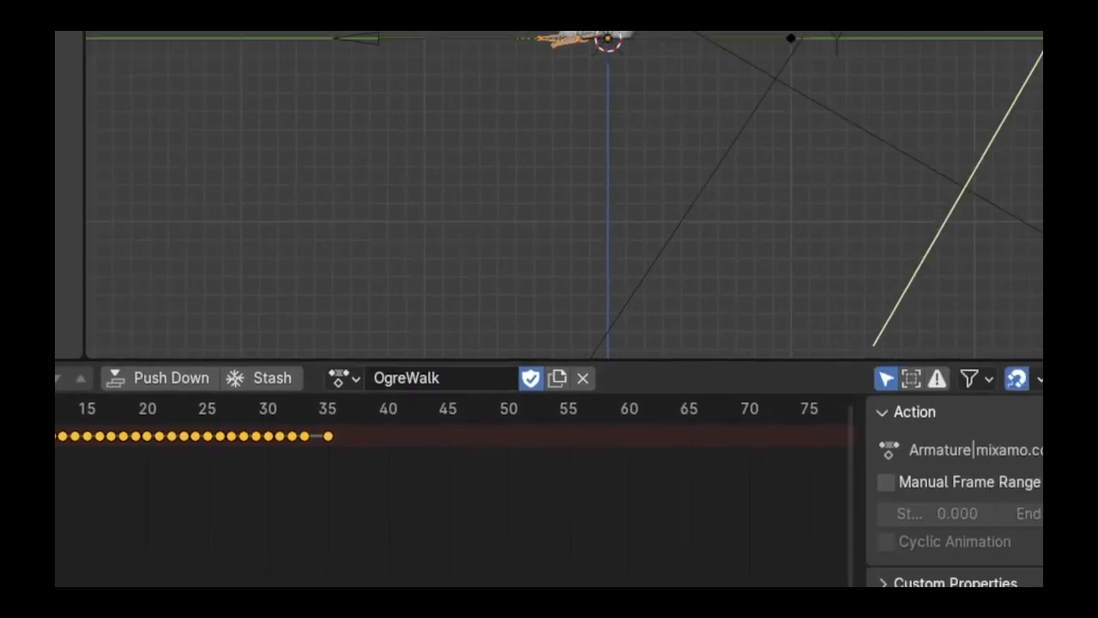
Reload the scene action list and select OgreWalk, leaving it as the only enabled action.
left_click(938, 481)
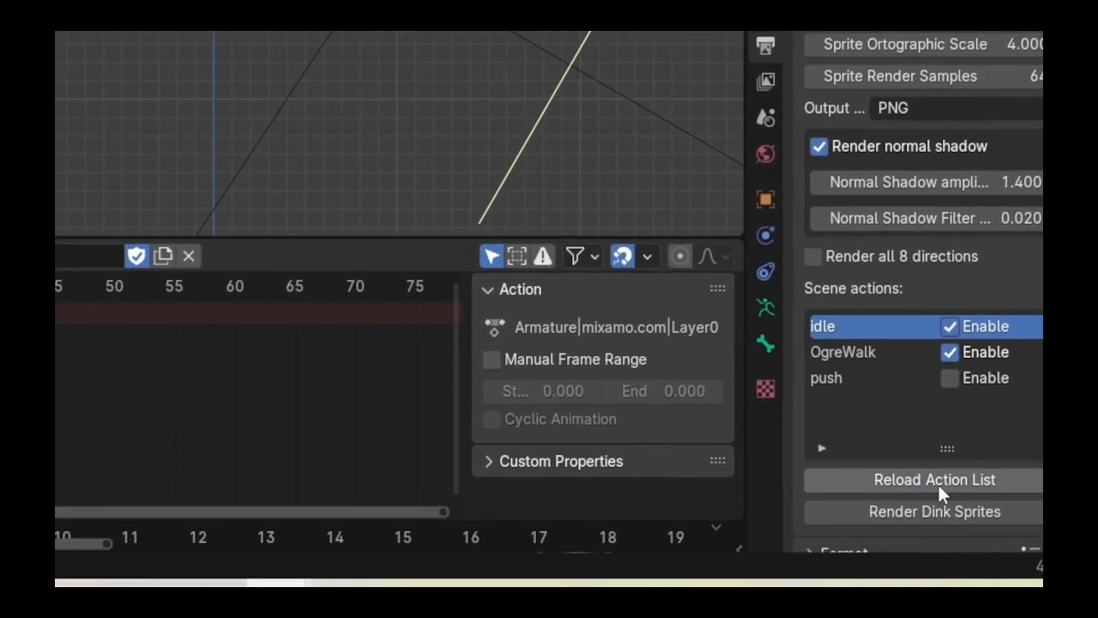
left_click(875, 350)
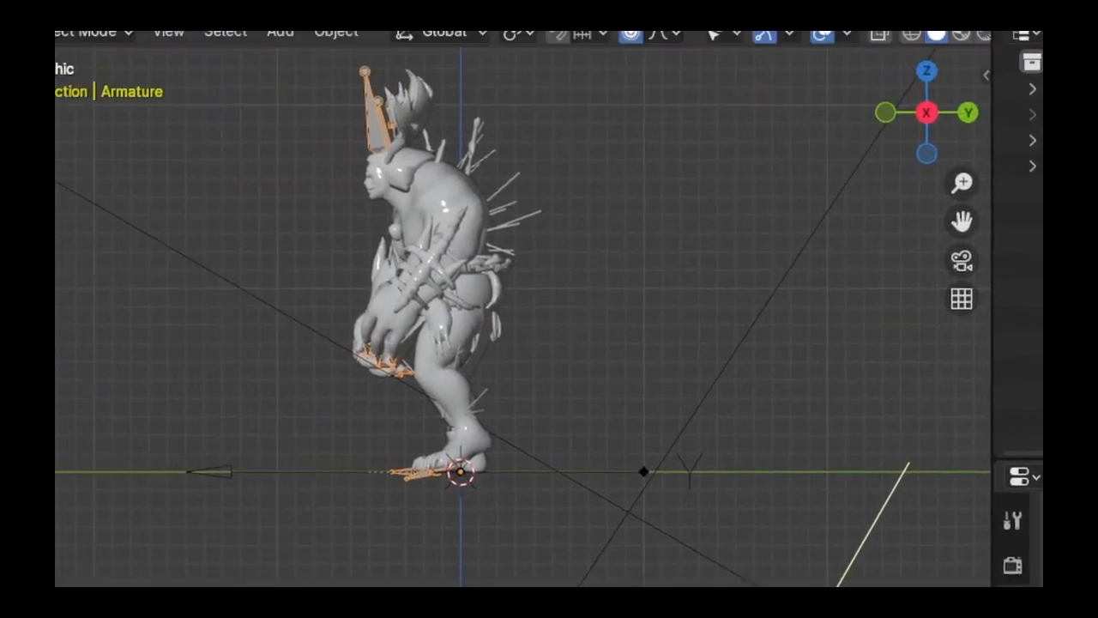
Return to the Layout workspace, play the OgreWalk animation and turn the model to Dink direction 1.
left_click(208, 72)
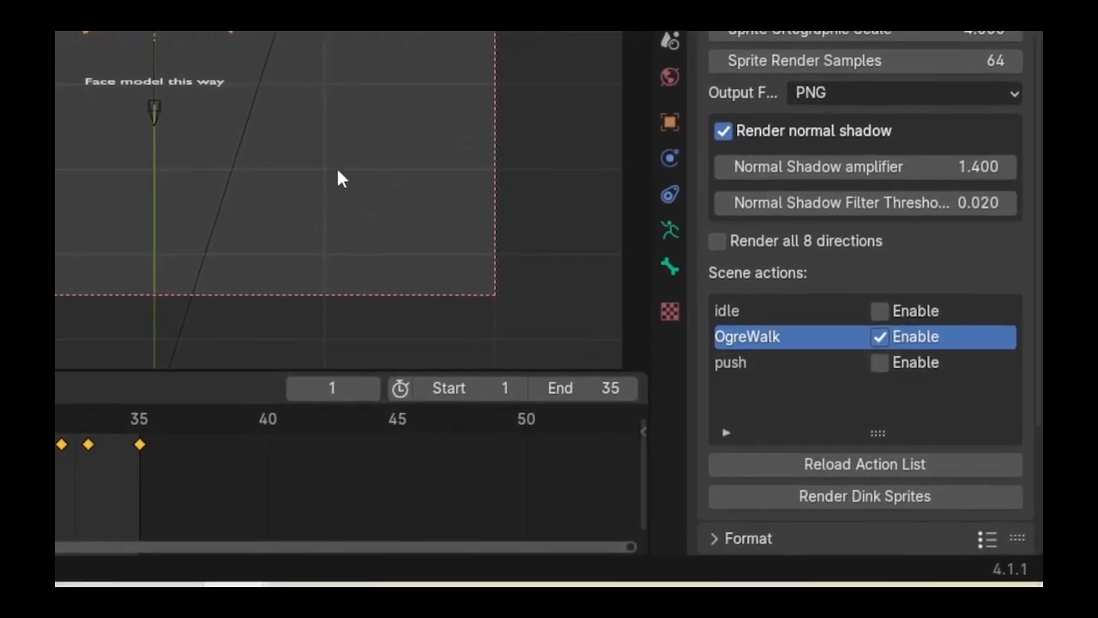
key("space")
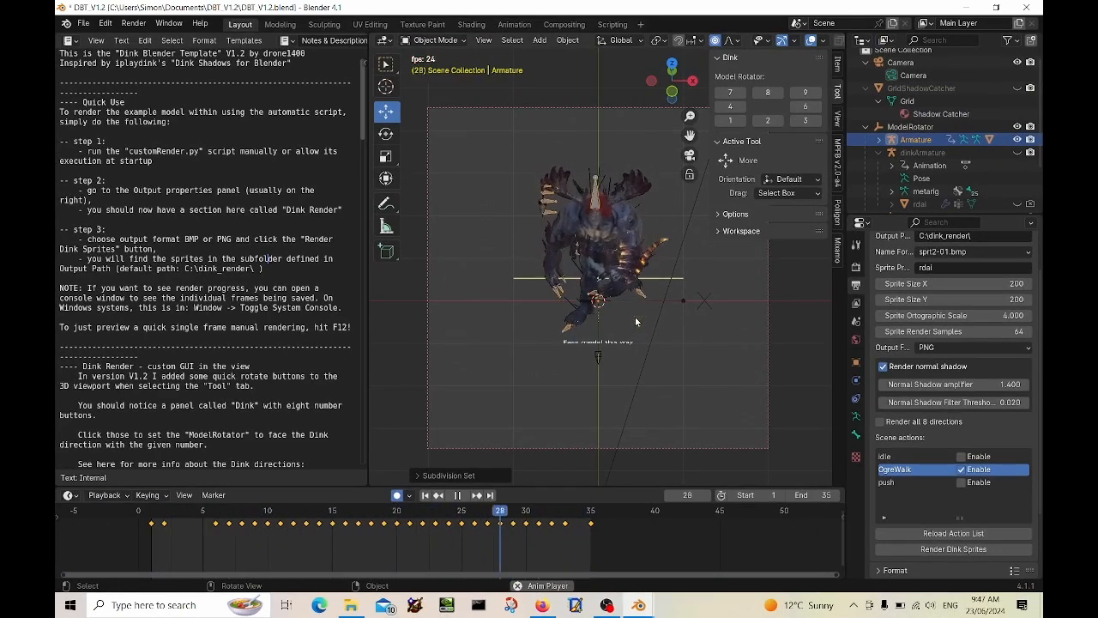
left_click(731, 120)
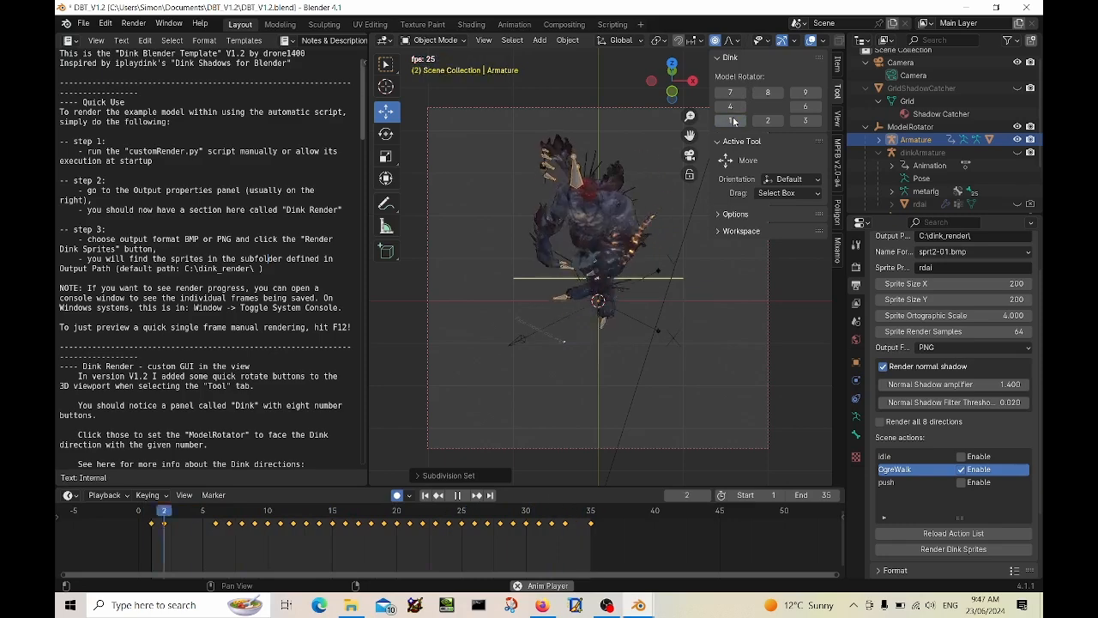
Turn the model through the other Dink directions while the OgreWalk animation plays, finishing at direction 2.
left_click(732, 104)
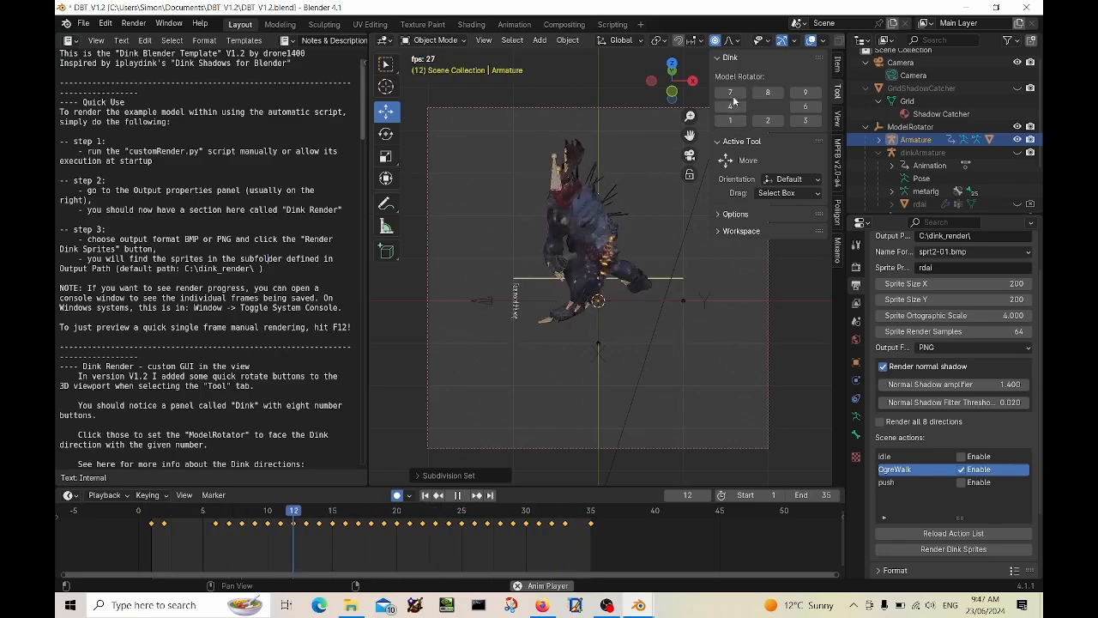
left_click(770, 93)
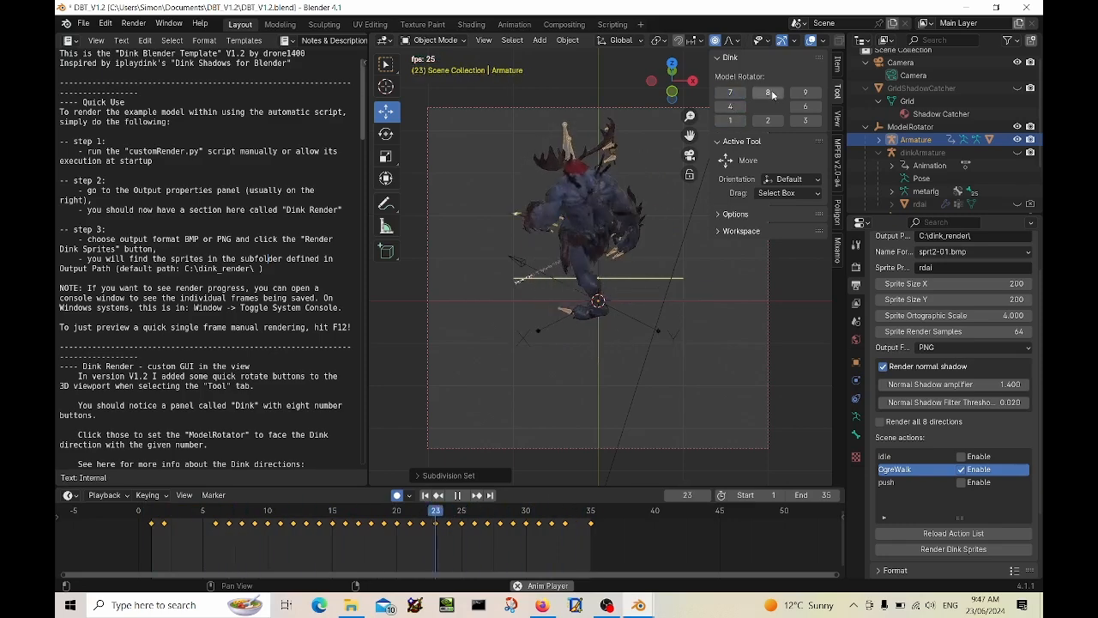
left_click(811, 94)
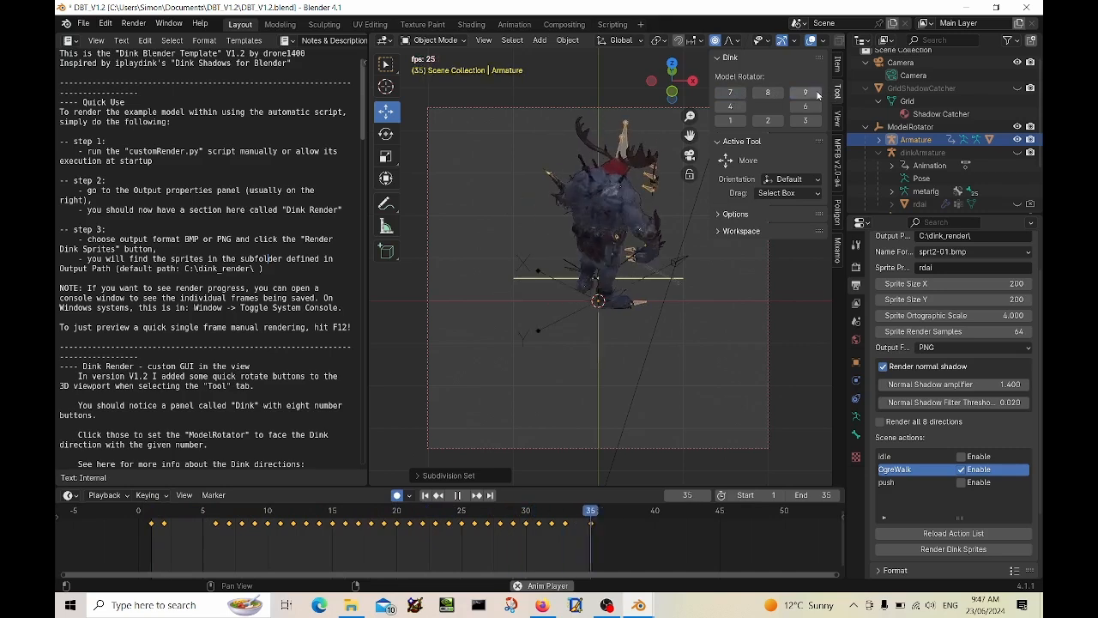
left_click(805, 121)
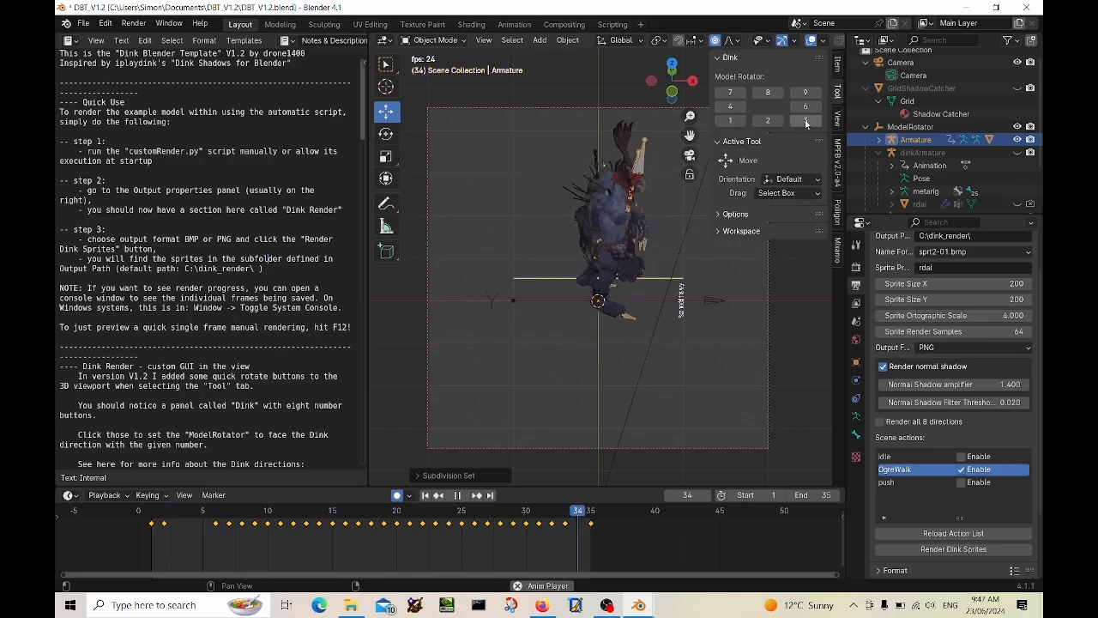
left_click(764, 119)
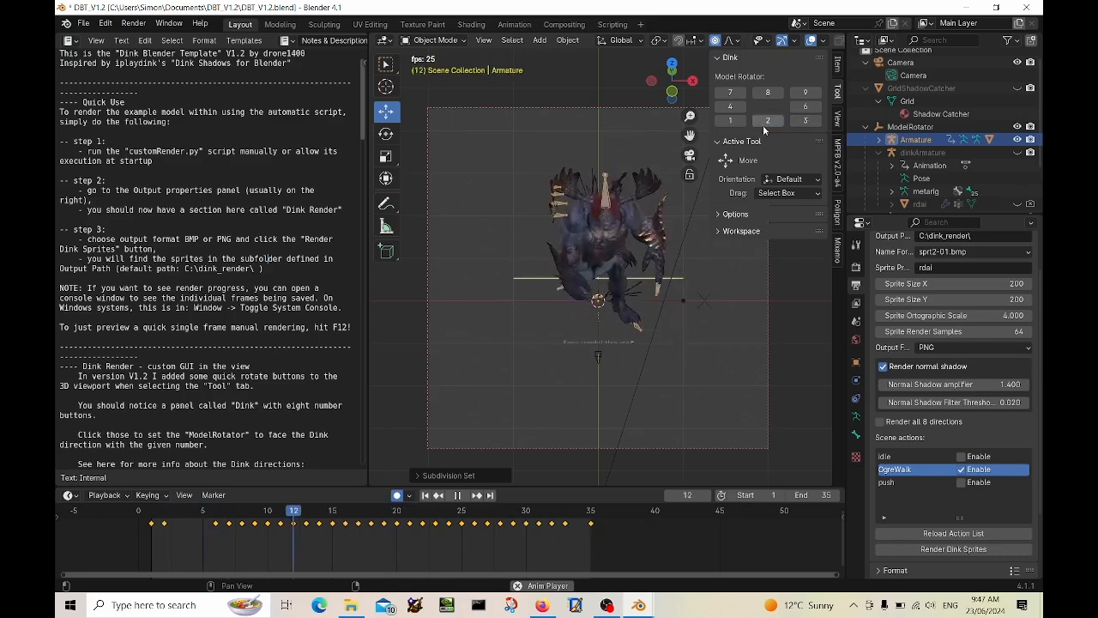
Stop the animation preview and render the OgreWalk Dink sprites with Render all 8 directions enabled.
key("space")
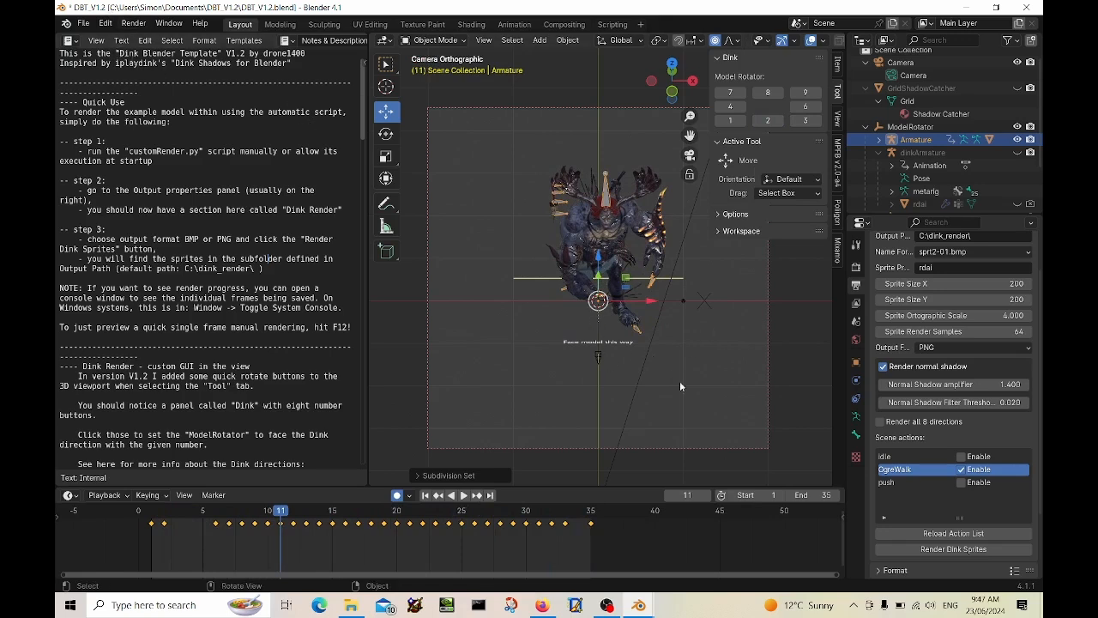
scroll(965, 503, "down", 3)
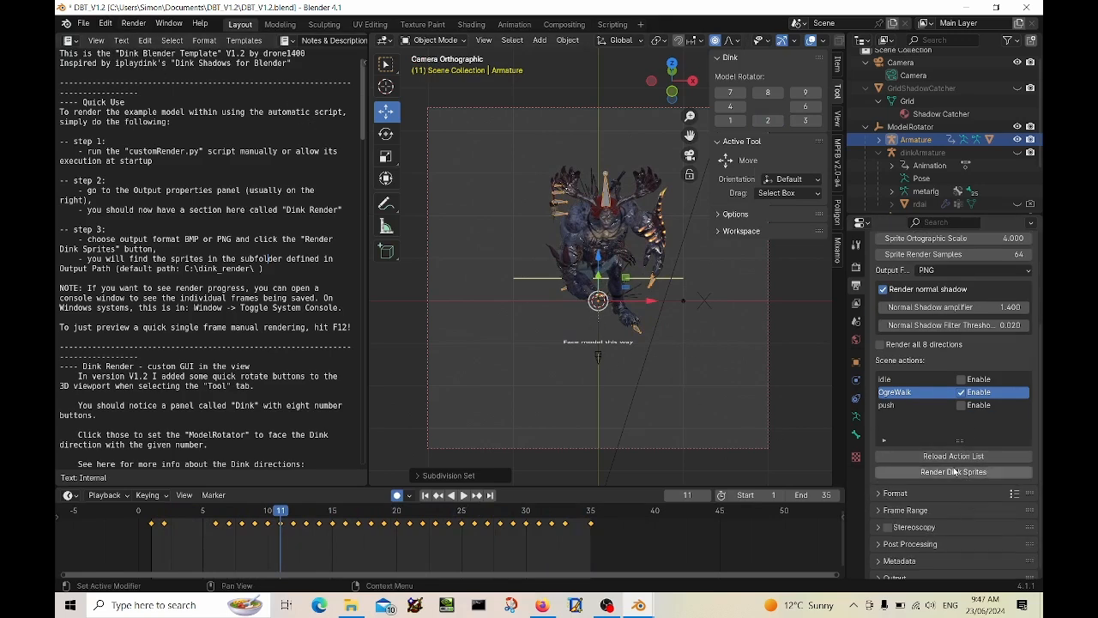
left_click(954, 473)
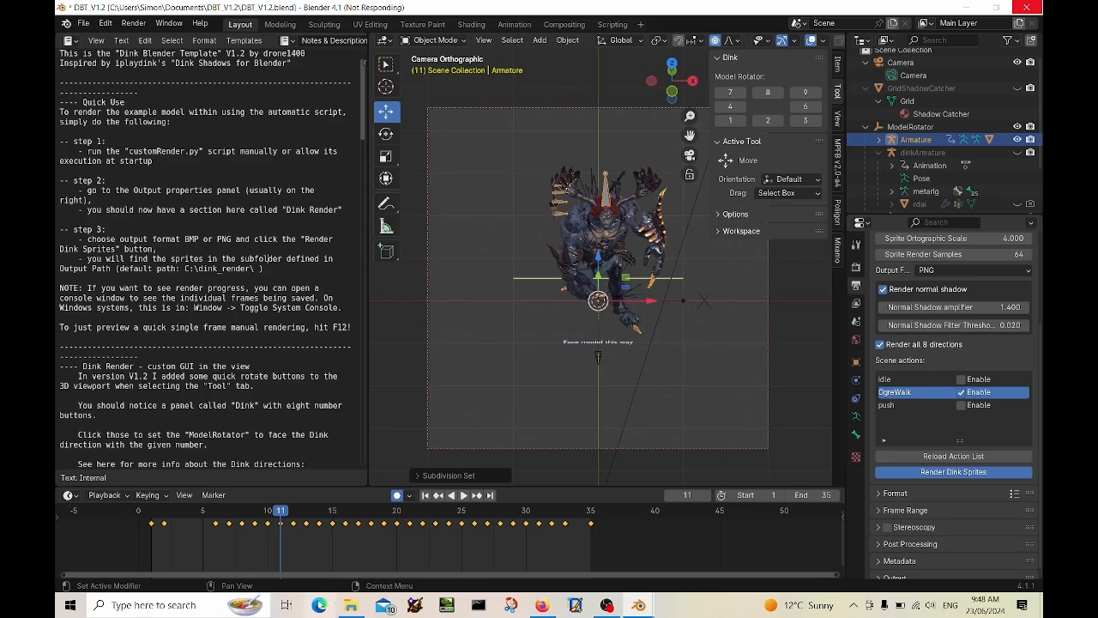
Switch to File Explorer and open the OgreWalk sprite folder in C:\dink_render\png-sprites.
left_click(350, 605)
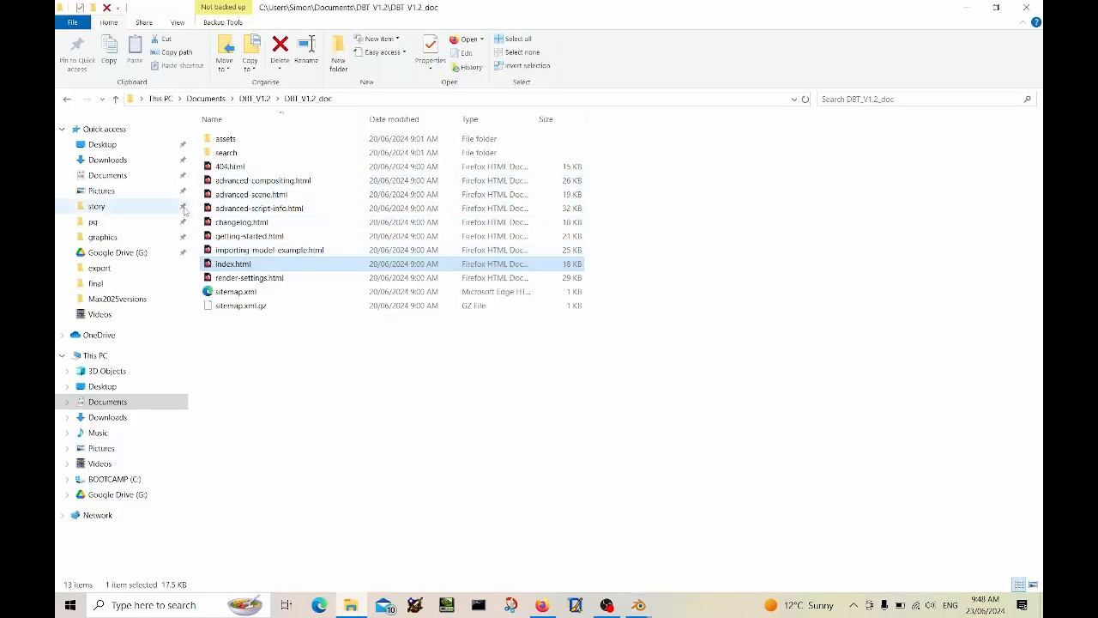
left_click(120, 478)
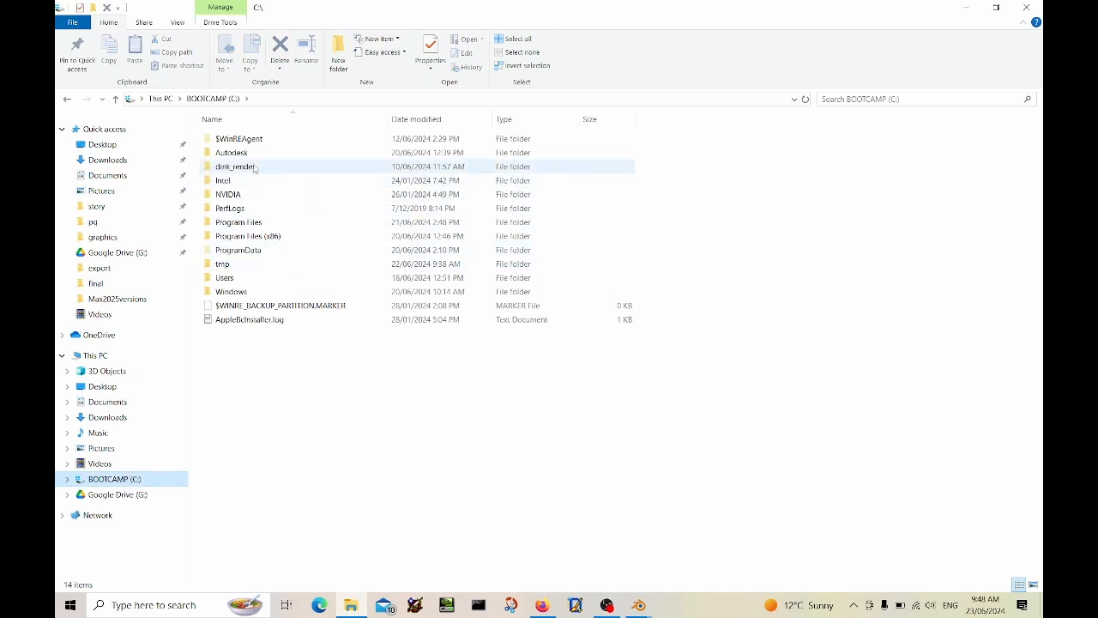
double_click(253, 166)
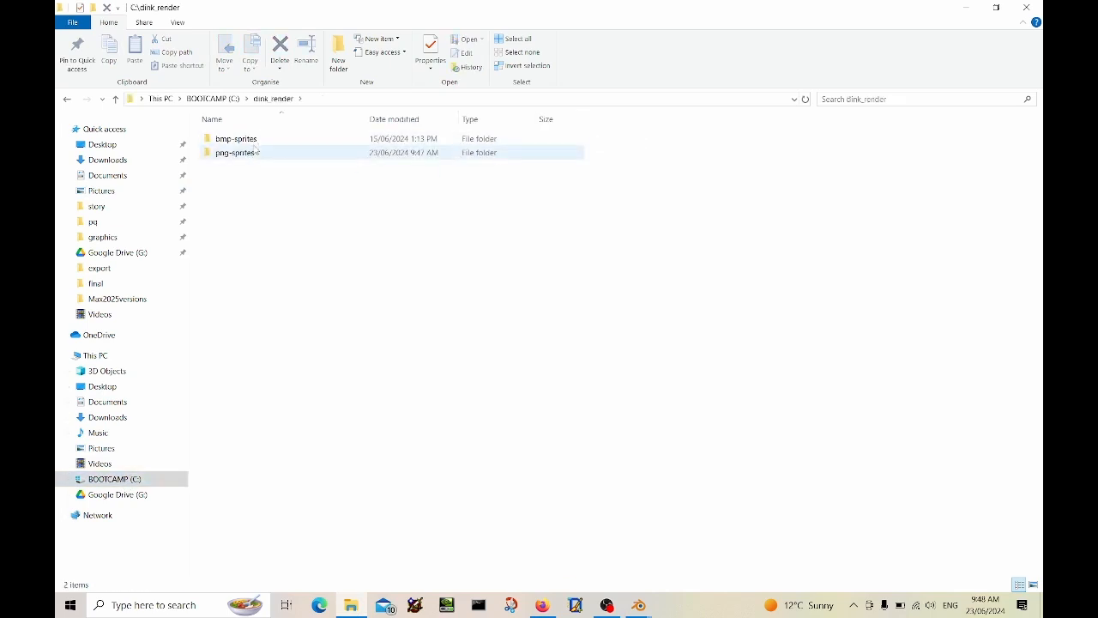
double_click(256, 152)
left_click(230, 182)
double_click(230, 181)
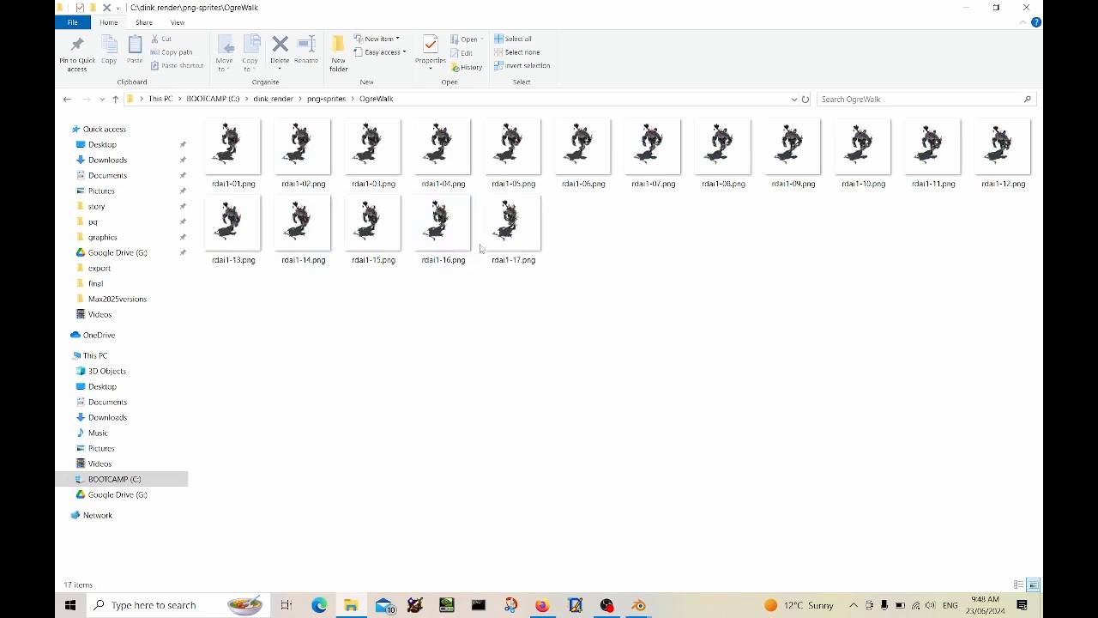
Open the first rendered OgreWalk sprite in IrfanView and fit images to the window height.
double_click(228, 175)
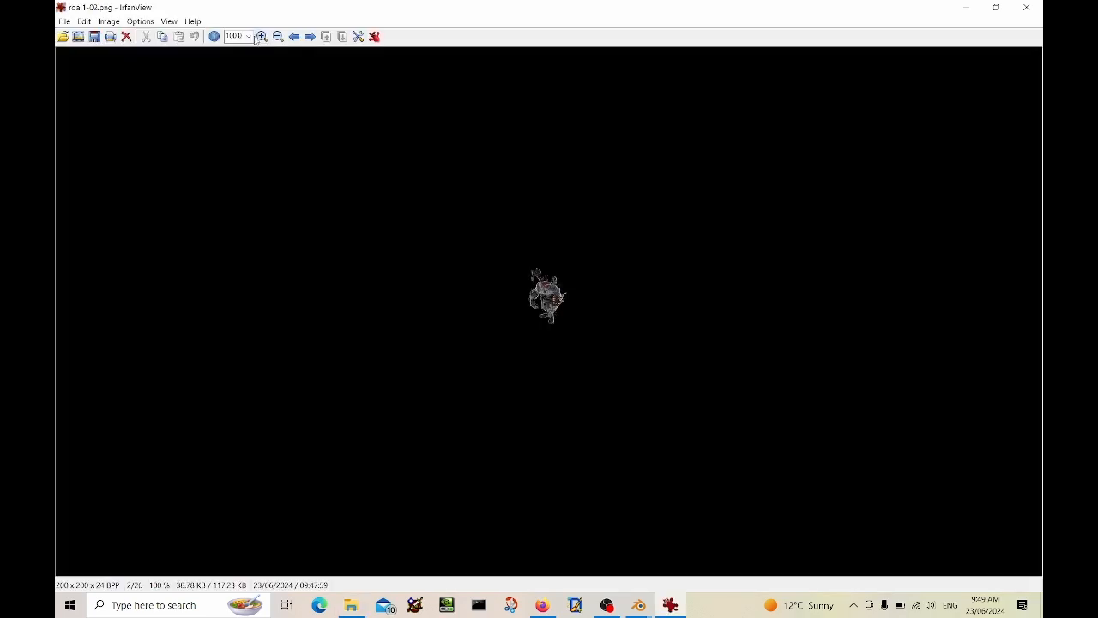
left_click(248, 36)
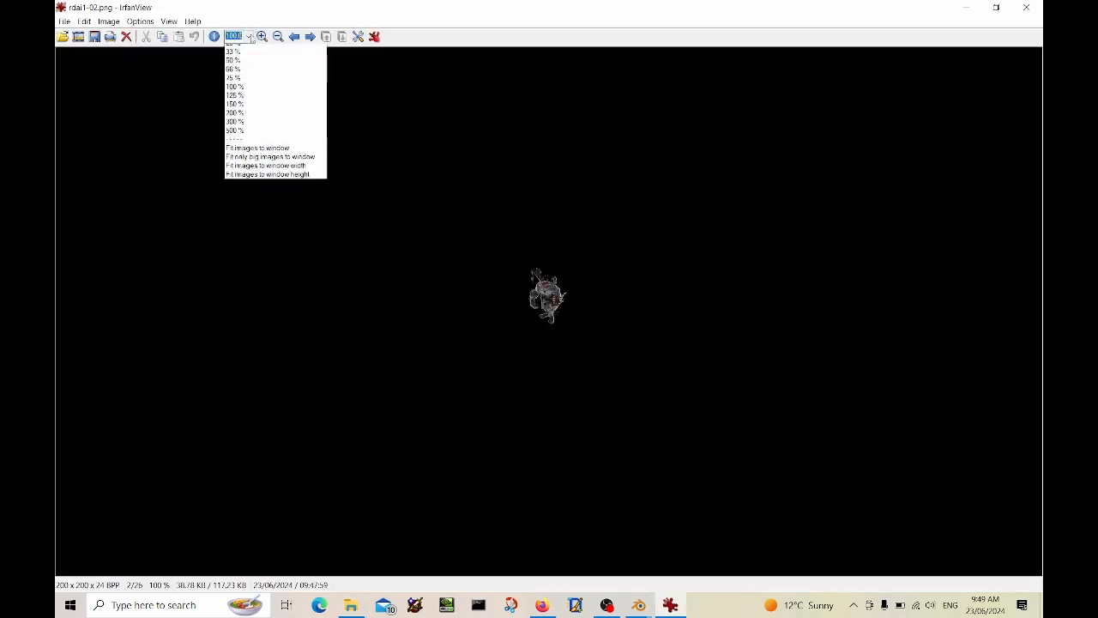
left_click(284, 173)
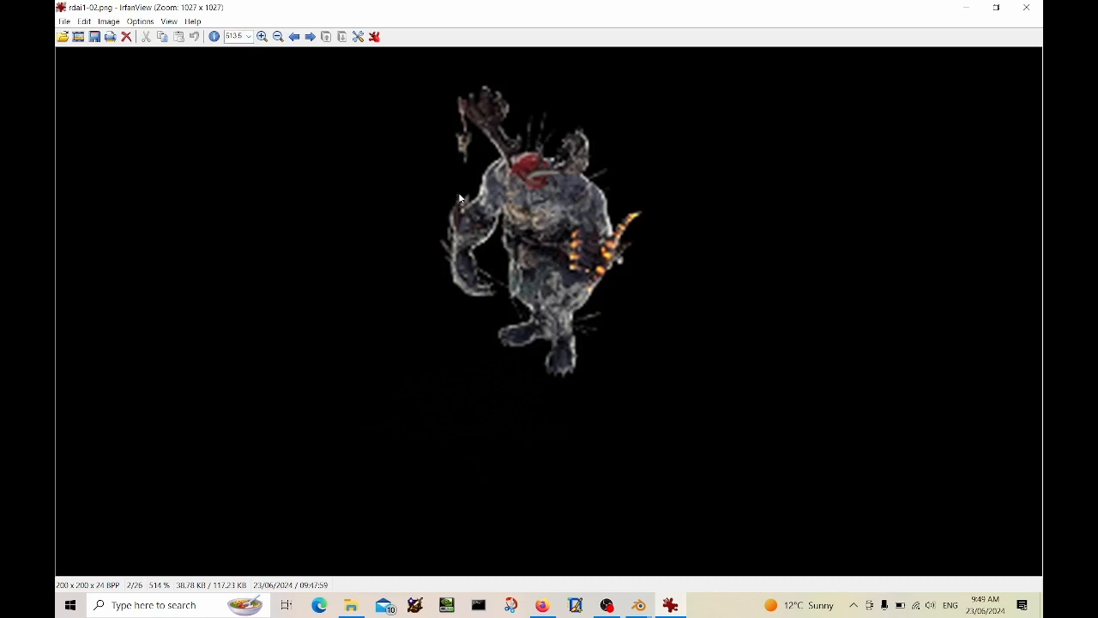
Page forward and backward through the rendered OgreWalk frames to examine the walk cycle, and close the image viewer.
key("Right")
key("Right")
key("Right")
key("Right")
key("Right")
key("Right")
key("Right")
key("Right")
key("Right")
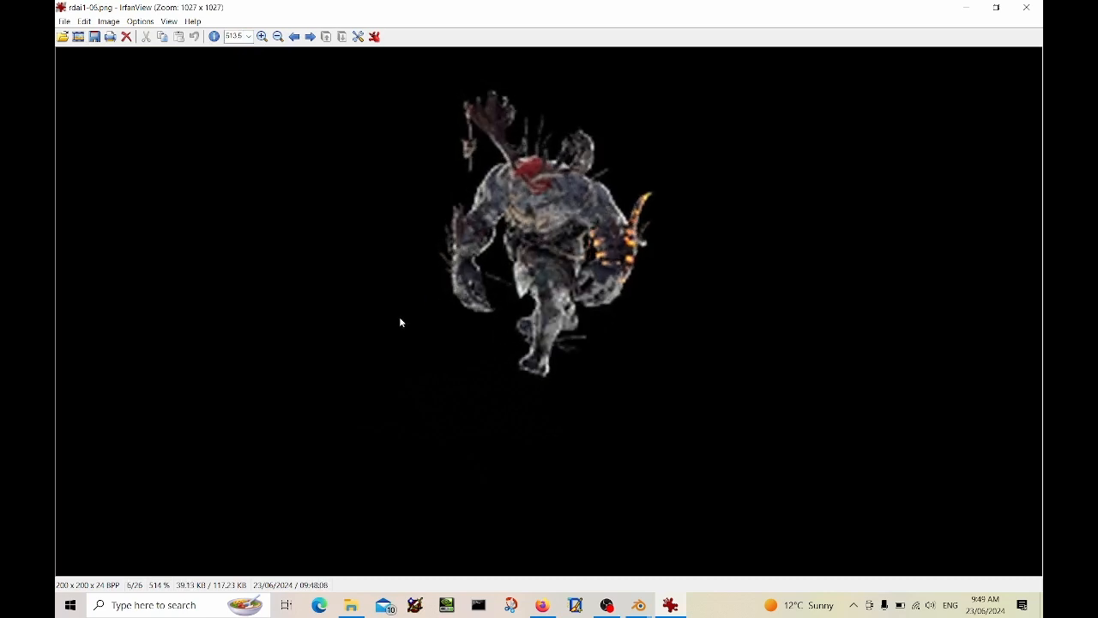
key("Right")
key("Right")
key("Right")
key("Right")
key("Right")
key("Right")
key("Right")
key("Right")
key("Right")
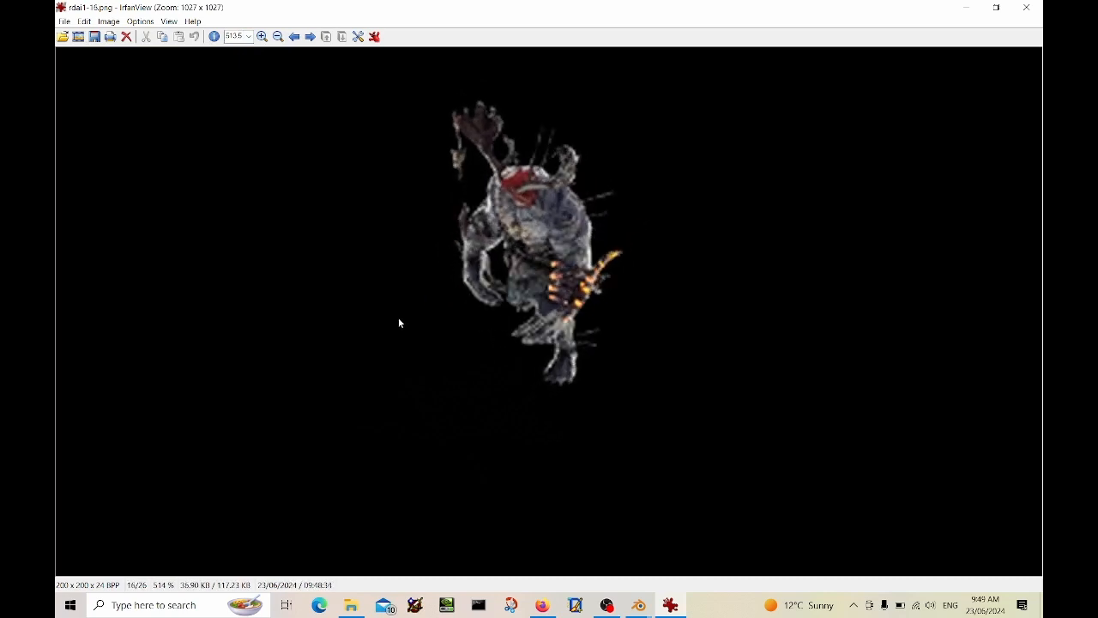
key("Right")
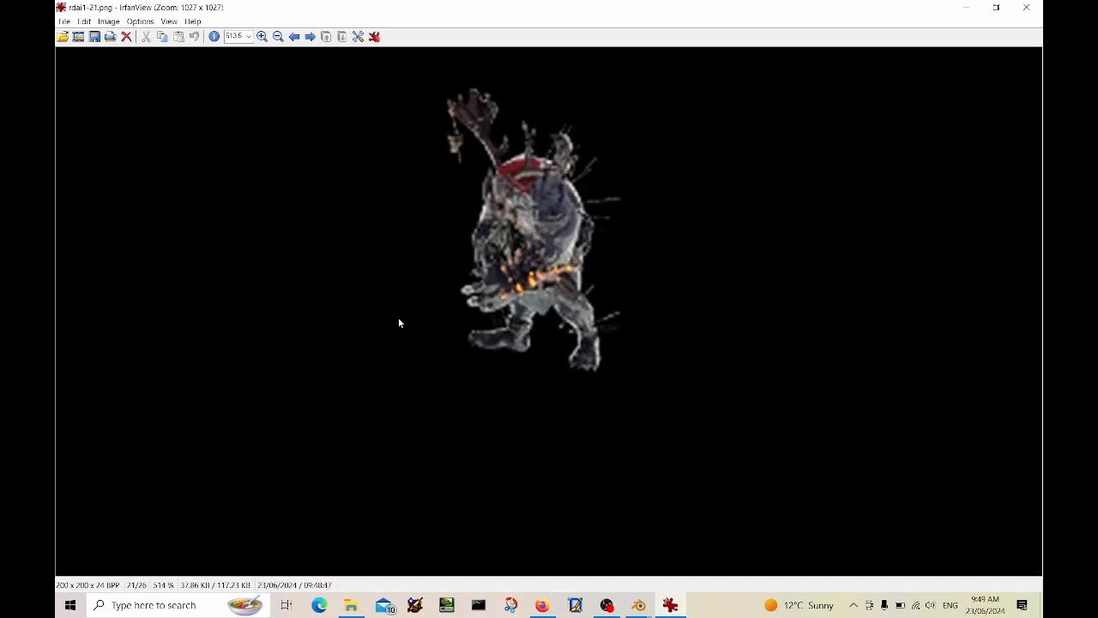
key("Left")
key("Left")
key("Left")
key("Left")
key("Left")
key("Left")
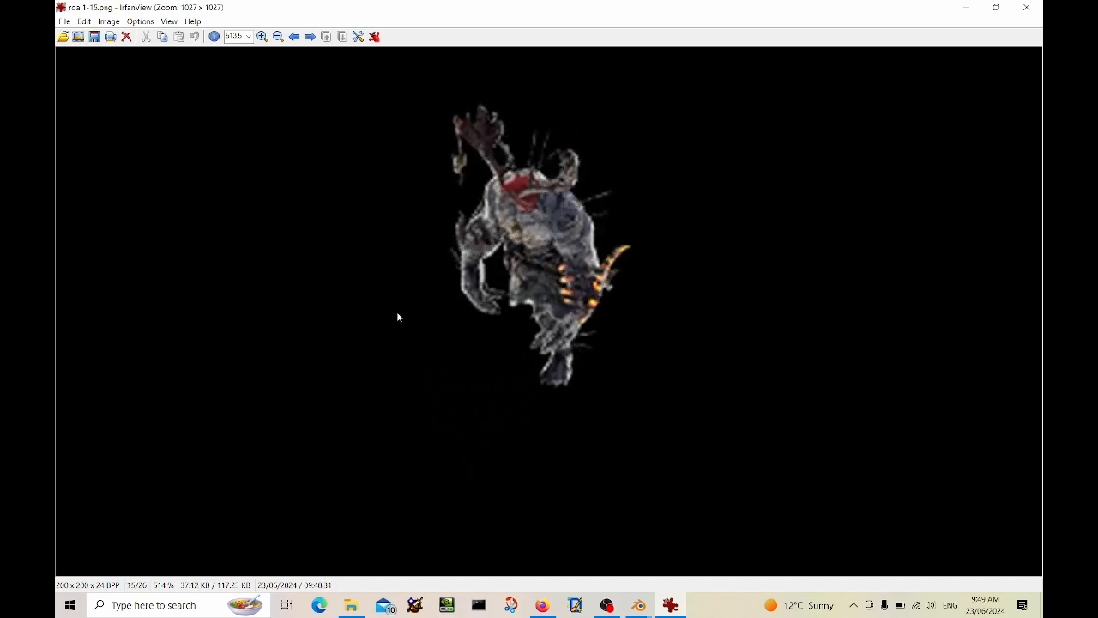
key("Left")
key("Left")
key("Left")
key("Left")
key("Left")
key("Left")
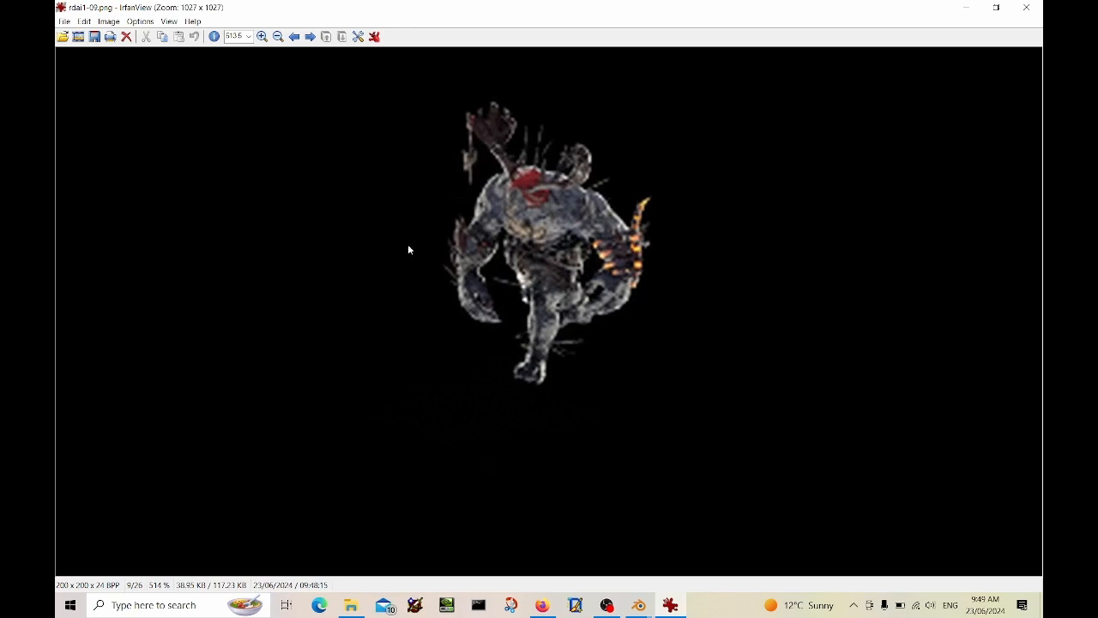
key("Right")
key("Right")
key("Right")
key("Right")
key("Right")
key("Right")
key("Right")
key("Right")
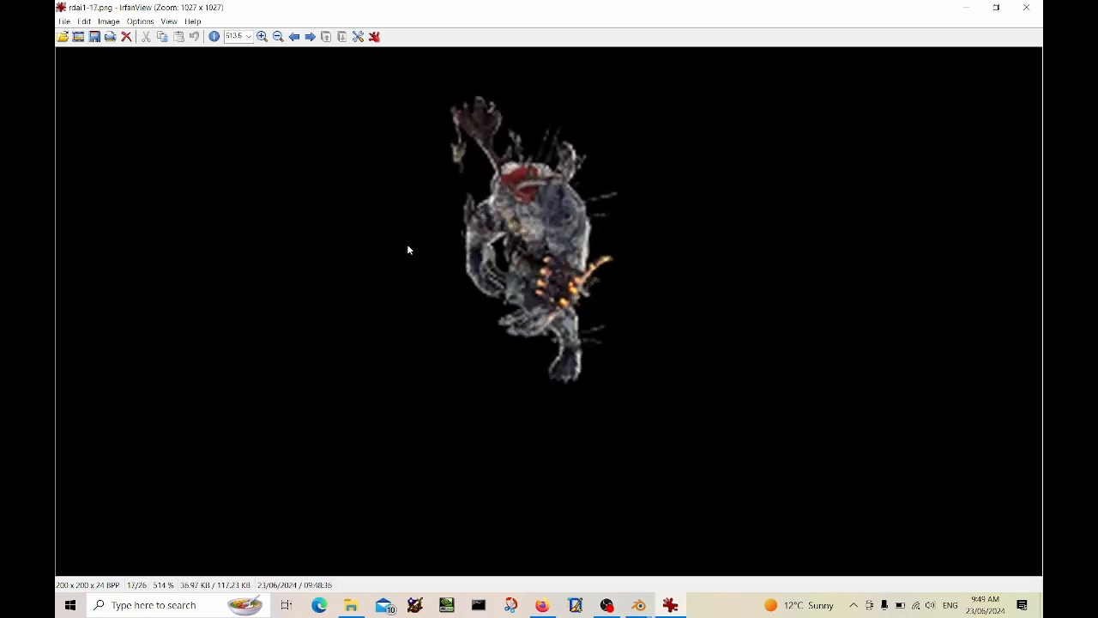
key("Right")
key("Right")
key("Right")
key("Right")
key("Right")
key("Right")
key("Right")
key("Right")
key("Right")
key("Right")
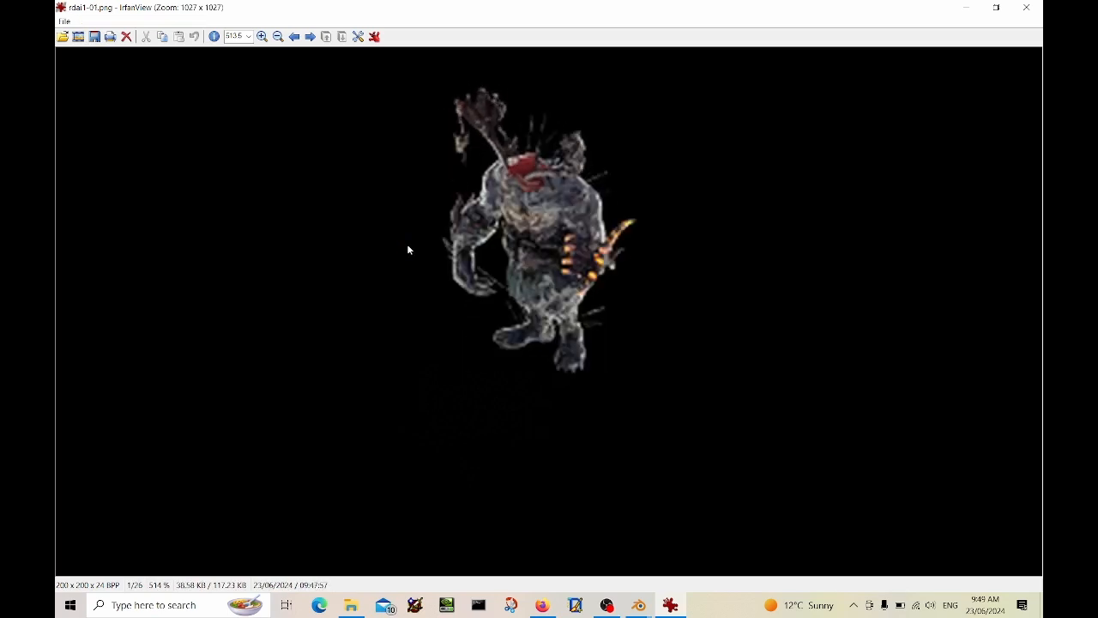
key("Right")
key("Right")
key("Right")
key("Right")
key("Right")
key("Right")
key("Right")
key("Right")
key("Right")
key("Right")
key("Right")
key("Right")
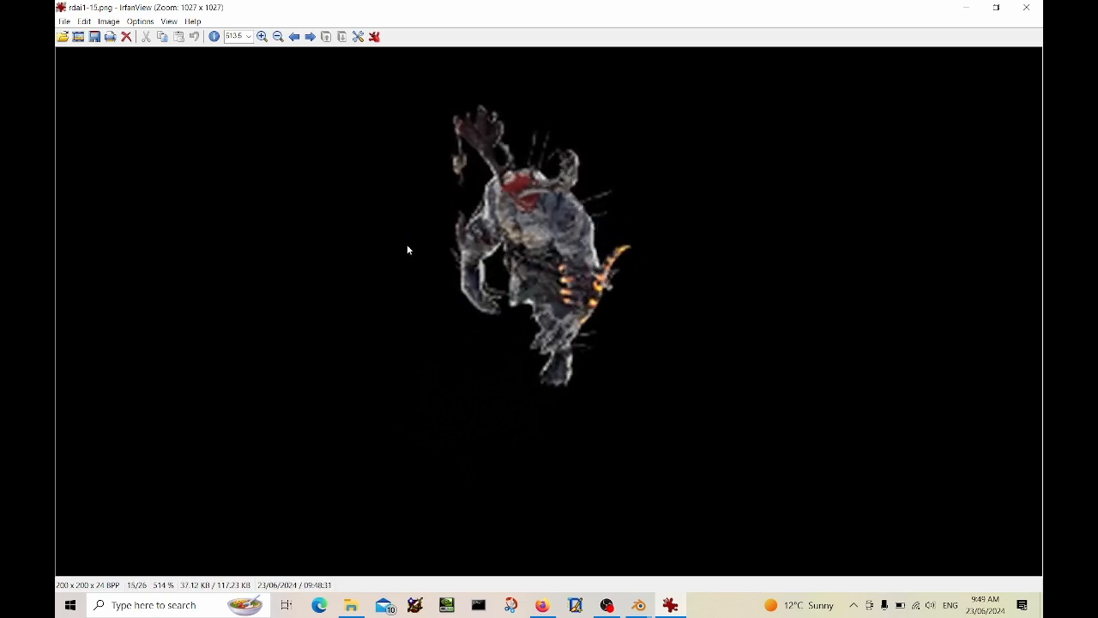
left_click(1026, 7)
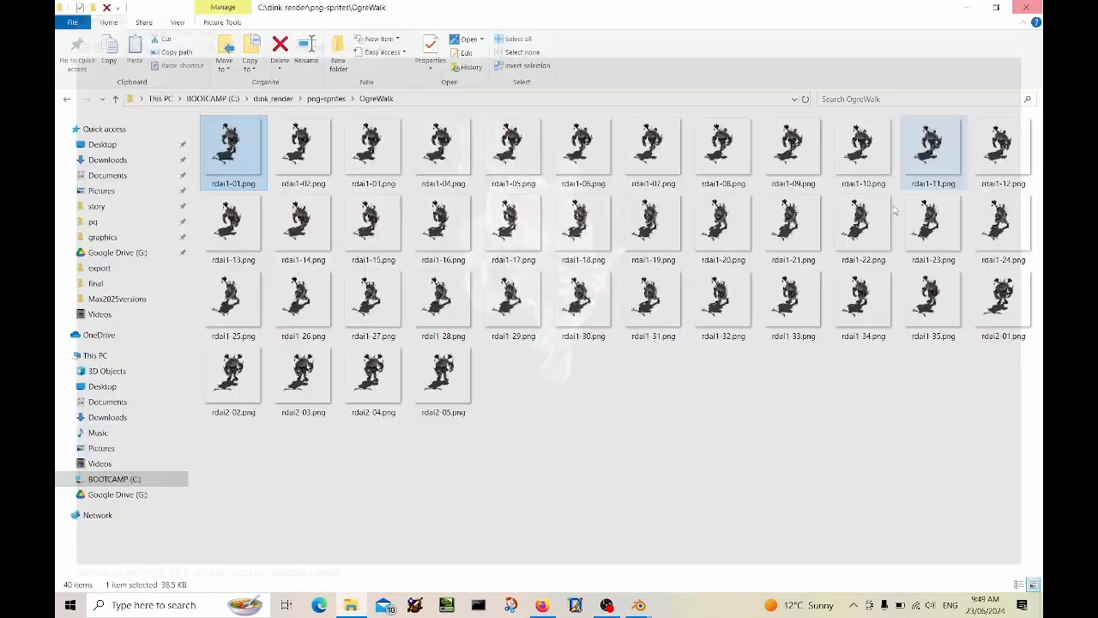
Switch to Blender's main window to check on the sprite rendering, and return to File Explorer.
mouse_move(639, 605)
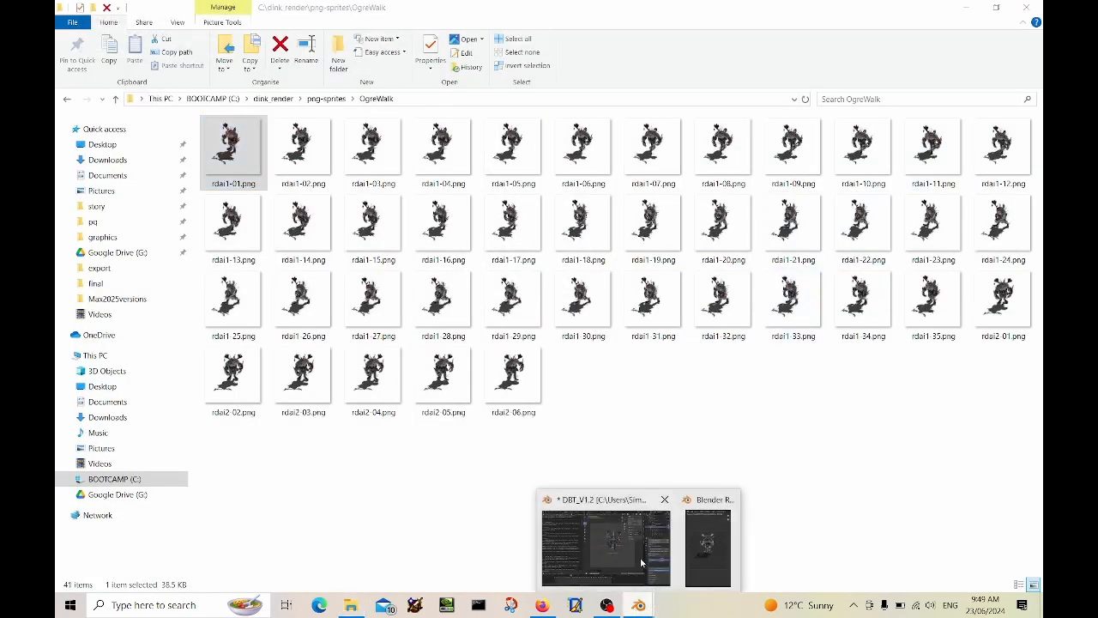
left_click(636, 559)
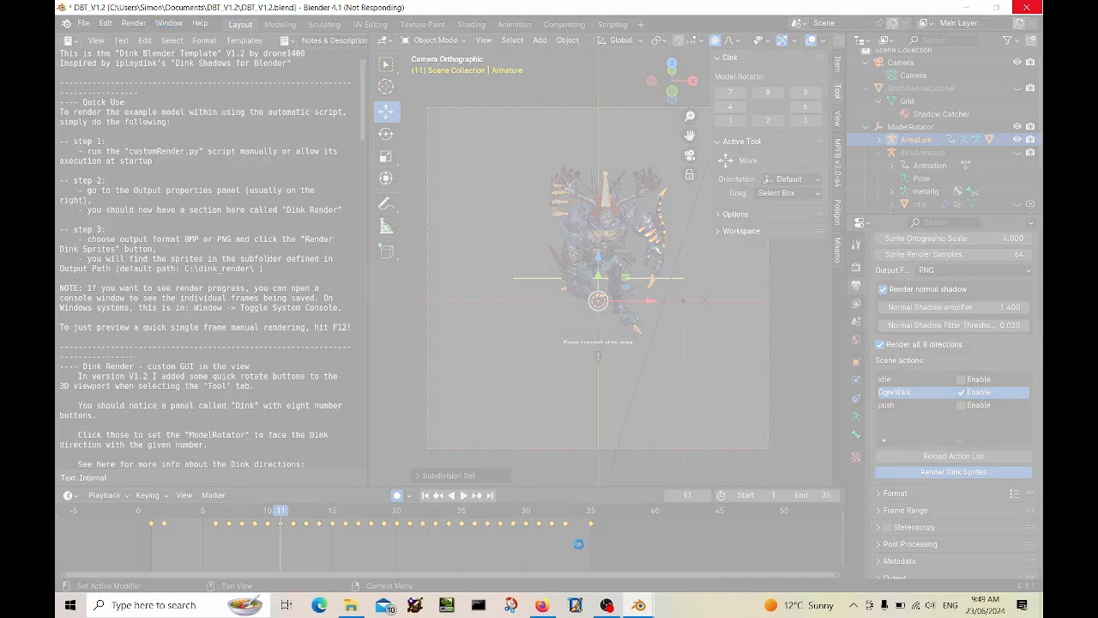
left_click(351, 604)
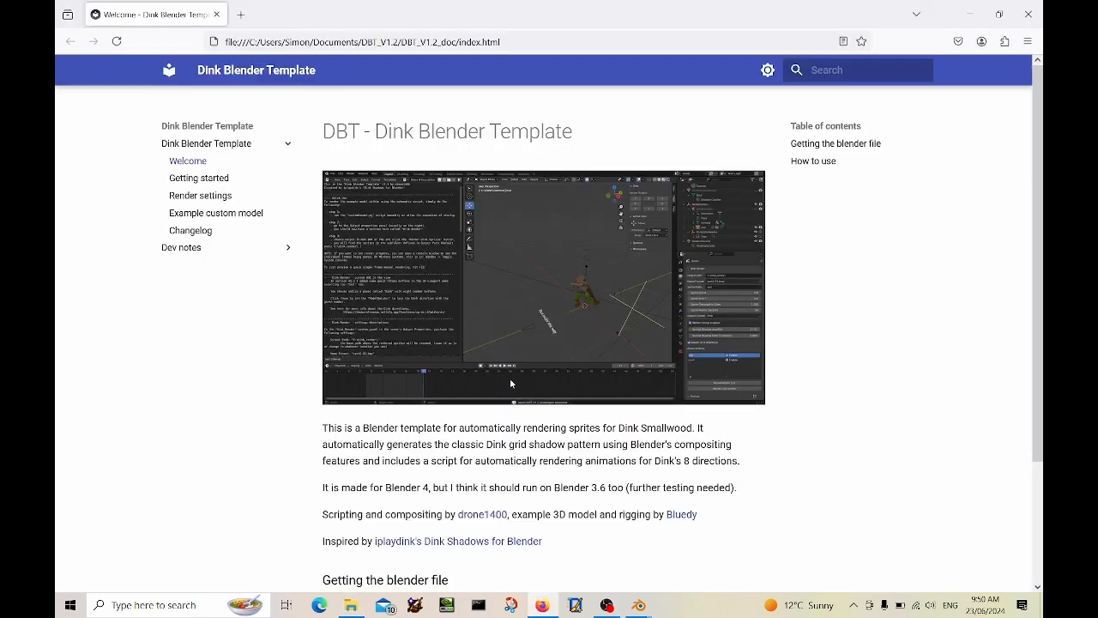
Read the template documentation's Getting started page, including the sections on using your own model and other considerations.
left_click(216, 179)
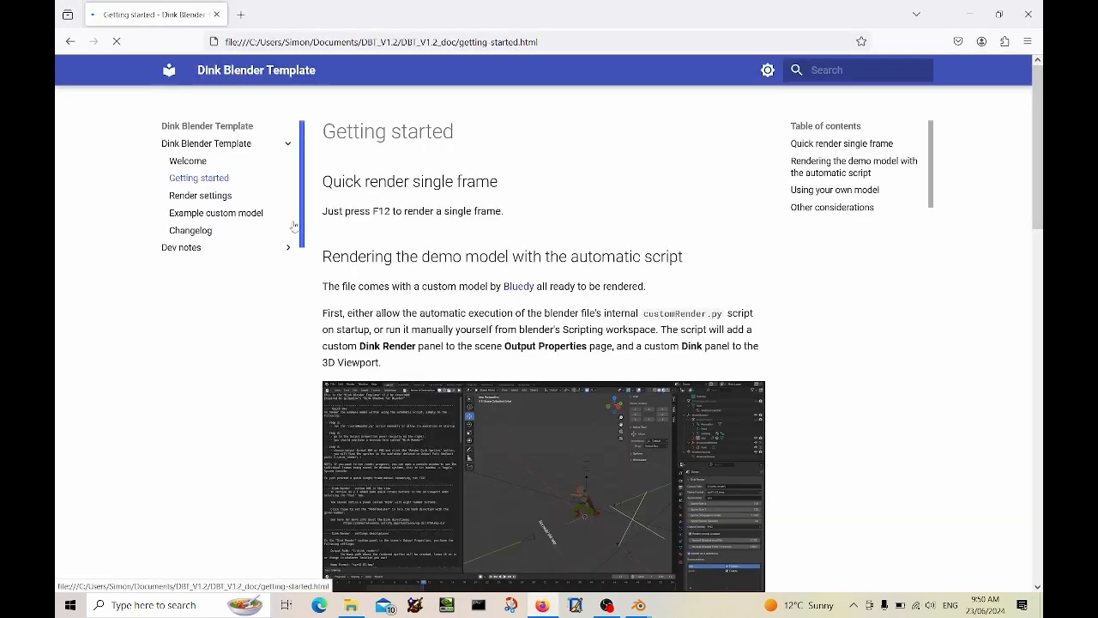
scroll(343, 272, "down", 10)
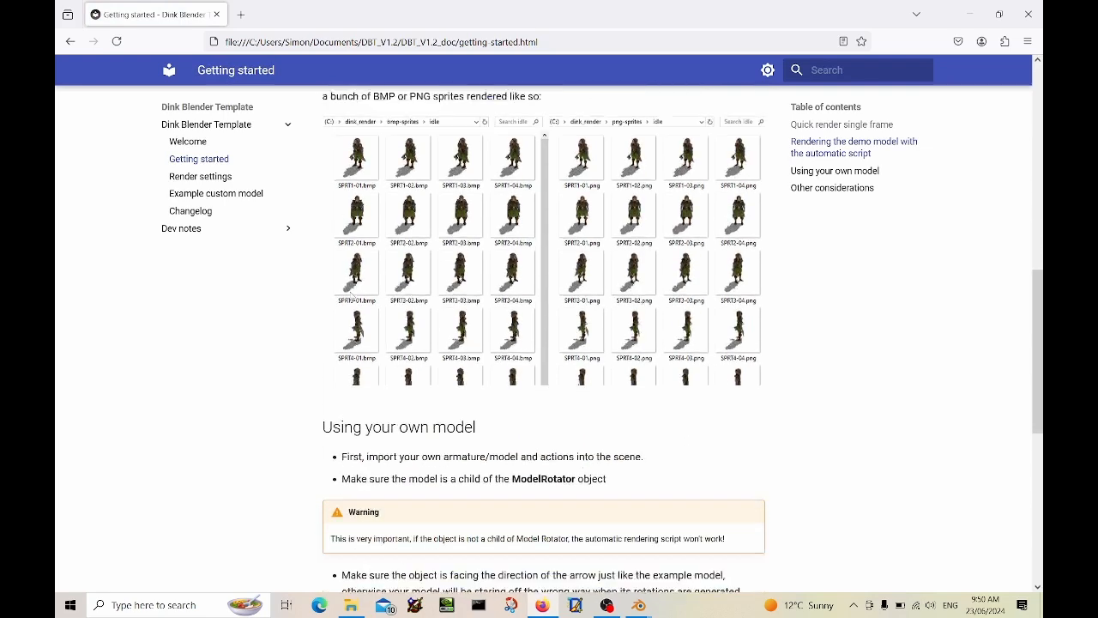
scroll(353, 296, "down", 5)
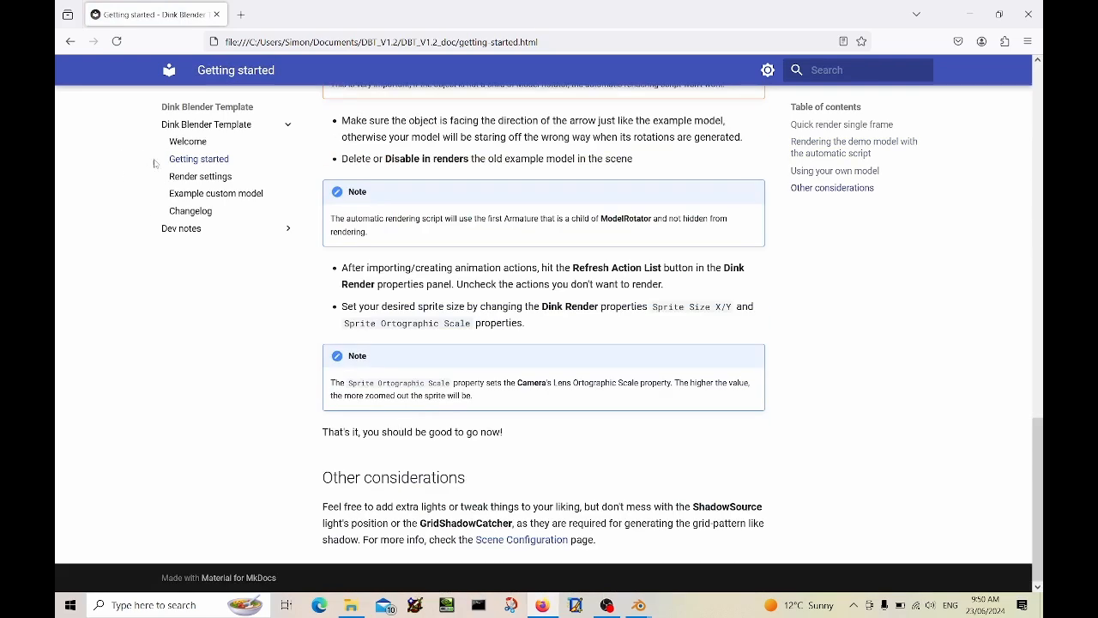
Review the Render settings documentation, from the output path and sprite size properties to the shadow options.
left_click(197, 177)
scroll(381, 254, "down", 4)
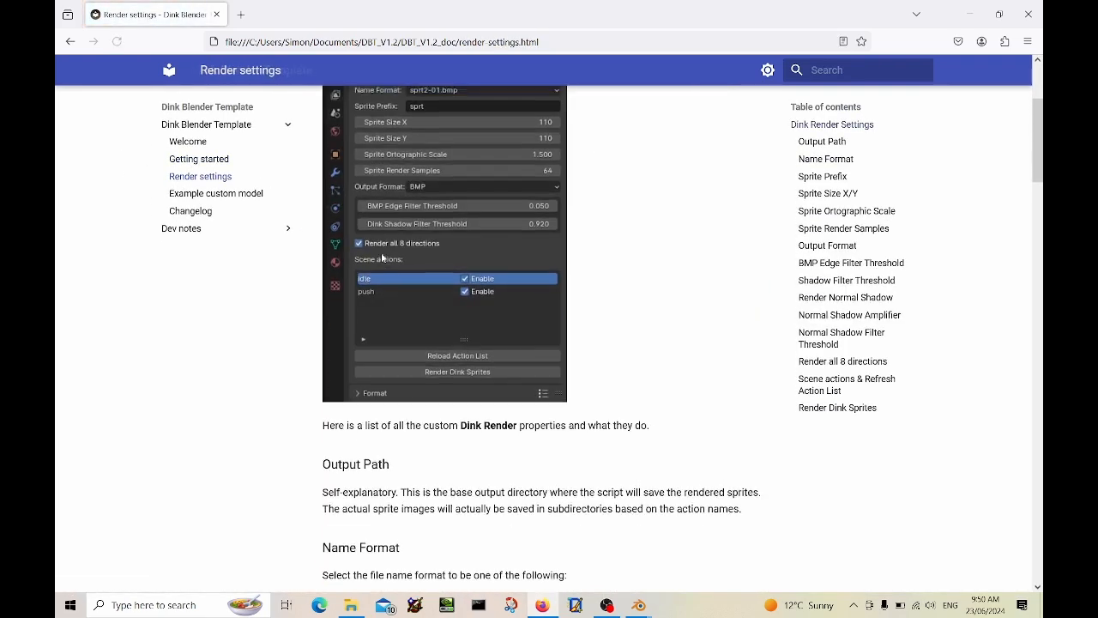
scroll(383, 257, "down", 7)
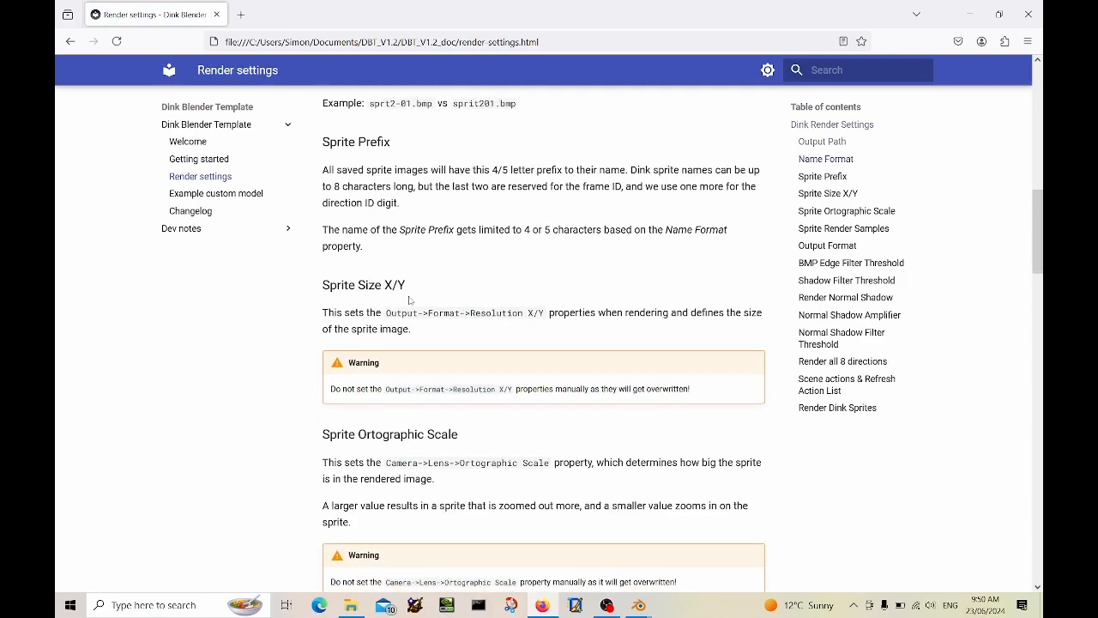
scroll(410, 300, "down", 10)
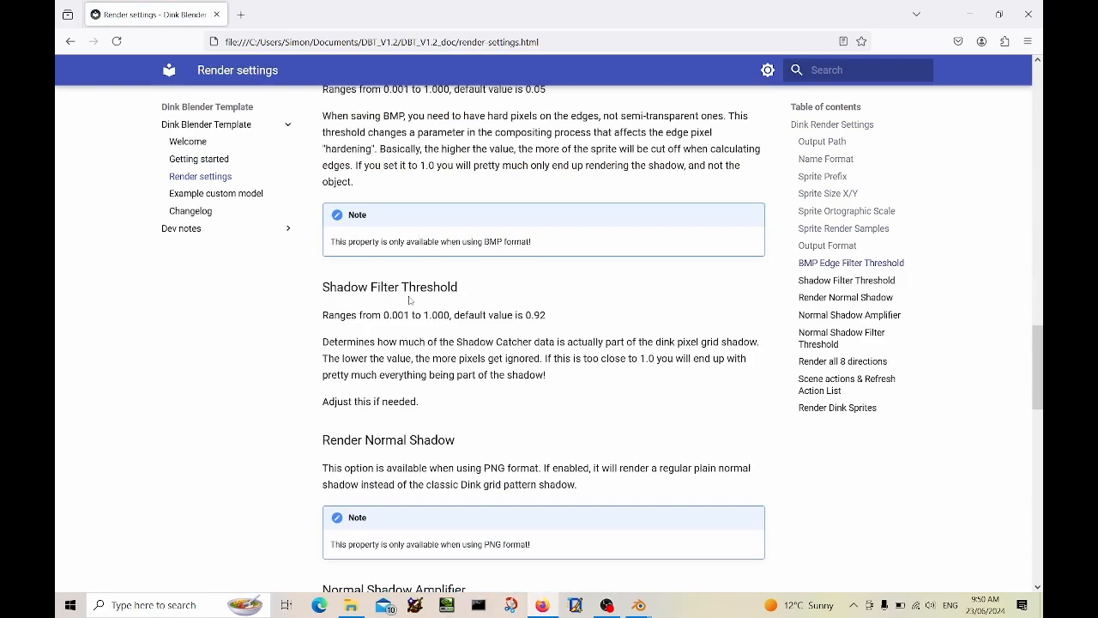
scroll(410, 300, "down", 5)
Read through the documentation's Example custom model page up to the test render section, and view the Changelog.
left_click(216, 193)
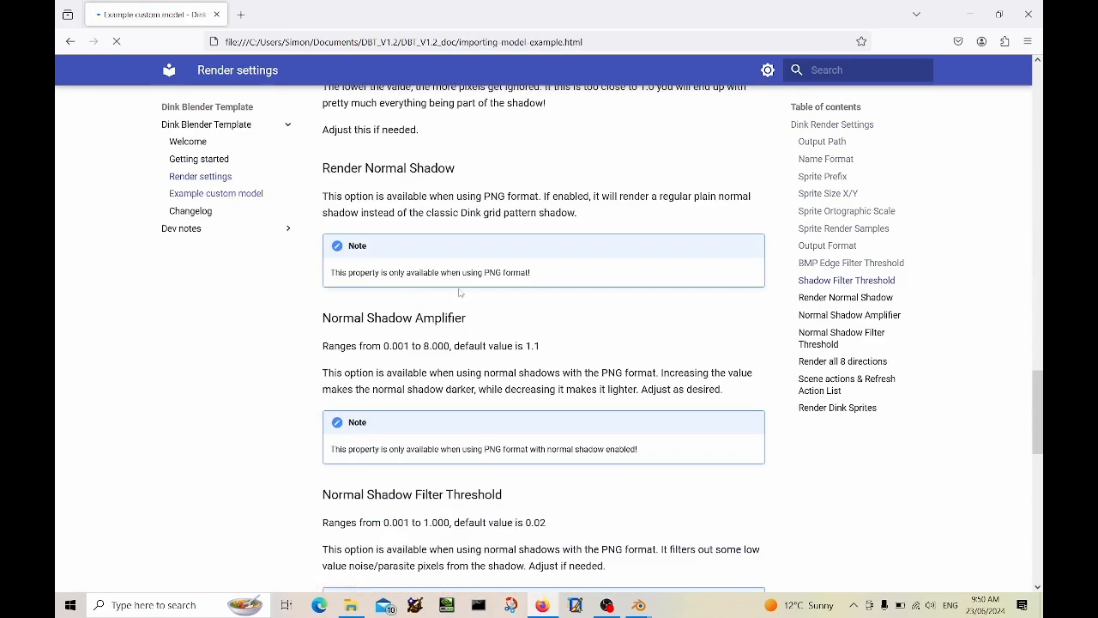
scroll(467, 326, "down", 5)
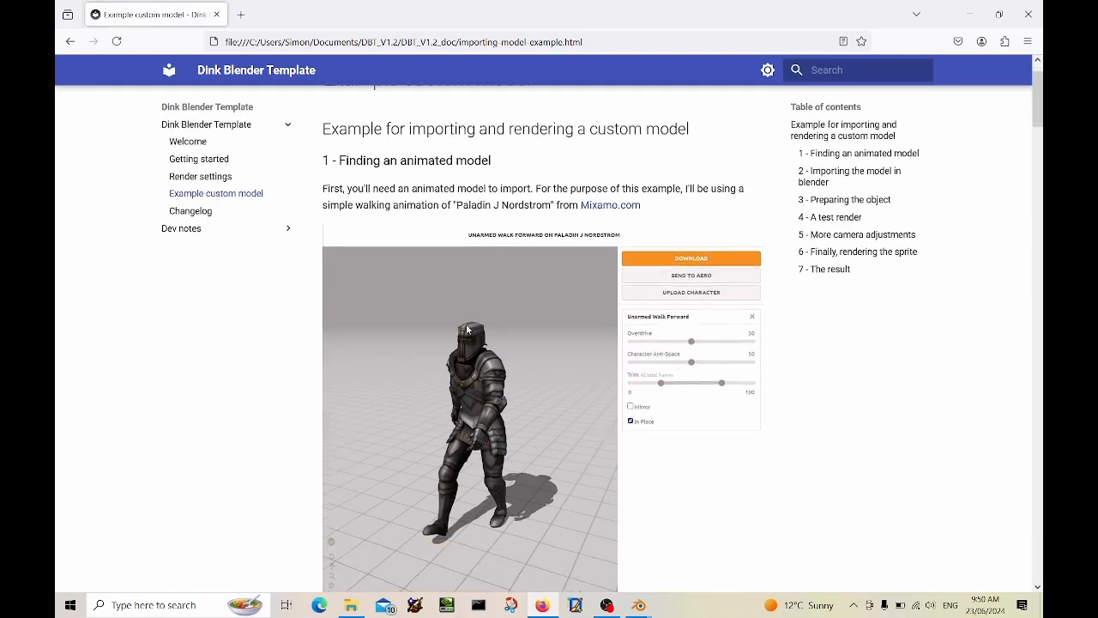
scroll(465, 323, "down", 9)
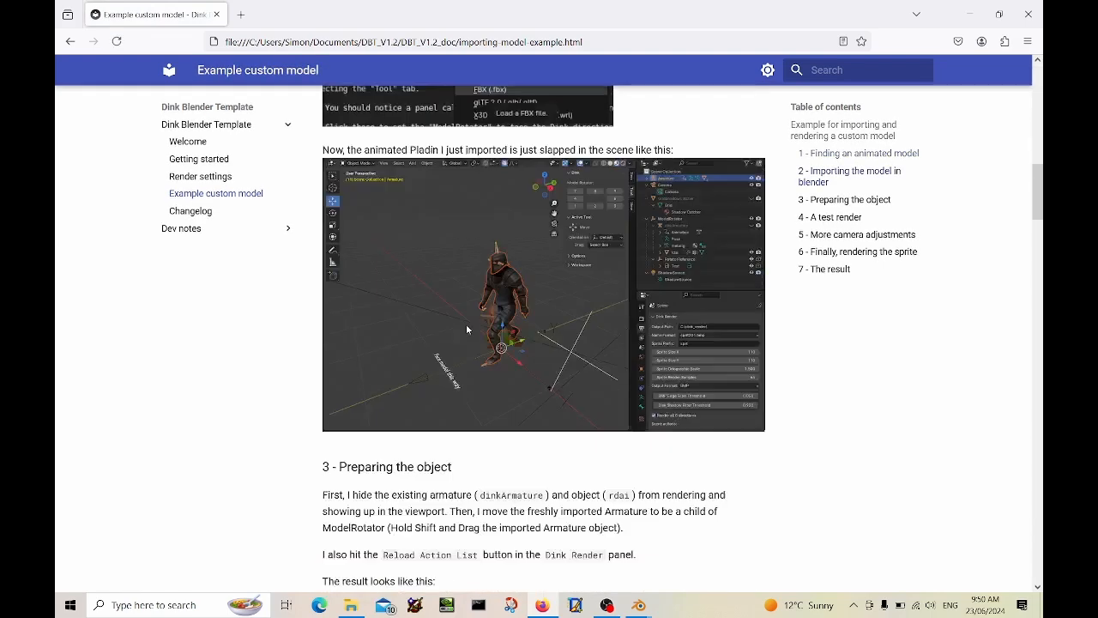
scroll(462, 322, "down", 4)
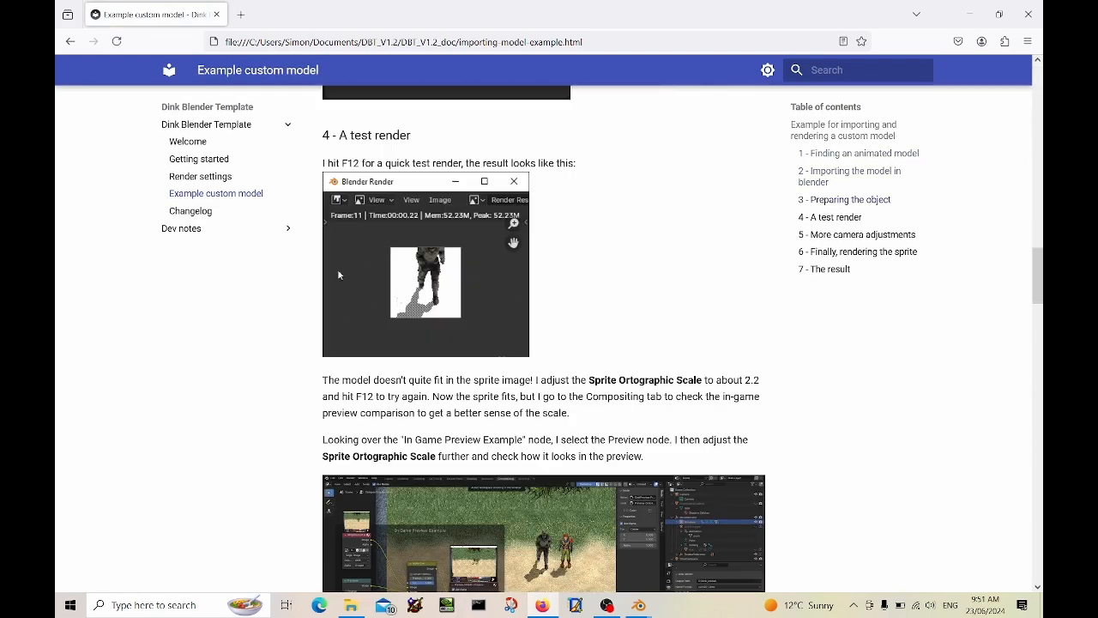
left_click(191, 211)
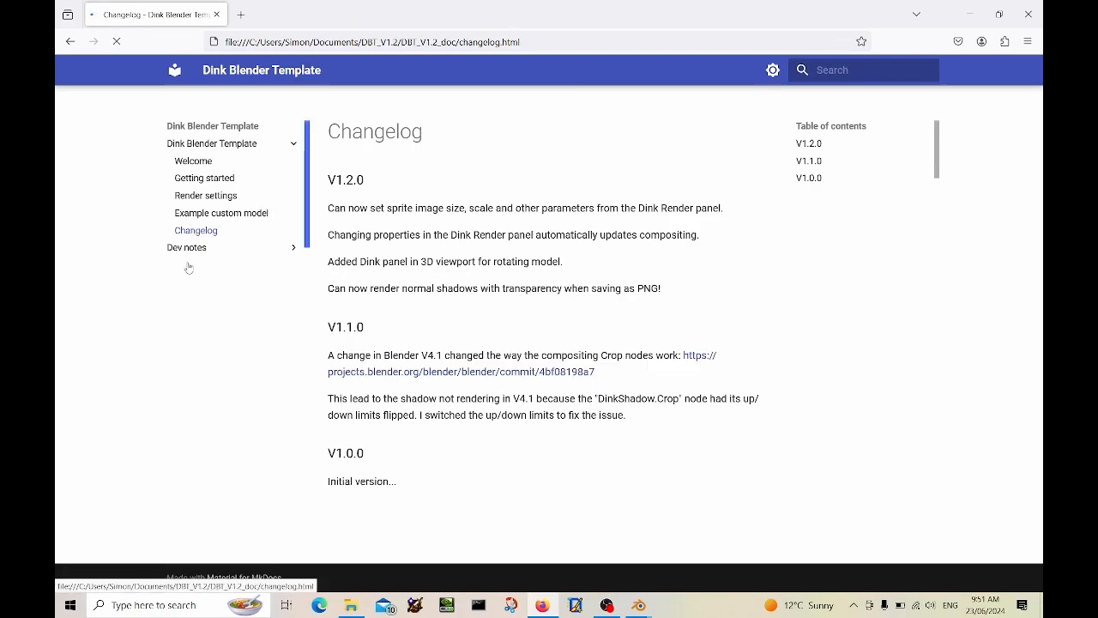
Review the Compositing explained page in the Dev notes, from the Input group through to the In Game Preview Example.
left_click(191, 248)
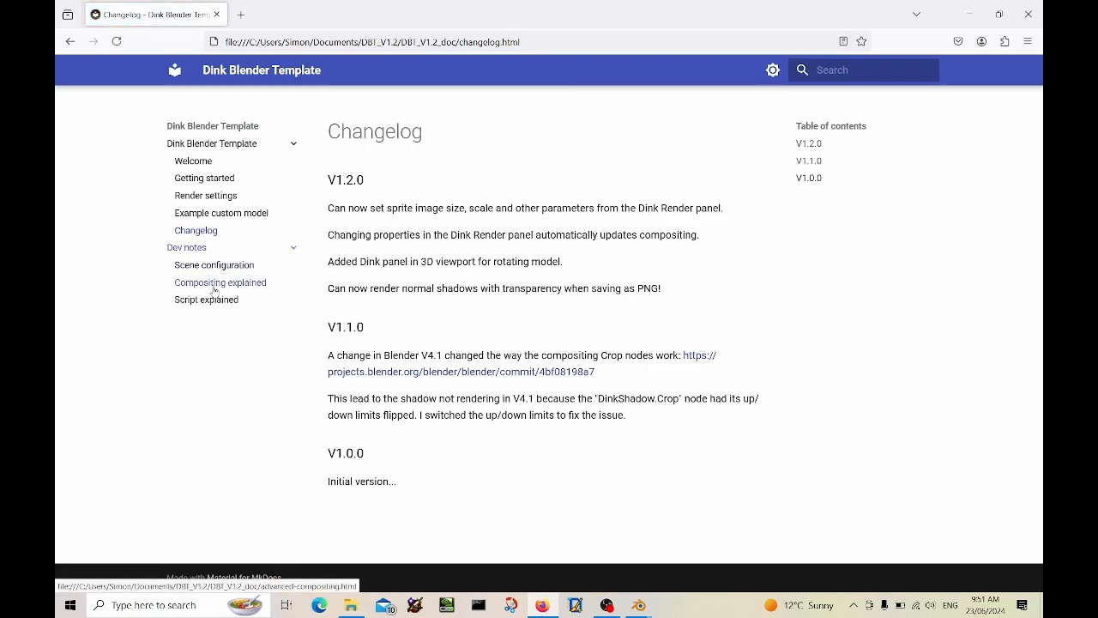
left_click(215, 283)
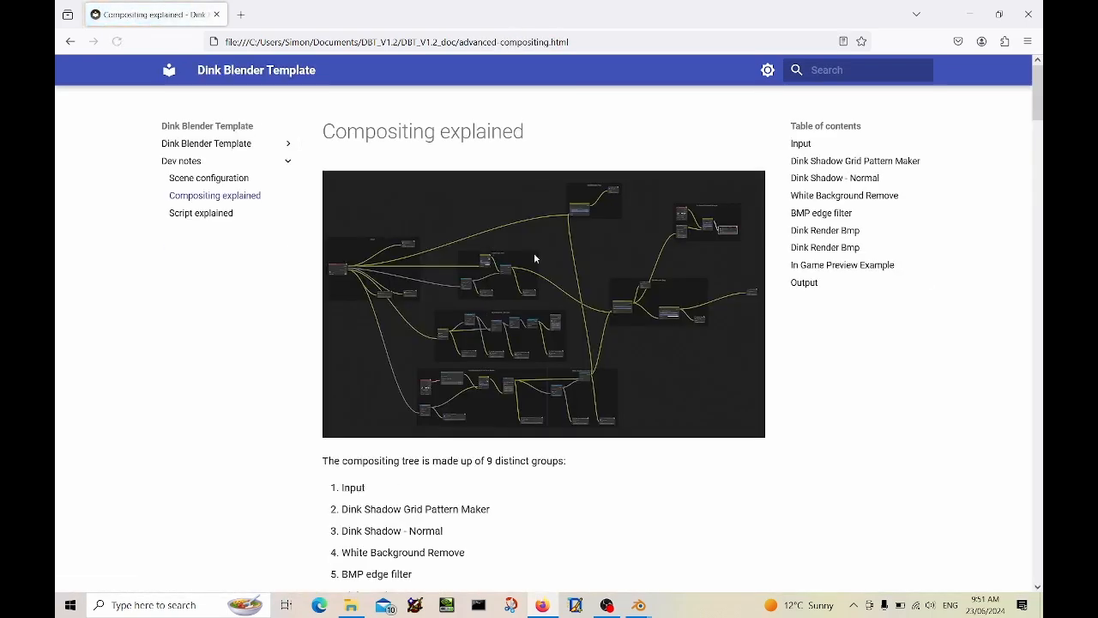
scroll(478, 417, "down", 10)
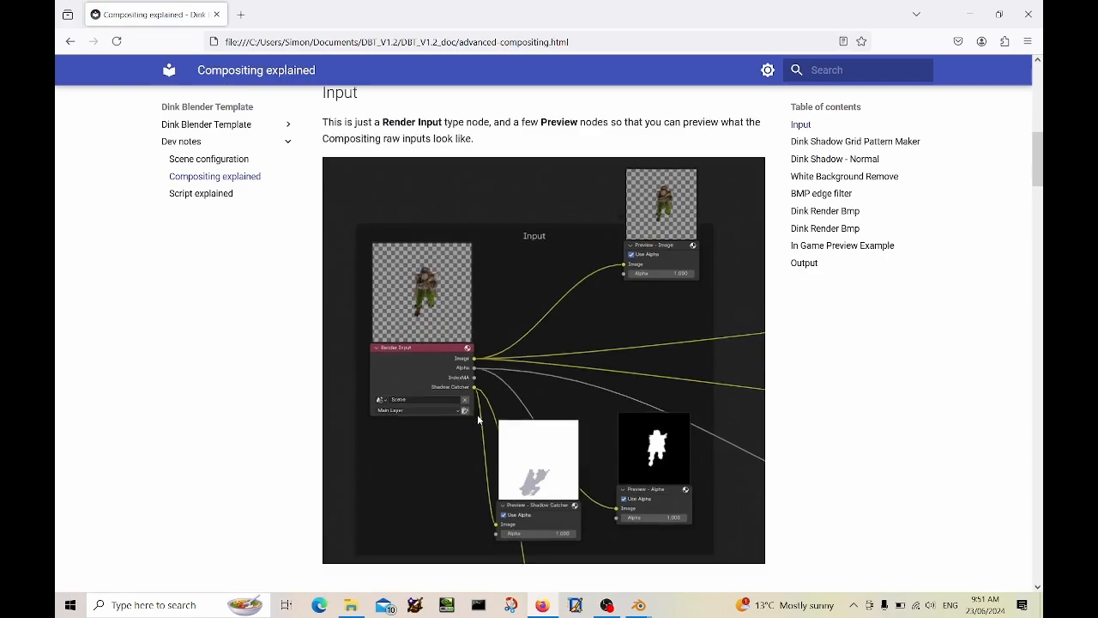
scroll(478, 418, "down", 15)
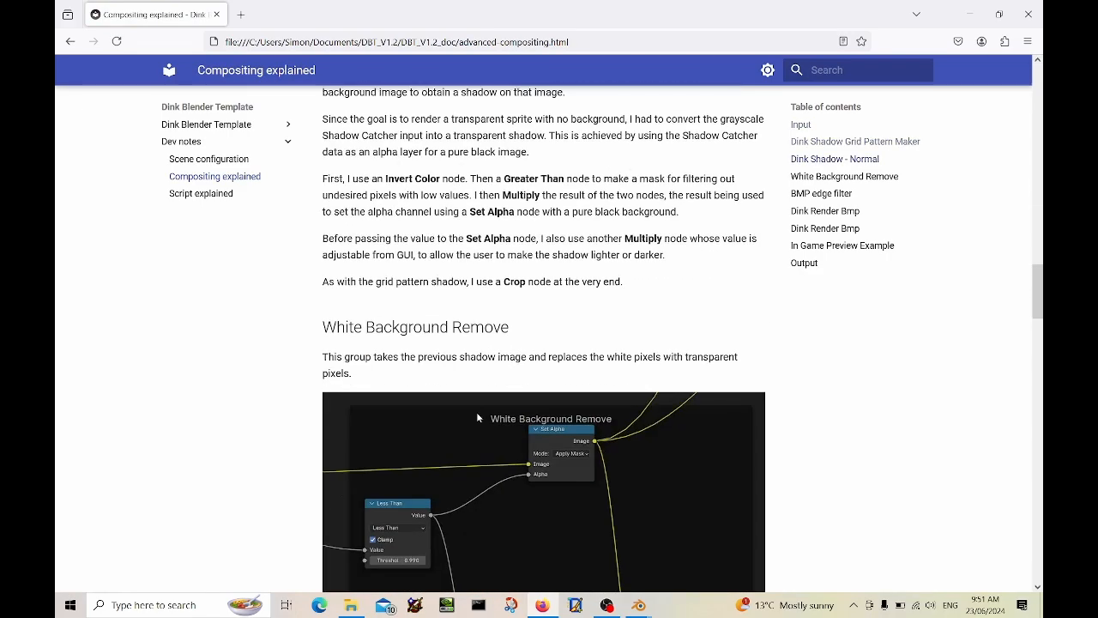
scroll(478, 418, "down", 5)
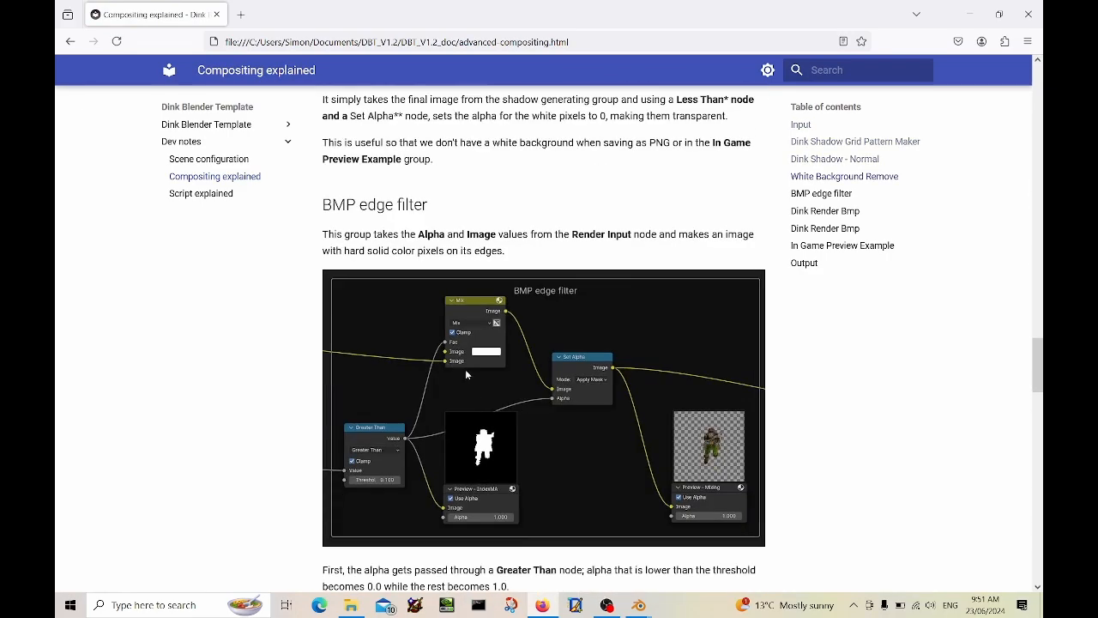
scroll(466, 374, "down", 6)
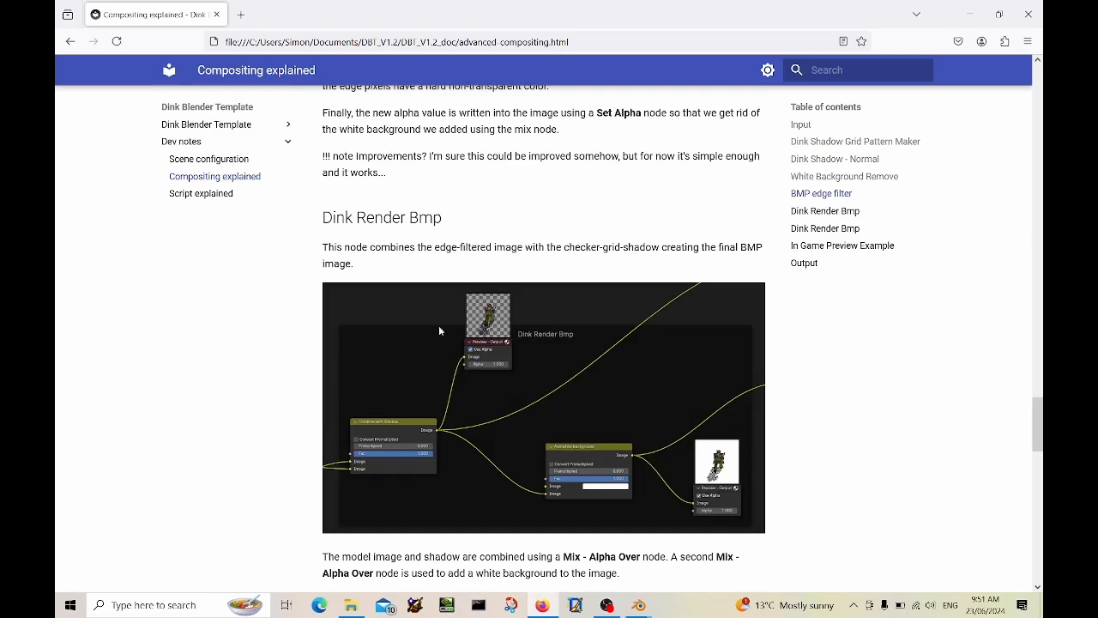
scroll(437, 329, "down", 8)
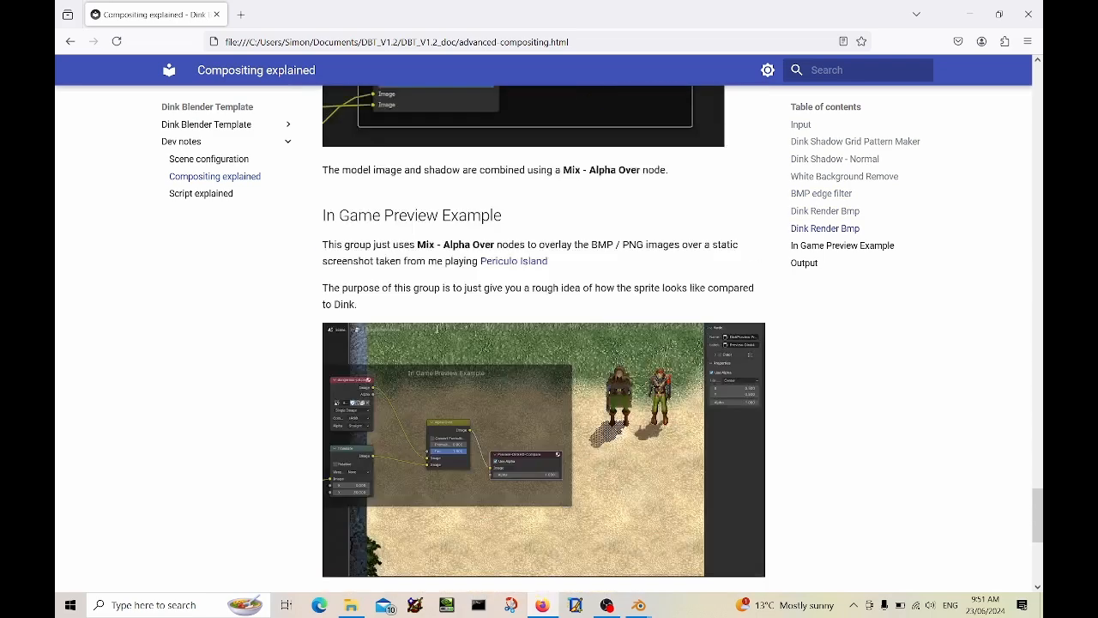
scroll(437, 330, "down", 3)
Review the Script explained page, from the UI related classes to the DINK_RenderModelAction function.
left_click(202, 195)
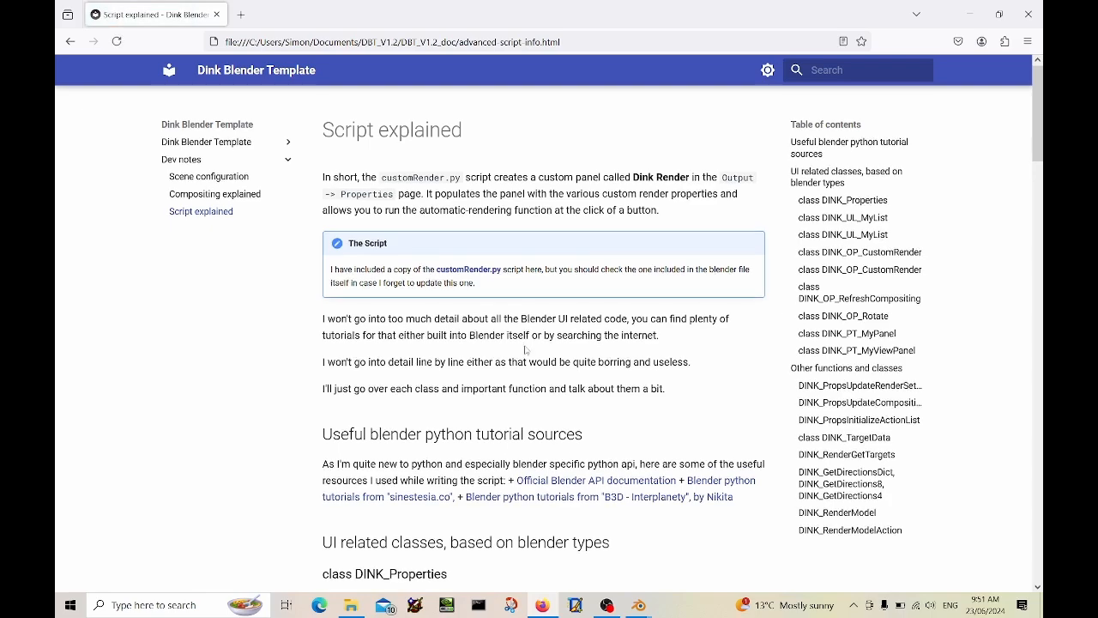
scroll(525, 350, "down", 8)
scroll(525, 350, "down", 10)
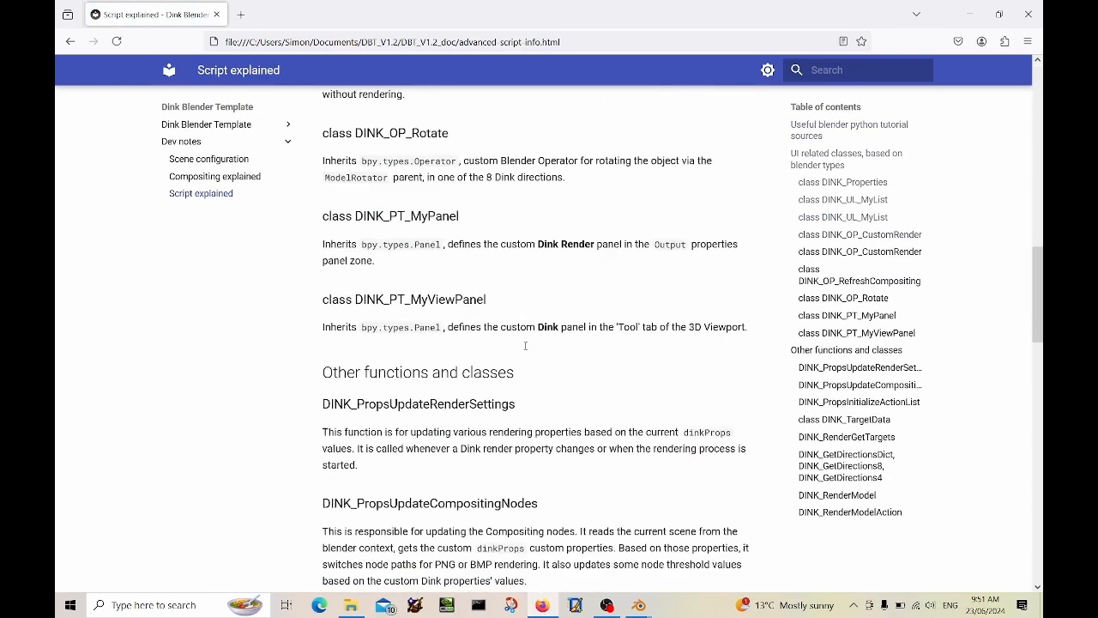
scroll(526, 350, "down", 10)
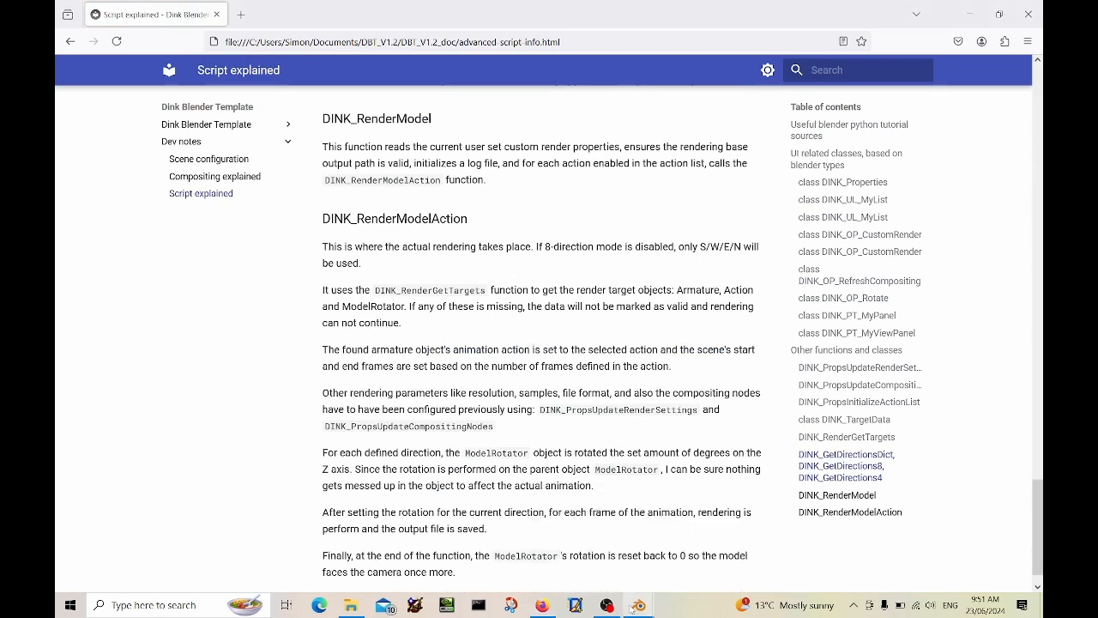
Switch to Blender to check on the sprite render, and look over the OgreWalk sprite files in File Explorer.
left_click(639, 568)
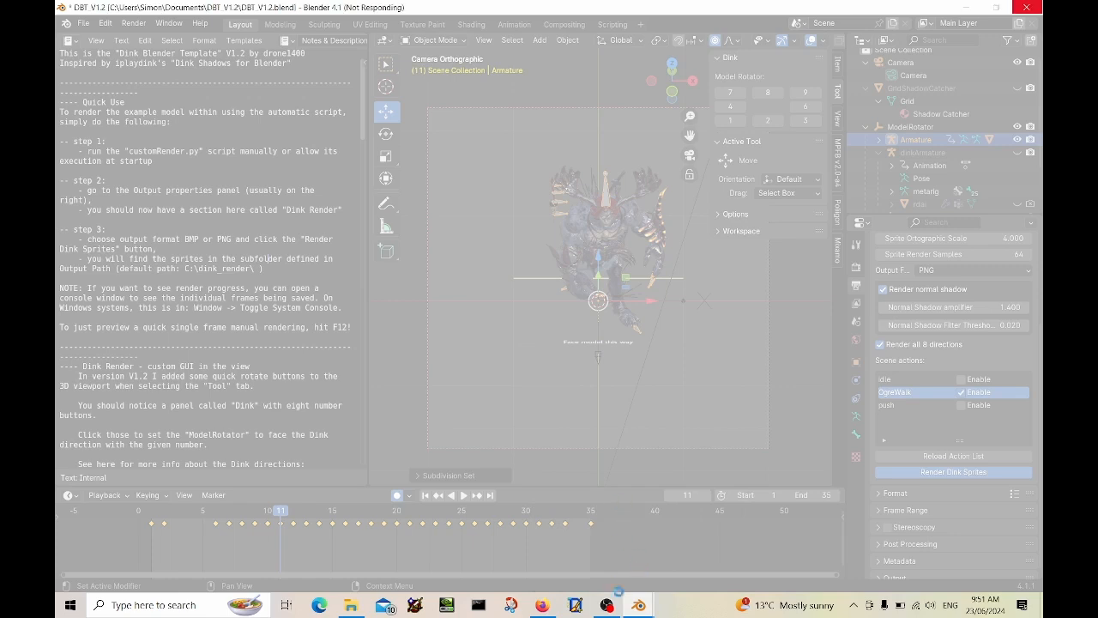
mouse_move(639, 605)
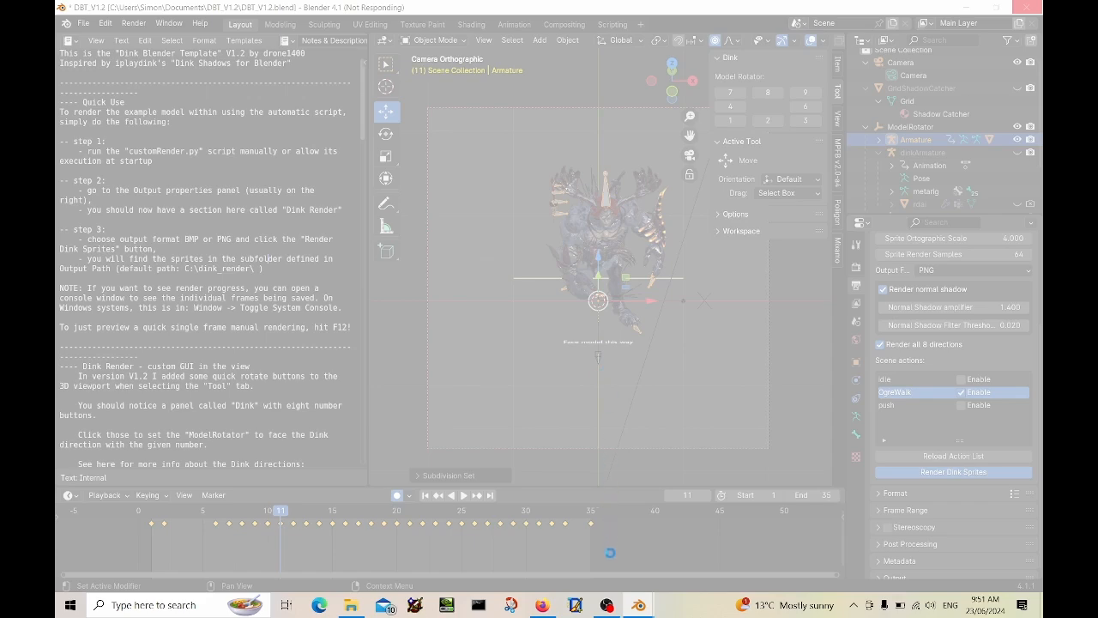
left_click(350, 605)
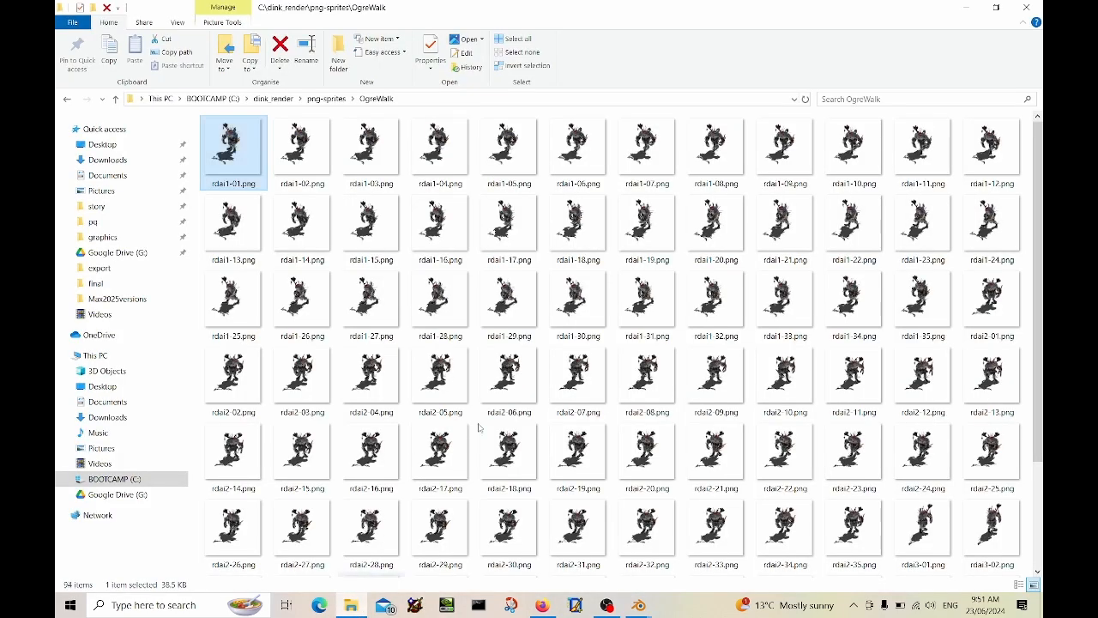
scroll(480, 420, "down", 2)
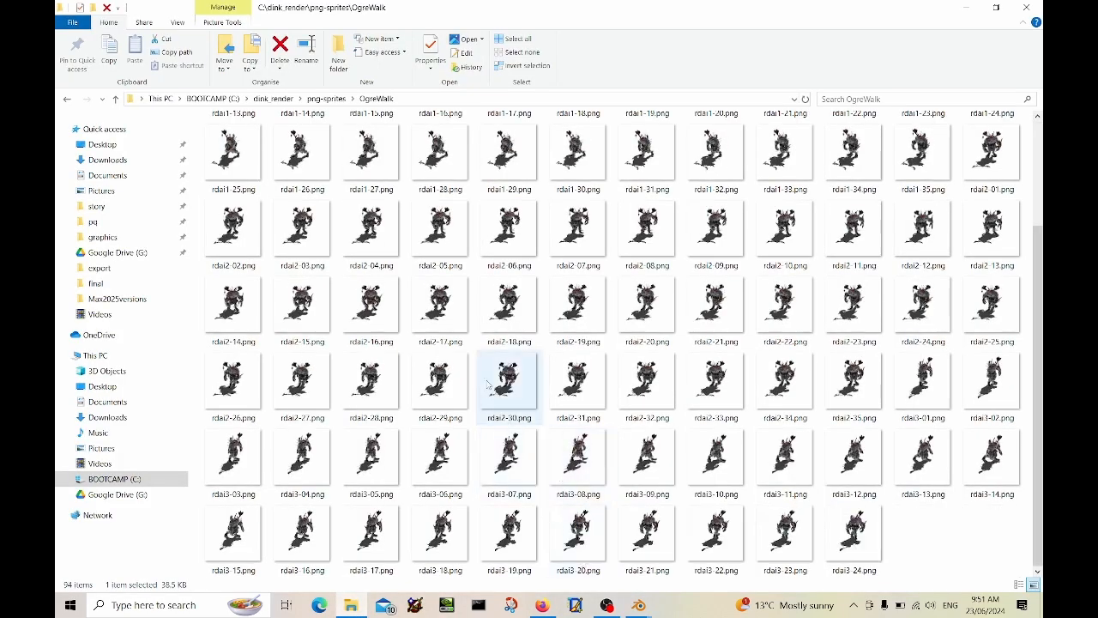
key("Home")
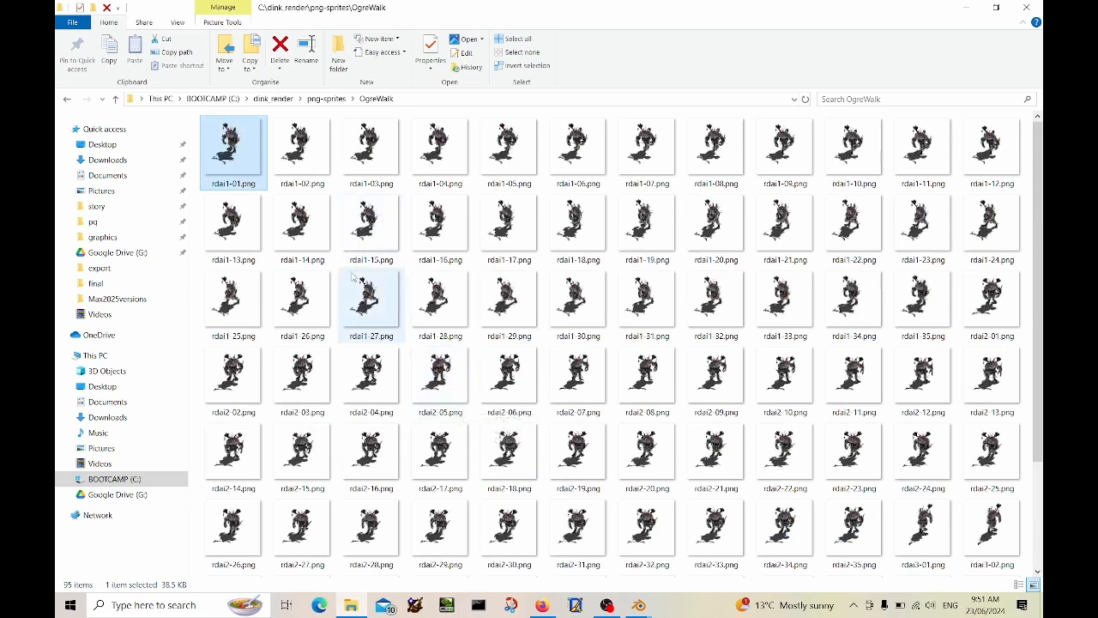
Open rdai1-01.png in IrfanView and view it at 500% zoom.
right_click(243, 164)
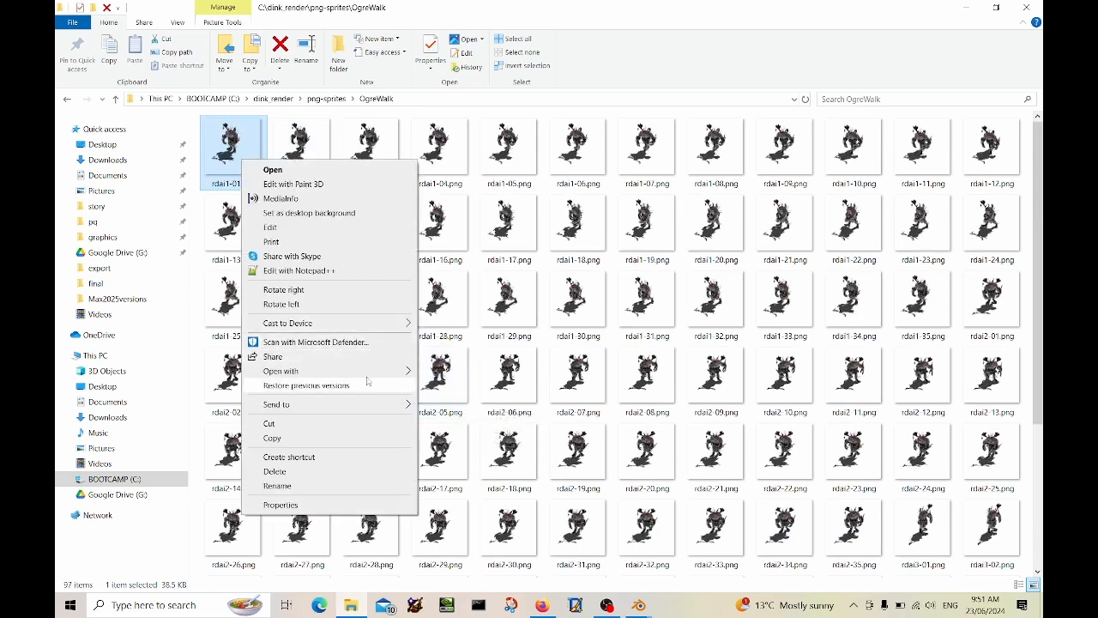
mouse_move(367, 370)
left_click(463, 401)
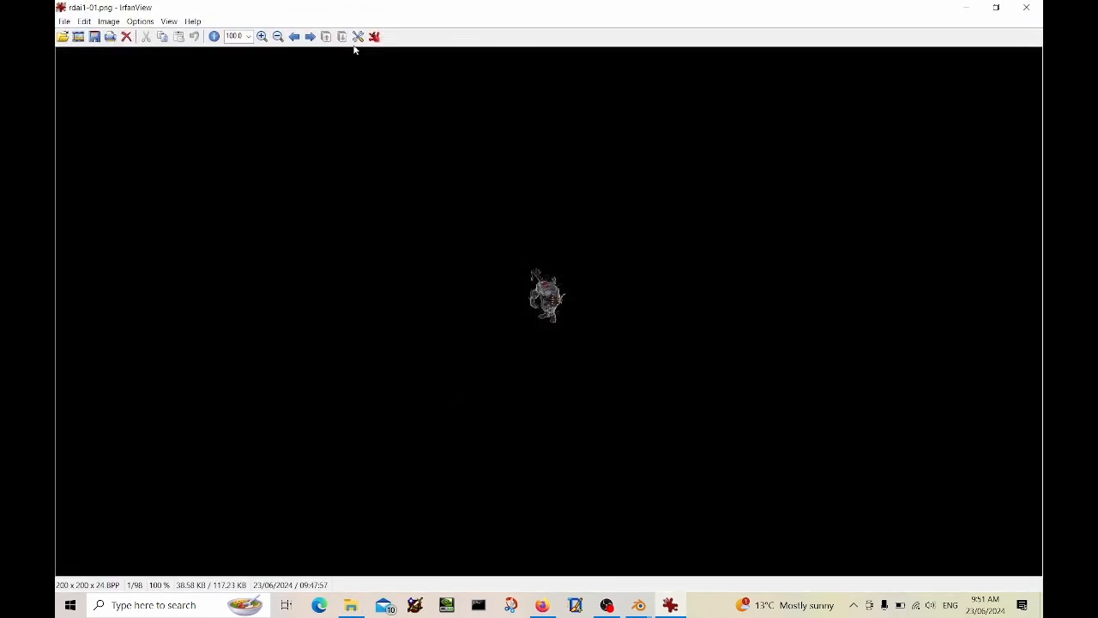
left_click(248, 36)
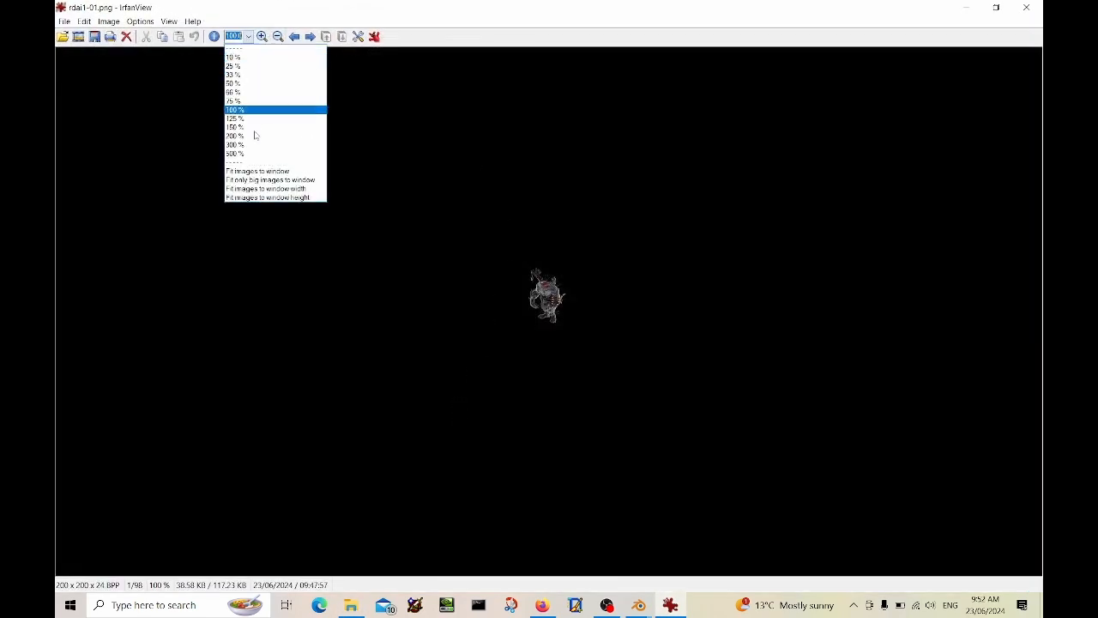
left_click(249, 154)
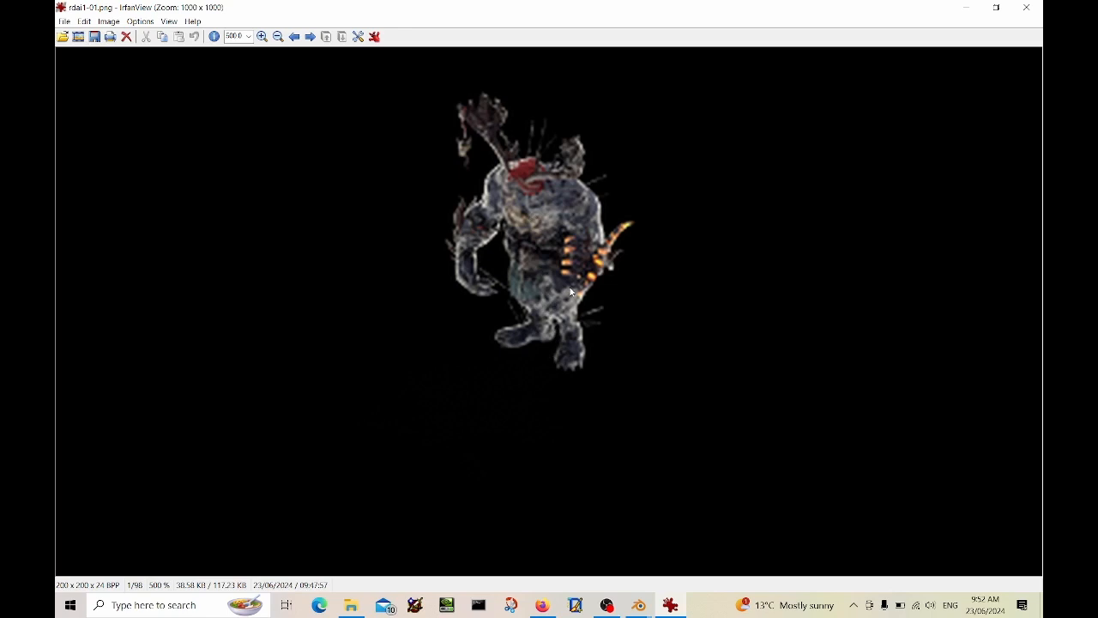
Page quickly through the enlarged OgreWalk sprite frames to examine the walk animation in the rendered directions.
scroll(570, 291, "down", 14)
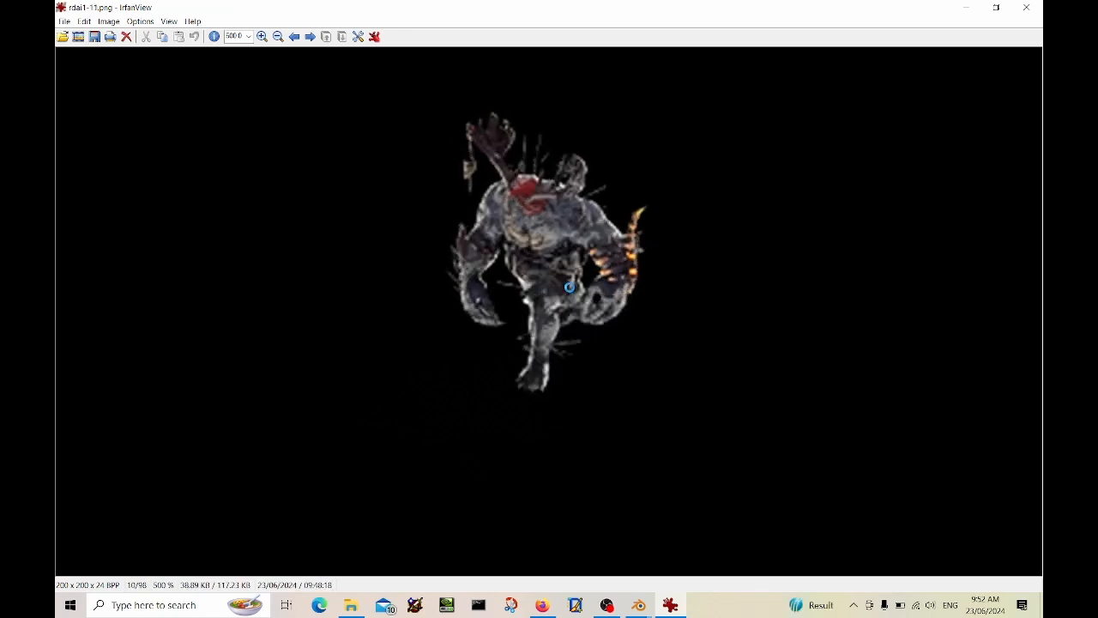
scroll(571, 292, "down", 20)
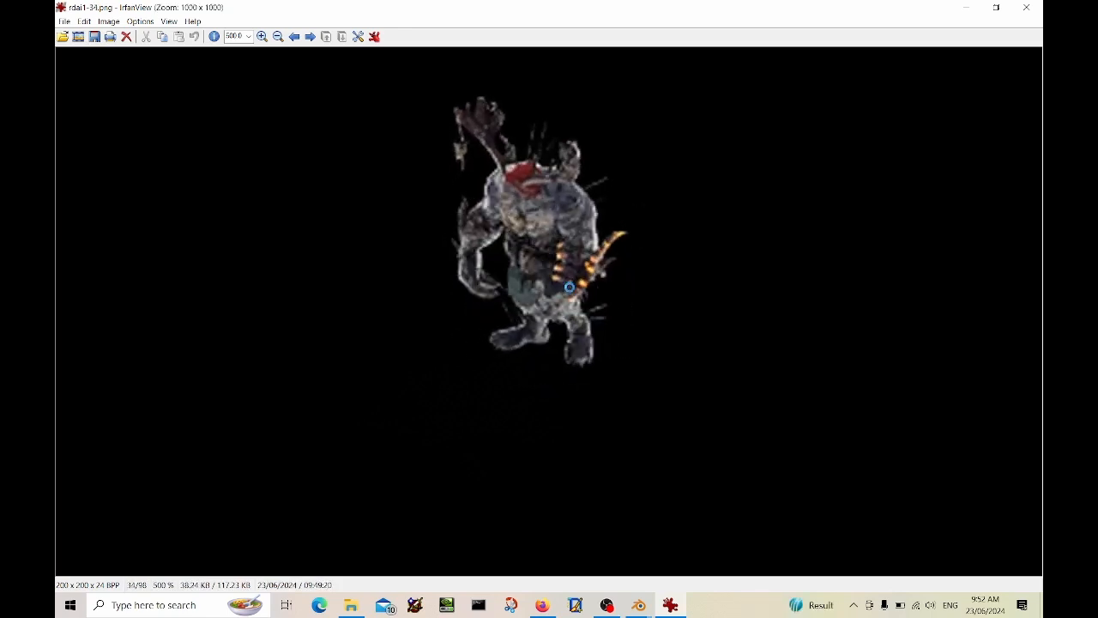
scroll(570, 292, "down", 20)
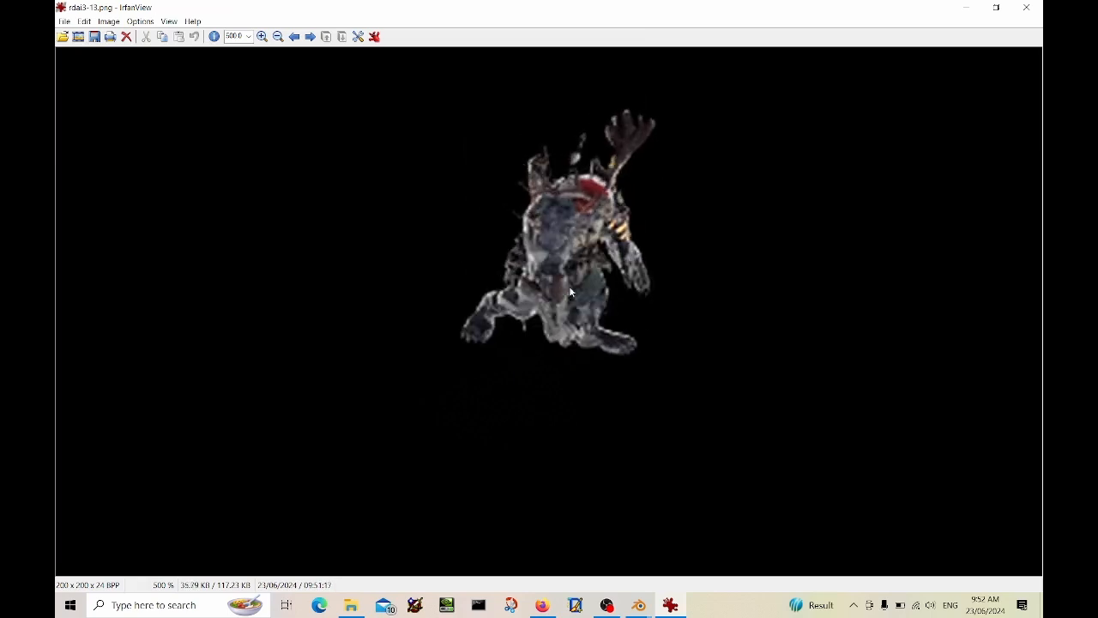
scroll(570, 293, "down", 20)
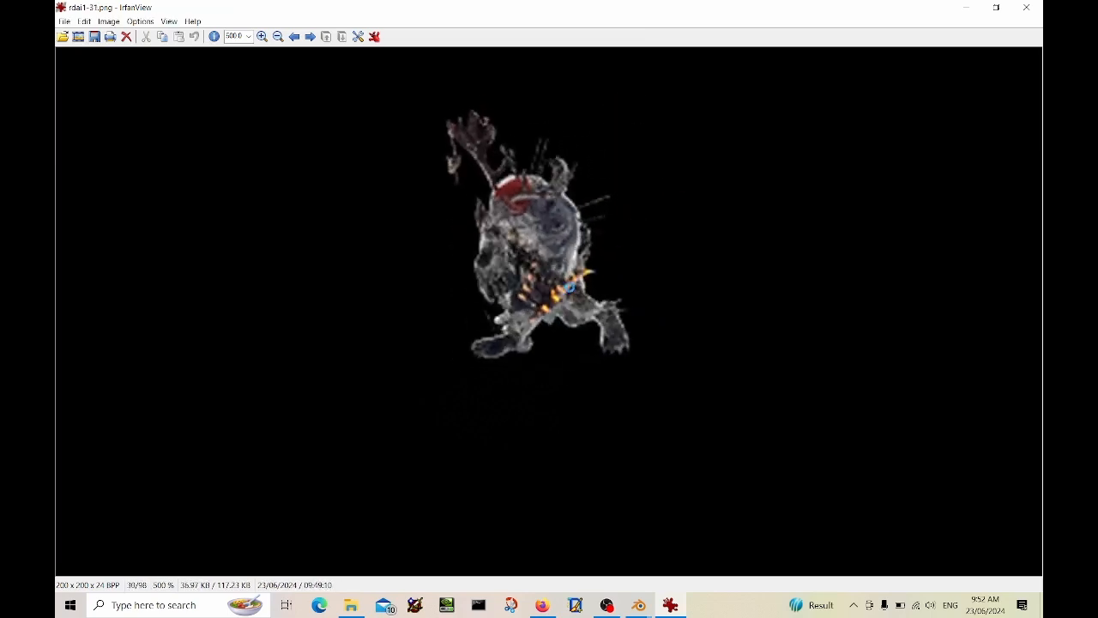
scroll(570, 293, "down", 20)
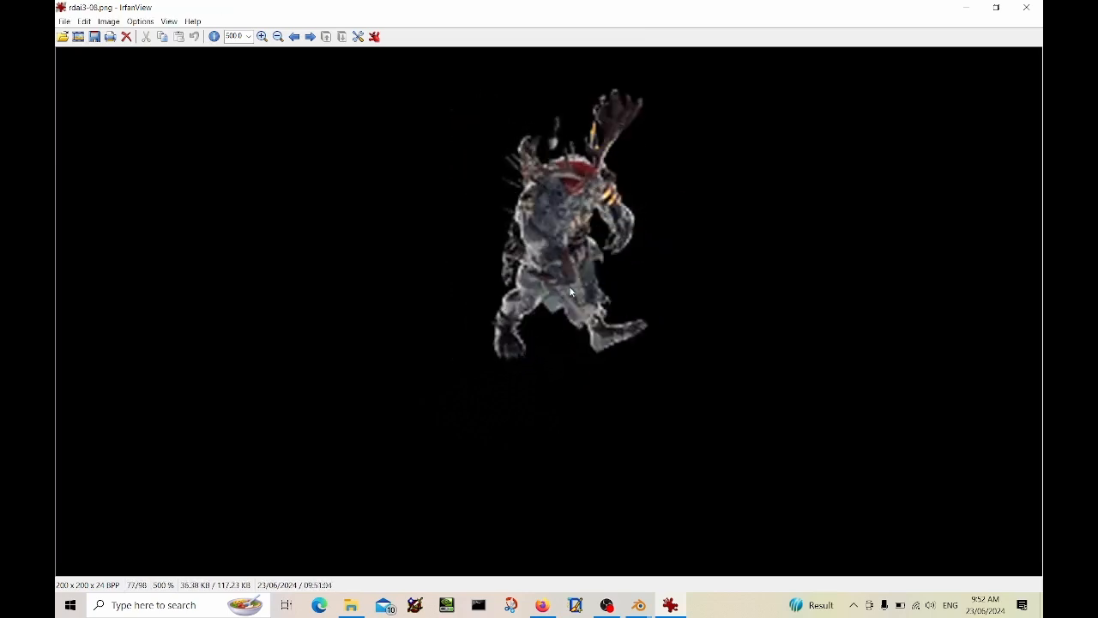
scroll(573, 287, "down", 1)
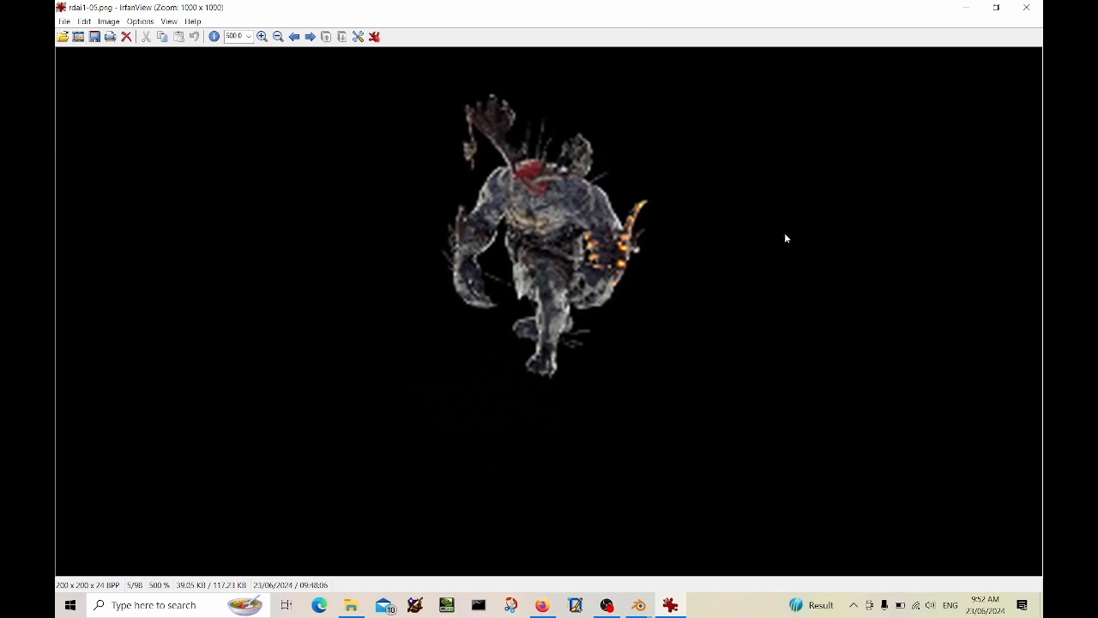